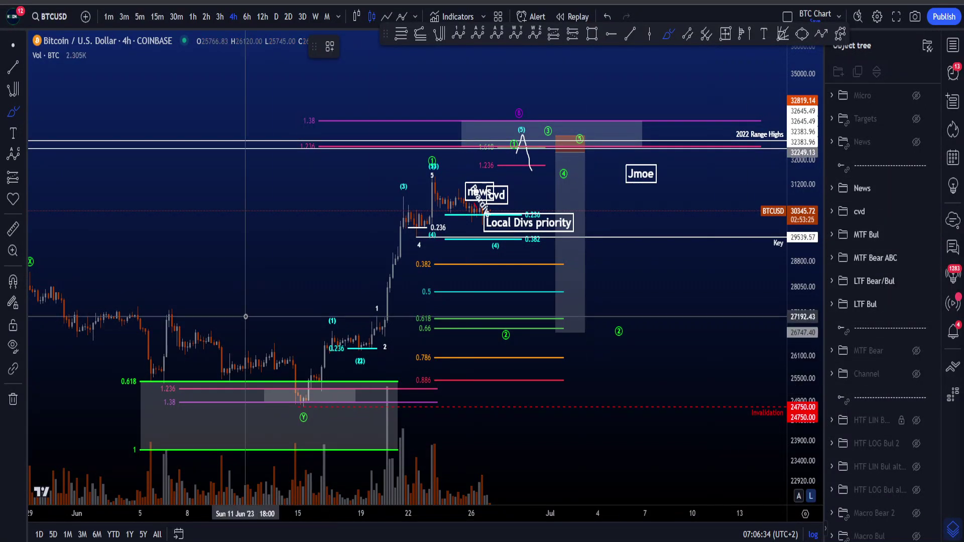
Circle the whole wave count with the Brush, remove the circle, and leave only the LTF Bul drawings shown.
{"action": "mouse_move", "coordinate": [264, 330]}
{"action": "left_mouse_down"}
{"action": "mouse_move", "coordinate": [673, 221]}
{"action": "mouse_move", "coordinate": [304, 216]}
{"action": "mouse_move", "coordinate": [545, 328]}
{"action": "left_mouse_up"}
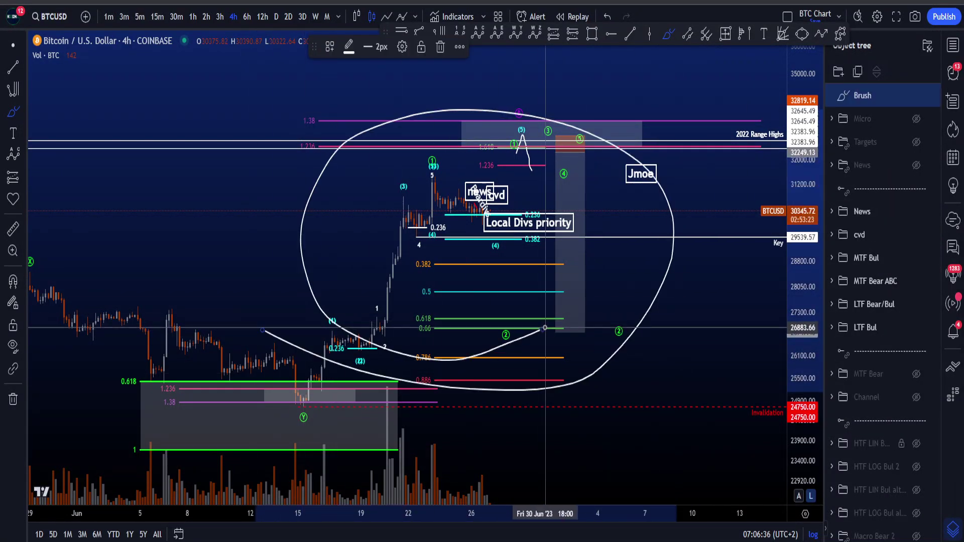
{"action": "key", "text": "ctrl+z"}
{"action": "key", "text": "ctrl+z"}
{"action": "key", "text": "ctrl+z"}
{"action": "key", "text": "ctrl+z"}
{"action": "key", "text": "ctrl+z"}
{"action": "key", "text": "ctrl+z"}
Sketch the five-wave rise from the mid-June low up to wave (5) with the Brush, and undo it.
{"action": "mouse_move", "coordinate": [290, 392]}
{"action": "left_mouse_down"}
{"action": "mouse_move", "coordinate": [299, 363]}
{"action": "mouse_move", "coordinate": [392, 281]}
{"action": "left_mouse_up"}
{"action": "left_click_drag", "start_coordinate": [374, 327], "coordinate": [521, 151]}
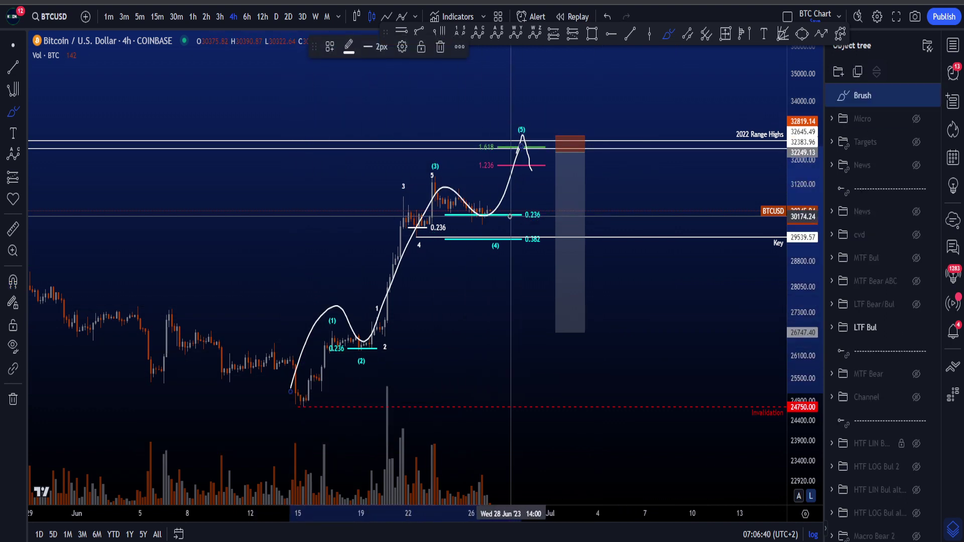
{"action": "key", "text": "ctrl+z"}
Sketch a continued rise from the invalidation low, then a rise to wave (5) with a steep drop, undoing each stroke.
{"action": "mouse_move", "coordinate": [303, 390]}
{"action": "left_mouse_down"}
{"action": "mouse_move", "coordinate": [422, 249]}
{"action": "mouse_move", "coordinate": [535, 165]}
{"action": "mouse_move", "coordinate": [659, 243]}
{"action": "mouse_move", "coordinate": [722, 61]}
{"action": "mouse_move", "coordinate": [773, 31]}
{"action": "left_mouse_up"}
{"action": "key", "text": "ctrl+z"}
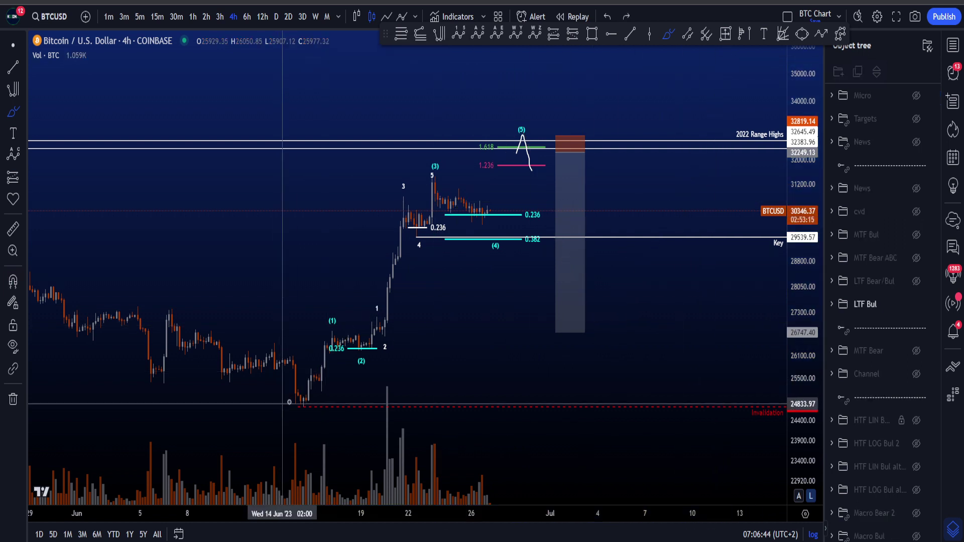
{"action": "mouse_move", "coordinate": [295, 401]}
{"action": "left_mouse_down"}
{"action": "mouse_move", "coordinate": [467, 236]}
{"action": "mouse_move", "coordinate": [528, 134]}
{"action": "mouse_move", "coordinate": [734, 505]}
{"action": "left_mouse_up"}
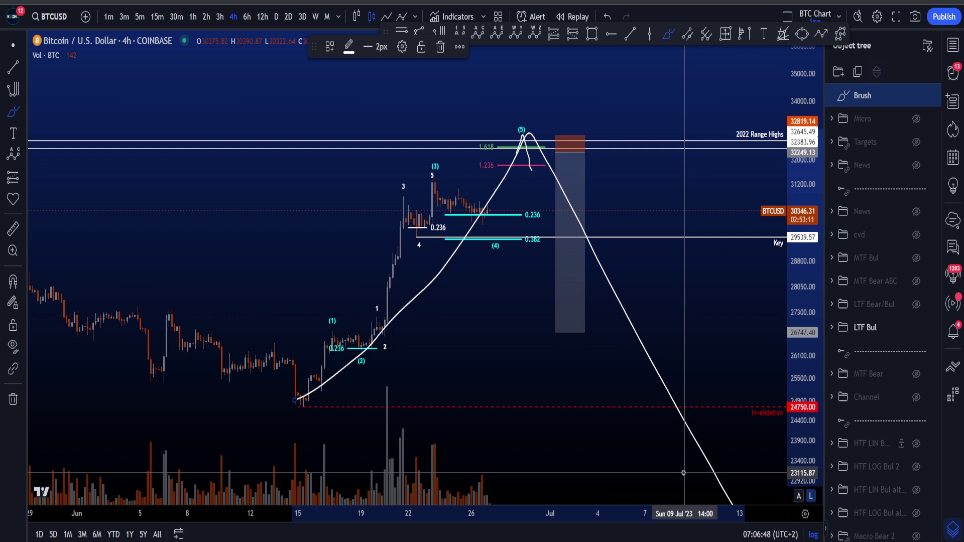
{"action": "key", "text": "ctrl+z"}
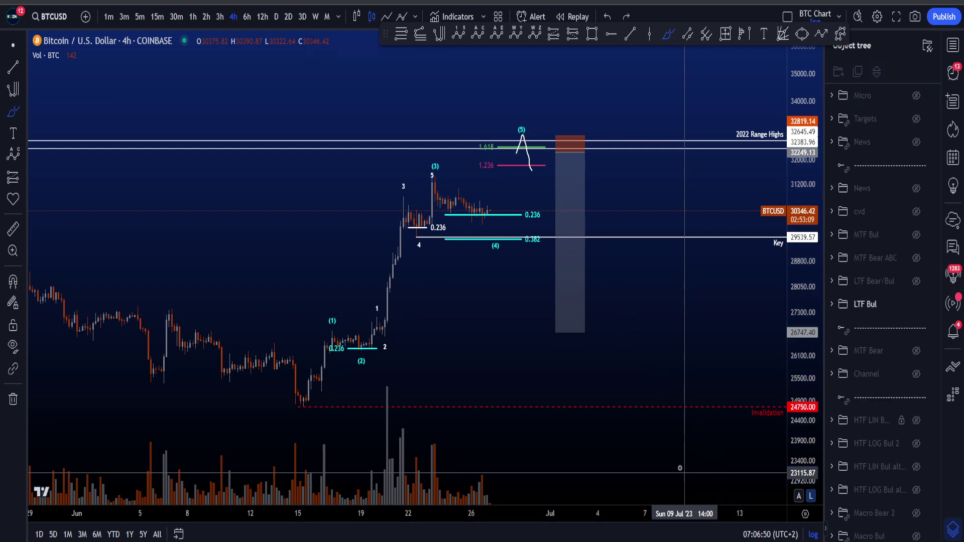
Trace the move from wave (3) up to wave (5) and mark the recent candles with the Brush, undoing both strokes.
{"action": "left_click_drag", "start_coordinate": [801, 408], "coordinate": [799, 345]}
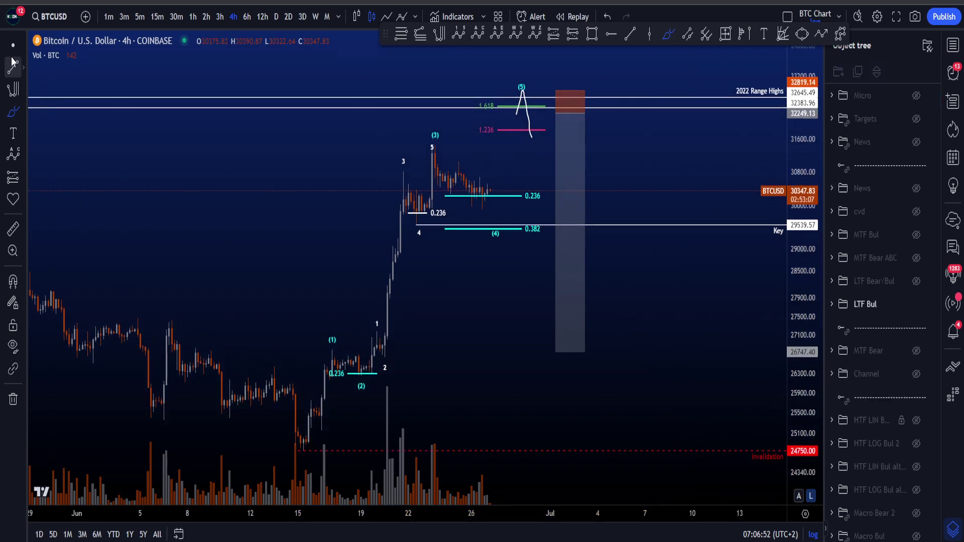
{"action": "left_click_drag", "start_coordinate": [471, 297], "coordinate": [453, 358]}
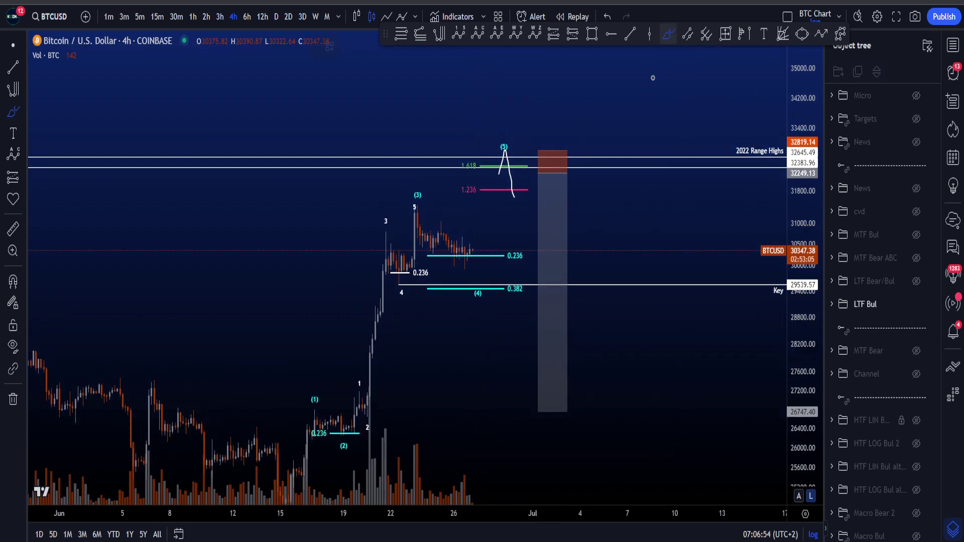
{"action": "left_click_drag", "start_coordinate": [420, 254], "coordinate": [505, 146]}
{"action": "key", "text": "ctrl+z"}
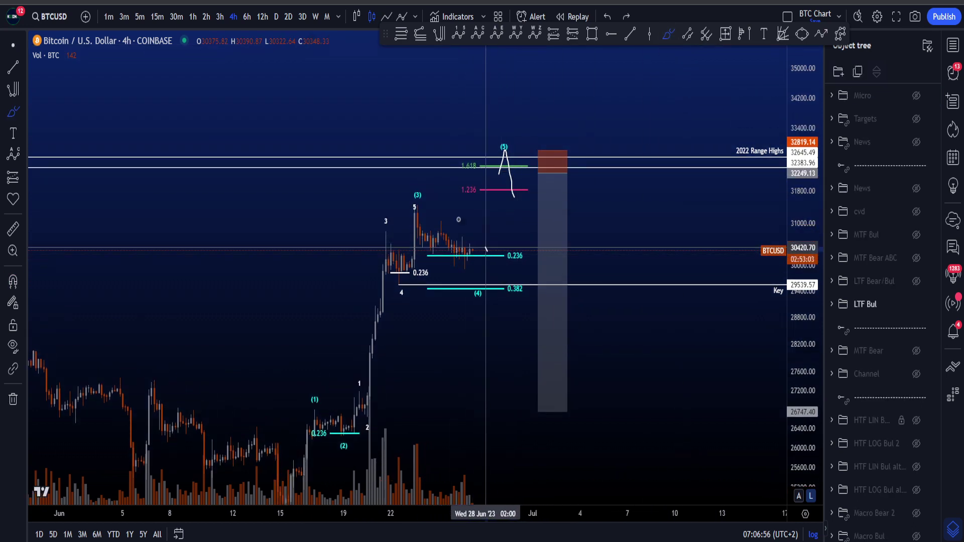
{"action": "mouse_move", "coordinate": [485, 247]}
{"action": "left_mouse_down"}
{"action": "mouse_move", "coordinate": [432, 271]}
{"action": "mouse_move", "coordinate": [492, 246]}
{"action": "mouse_move", "coordinate": [454, 215]}
{"action": "left_mouse_up"}
{"action": "key", "text": "ctrl+z"}
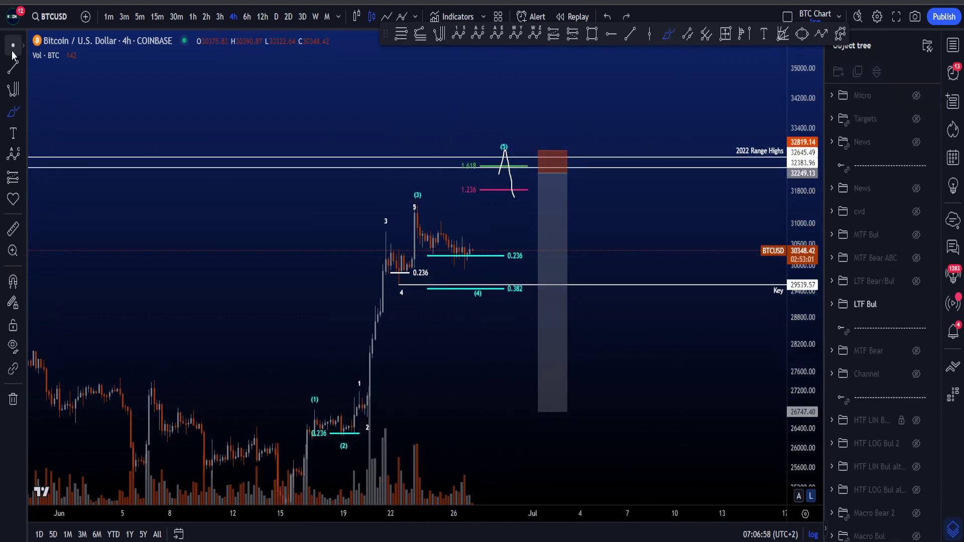
Circle the wave (4) zone, the white wave 4 and the wave (3) high with the Brush, undoing the circles.
{"action": "left_click_drag", "start_coordinate": [630, 412], "coordinate": [667, 387]}
{"action": "scroll", "coordinate": [628, 334], "scroll_direction": "up", "scroll_amount": 2}
{"action": "left_click_drag", "start_coordinate": [652, 333], "coordinate": [667, 381]}
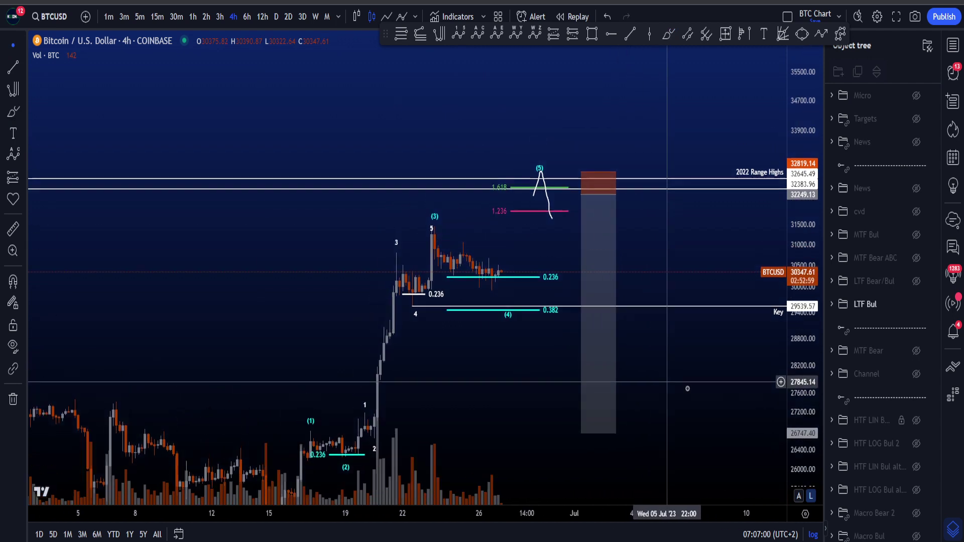
{"action": "left_click_drag", "start_coordinate": [812, 412], "coordinate": [812, 395]}
{"action": "scroll", "coordinate": [660, 366], "scroll_direction": "up", "scroll_amount": 2}
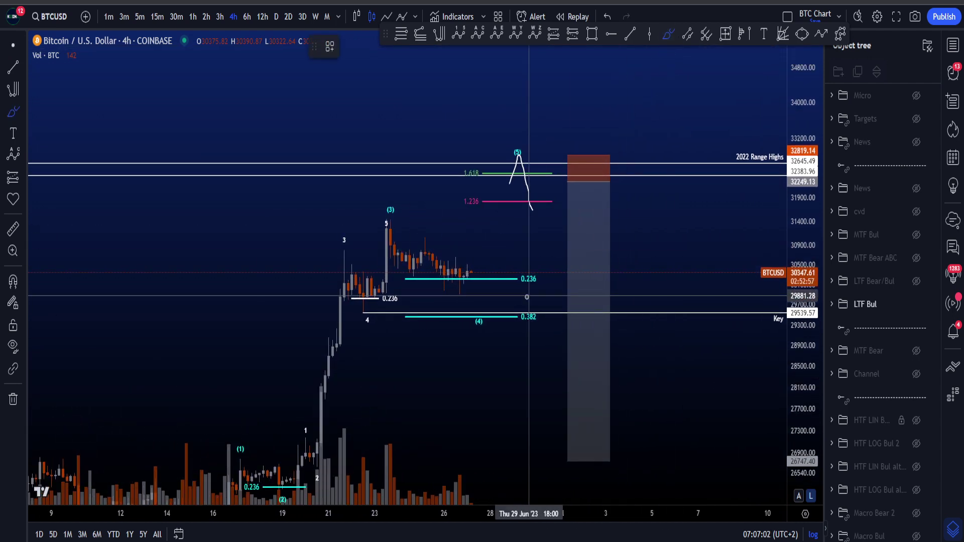
{"action": "mouse_move", "coordinate": [486, 307]}
{"action": "left_mouse_down"}
{"action": "mouse_move", "coordinate": [475, 307]}
{"action": "mouse_move", "coordinate": [488, 308]}
{"action": "left_mouse_up"}
{"action": "mouse_move", "coordinate": [429, 315]}
{"action": "left_mouse_down"}
{"action": "mouse_move", "coordinate": [363, 321]}
{"action": "mouse_move", "coordinate": [383, 308]}
{"action": "mouse_move", "coordinate": [370, 306]}
{"action": "mouse_move", "coordinate": [378, 312]}
{"action": "left_mouse_up"}
{"action": "key", "text": "ctrl+z"}
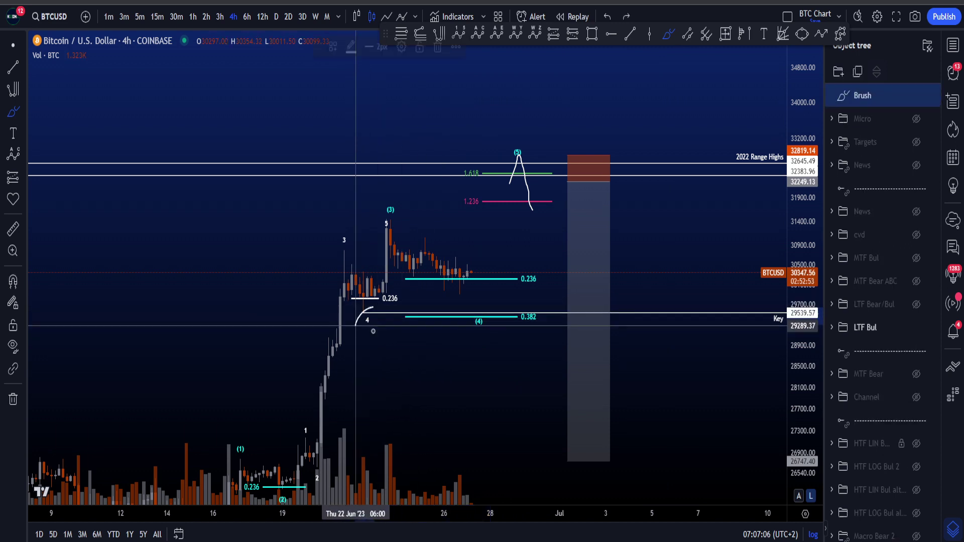
{"action": "mouse_move", "coordinate": [400, 205]}
{"action": "left_mouse_down"}
{"action": "mouse_move", "coordinate": [373, 213]}
{"action": "mouse_move", "coordinate": [397, 200]}
{"action": "left_mouse_up"}
{"action": "key", "text": "ctrl+z"}
{"action": "key", "text": "ctrl+z"}
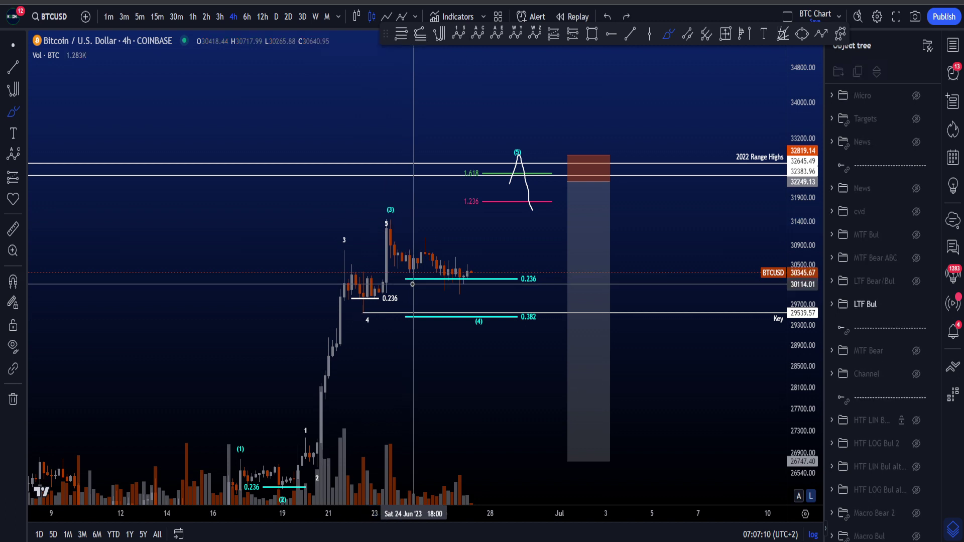
Circle the consolidation at the white wave 4 and the recent candles near the 0.236 level, and undo the circles.
{"action": "left_click_drag", "start_coordinate": [472, 262], "coordinate": [465, 269]}
{"action": "left_click_drag", "start_coordinate": [386, 260], "coordinate": [326, 287]}
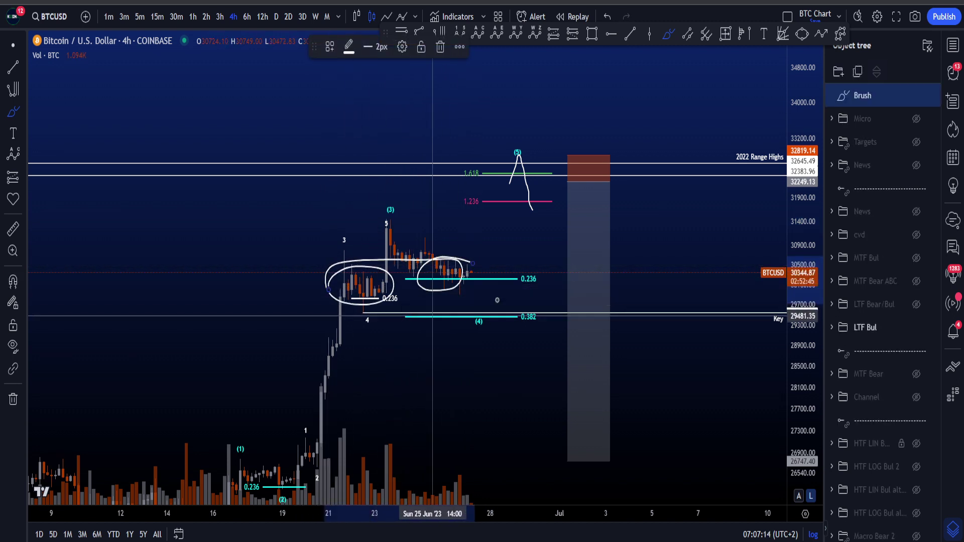
{"action": "key", "text": "ctrl+z"}
{"action": "mouse_move", "coordinate": [534, 270]}
{"action": "left_mouse_down"}
{"action": "mouse_move", "coordinate": [505, 287]}
{"action": "mouse_move", "coordinate": [533, 270]}
{"action": "left_mouse_up"}
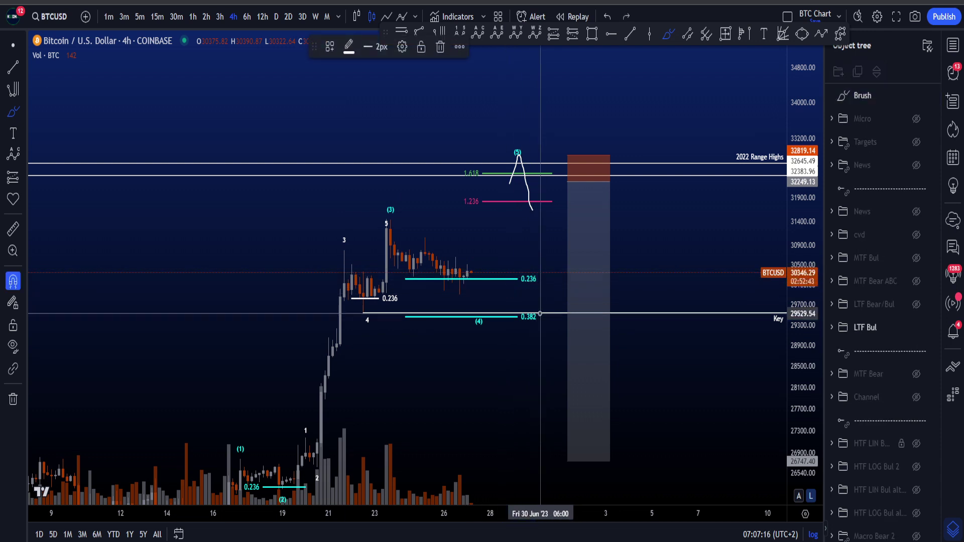
{"action": "key", "text": "ctrl+z"}
Circle the wave (4) label at the 0.382 level and the white wave 4 low, and undo the circles.
{"action": "left_click_drag", "start_coordinate": [479, 310], "coordinate": [477, 312]}
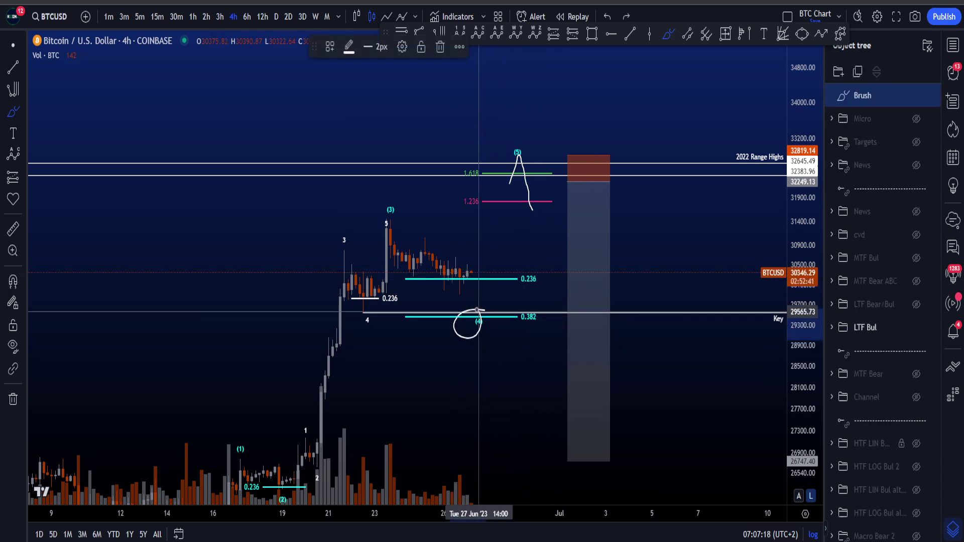
{"action": "mouse_move", "coordinate": [370, 306]}
{"action": "left_mouse_down"}
{"action": "mouse_move", "coordinate": [355, 315]}
{"action": "mouse_move", "coordinate": [370, 320]}
{"action": "mouse_move", "coordinate": [372, 307]}
{"action": "left_mouse_up"}
{"action": "key", "text": "ctrl+z"}
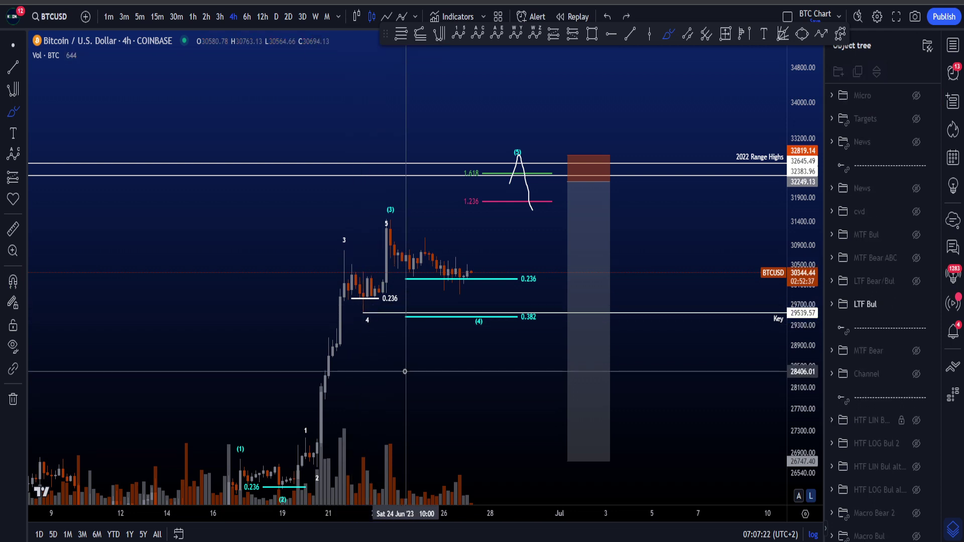
Sketch a dip to the 0.382 level with a rebound, and place a long position at the dip with entry about 29614.
{"action": "left_click_drag", "start_coordinate": [484, 296], "coordinate": [490, 306]}
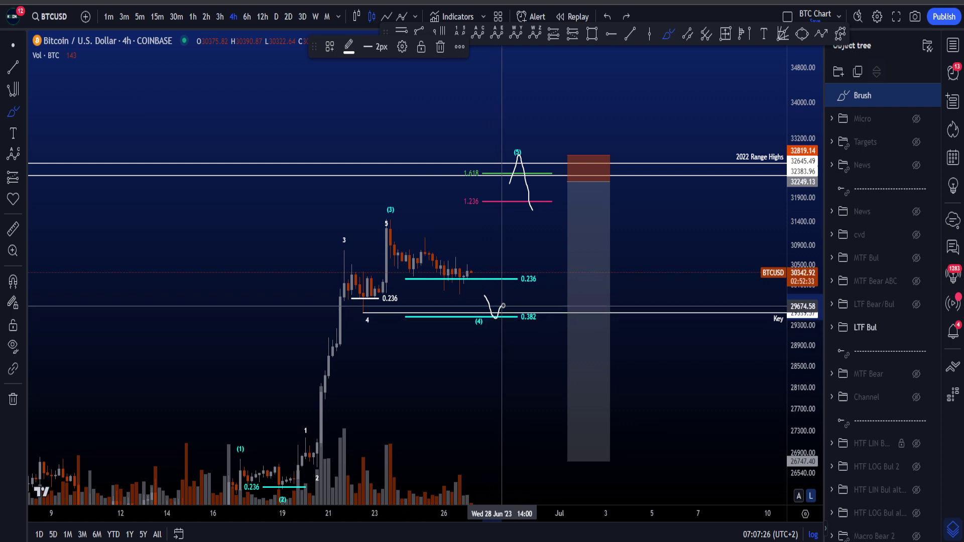
{"action": "left_click_drag", "start_coordinate": [508, 306], "coordinate": [525, 226]}
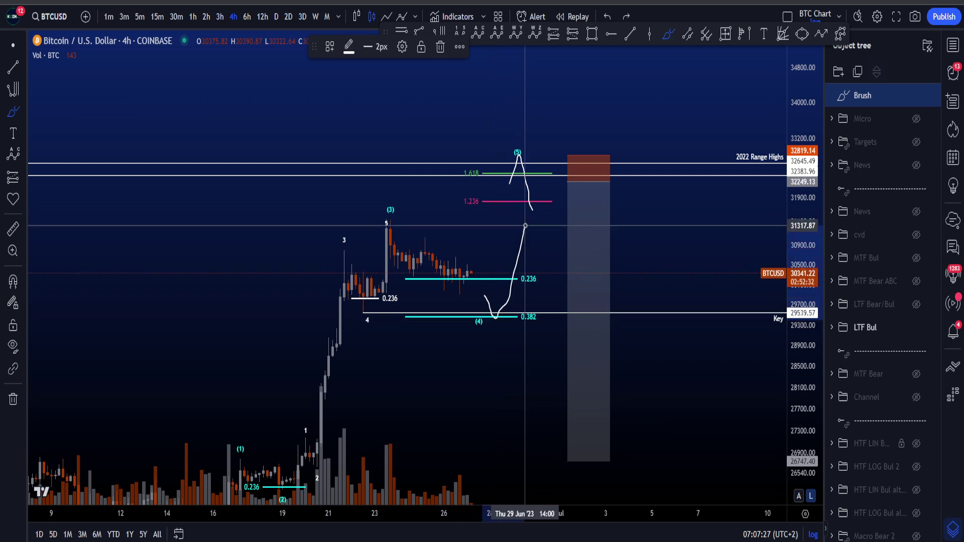
{"action": "left_click", "coordinate": [555, 38]}
{"action": "left_click", "coordinate": [502, 311]}
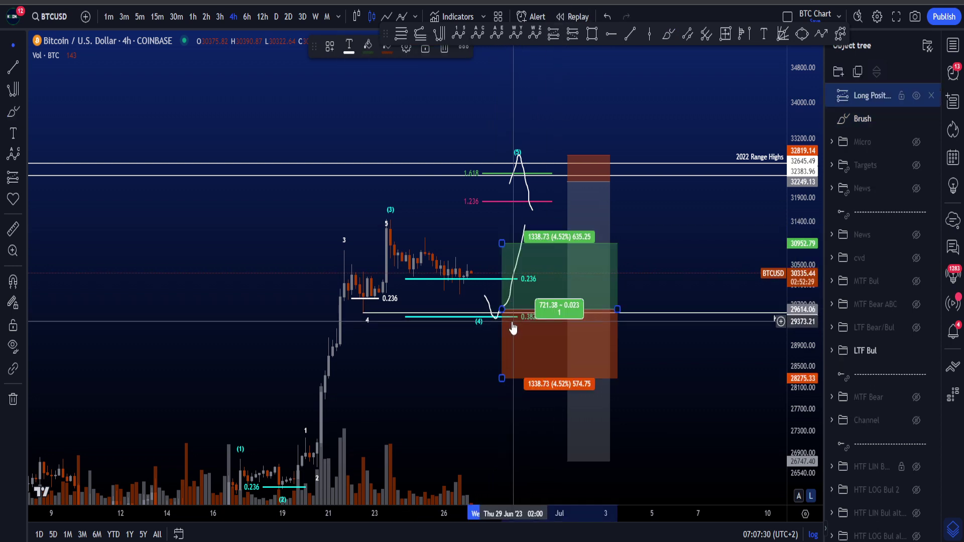
Raise the long position's stop to just below the 0.382 level, then delete the position and the brush path.
{"action": "left_click_drag", "start_coordinate": [501, 380], "coordinate": [502, 321]}
{"action": "left_click", "coordinate": [444, 46]}
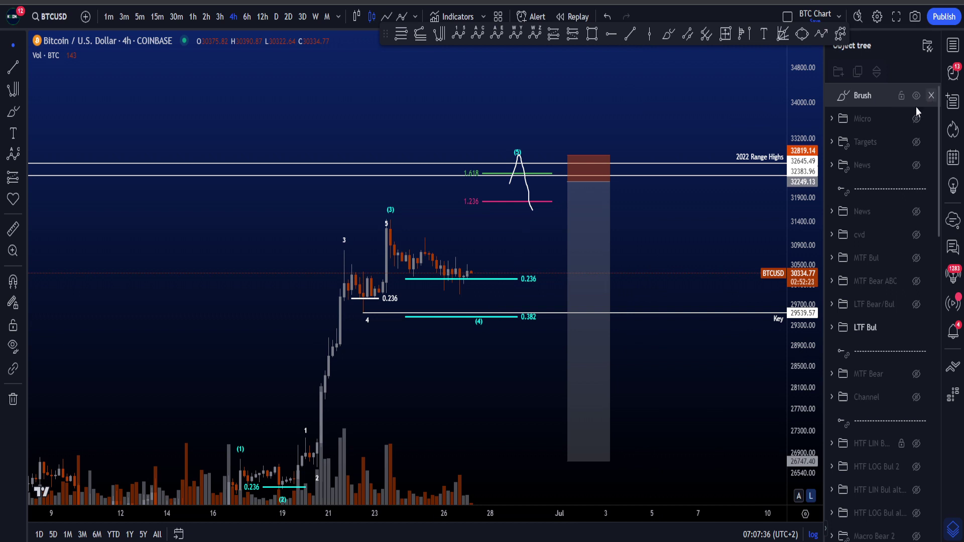
{"action": "left_click", "coordinate": [932, 96]}
Sketch a rebound from just below the 0.236 level up to the 1.236 extension with the Brush, and undo it.
{"action": "left_click", "coordinate": [668, 34]}
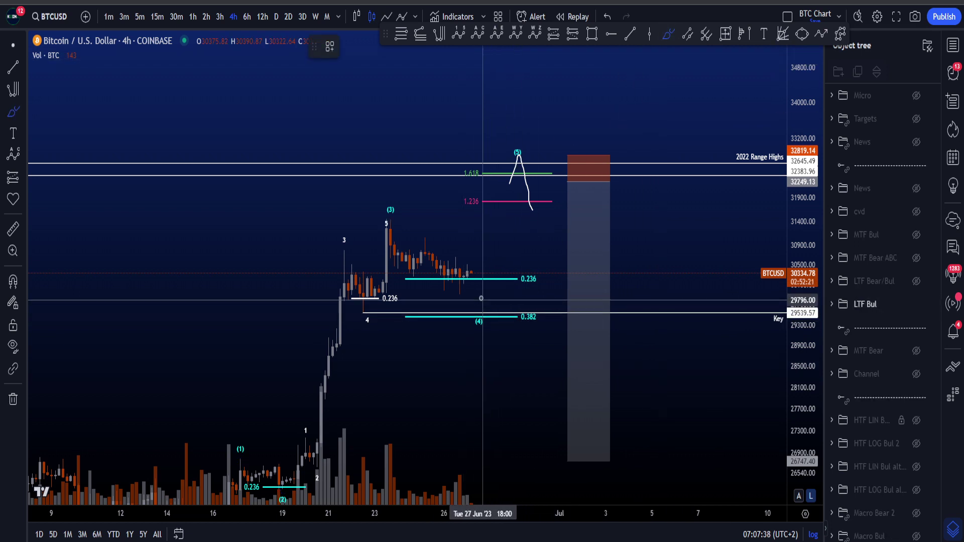
{"action": "mouse_move", "coordinate": [462, 287]}
{"action": "left_mouse_down"}
{"action": "mouse_move", "coordinate": [473, 300]}
{"action": "mouse_move", "coordinate": [536, 199]}
{"action": "left_mouse_up"}
{"action": "key", "text": "ctrl+z"}
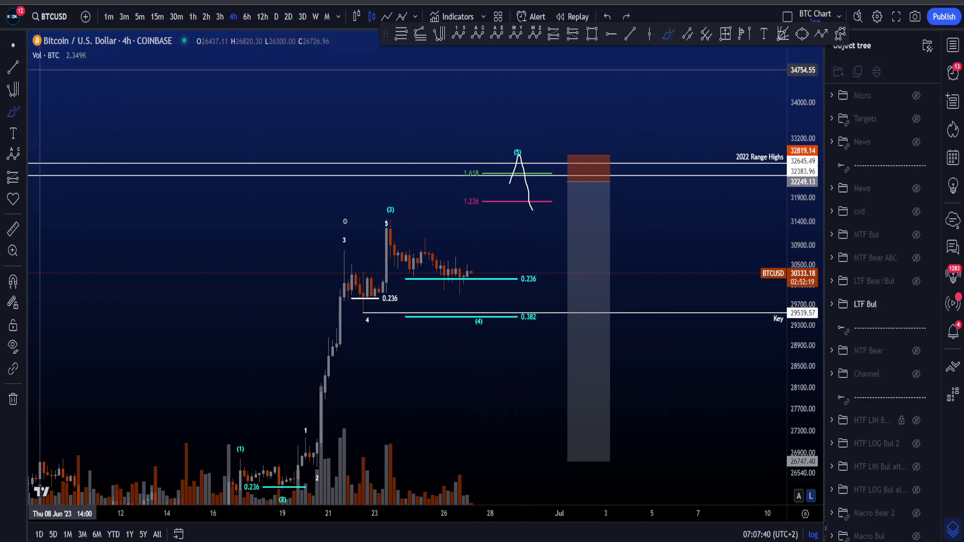
Circle the 1.236 and 1.618 extension labels and trace the pullback from wave (3) with the Brush, undoing both strokes.
{"action": "left_click", "coordinate": [13, 45]}
{"action": "left_click_drag", "start_coordinate": [532, 251], "coordinate": [538, 252]}
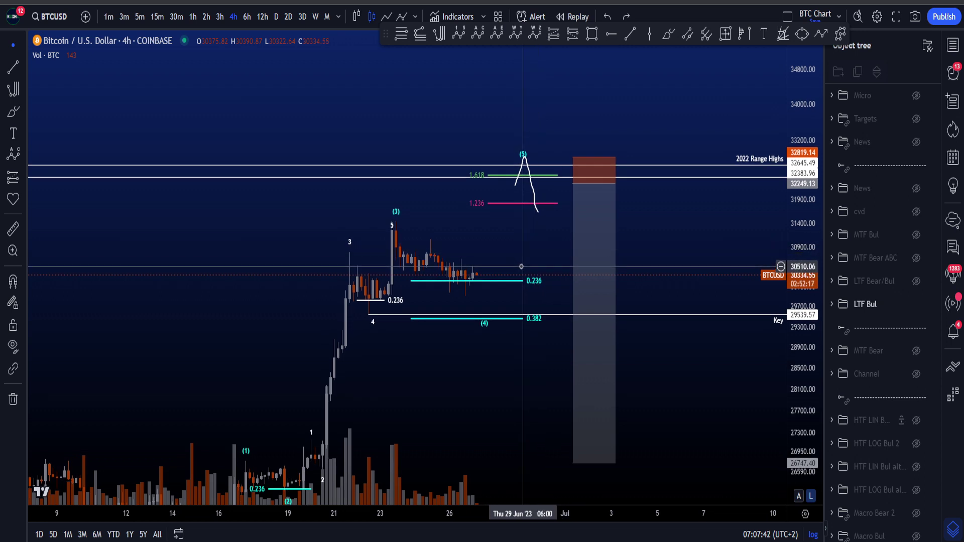
{"action": "left_click", "coordinate": [668, 34]}
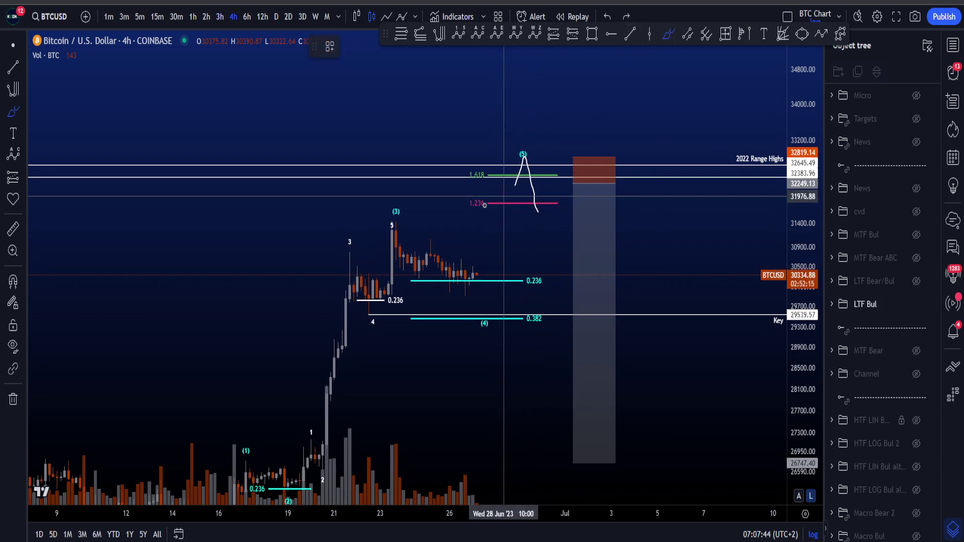
{"action": "mouse_move", "coordinate": [490, 163]}
{"action": "left_mouse_down"}
{"action": "mouse_move", "coordinate": [463, 181]}
{"action": "mouse_move", "coordinate": [488, 210]}
{"action": "left_mouse_up"}
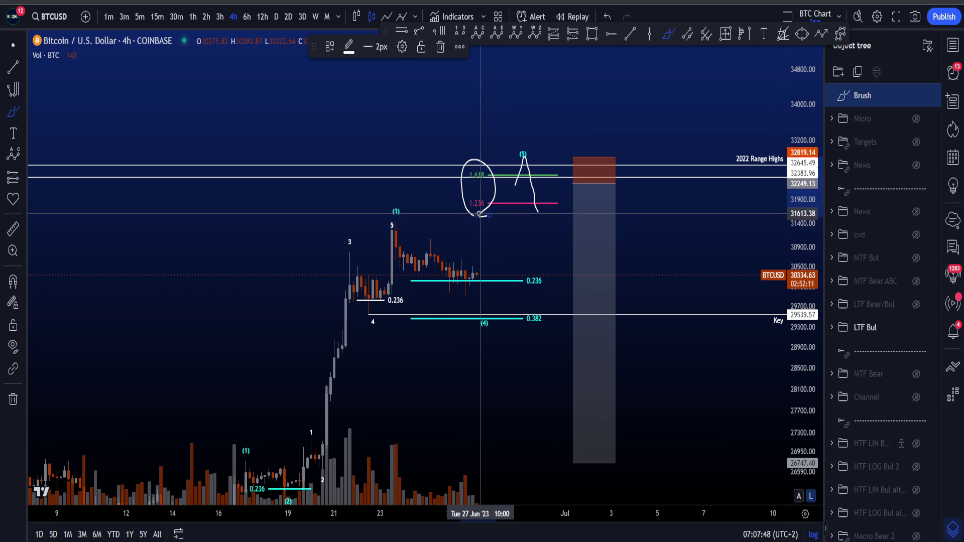
{"action": "key", "text": "ctrl+z"}
{"action": "mouse_move", "coordinate": [404, 207]}
{"action": "left_mouse_down"}
{"action": "mouse_move", "coordinate": [391, 225]}
{"action": "mouse_move", "coordinate": [423, 240]}
{"action": "mouse_move", "coordinate": [467, 299]}
{"action": "left_mouse_up"}
{"action": "key", "text": "ctrl+z"}
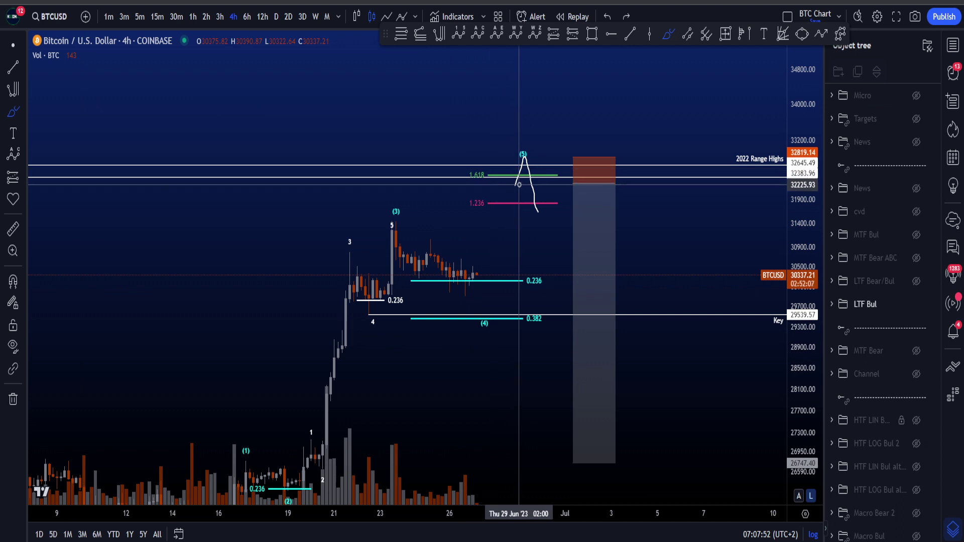
Circle the 2022 Range Highs label and the range-high zone just before the short position, undoing each mark.
{"action": "left_click_drag", "start_coordinate": [757, 146], "coordinate": [738, 190]}
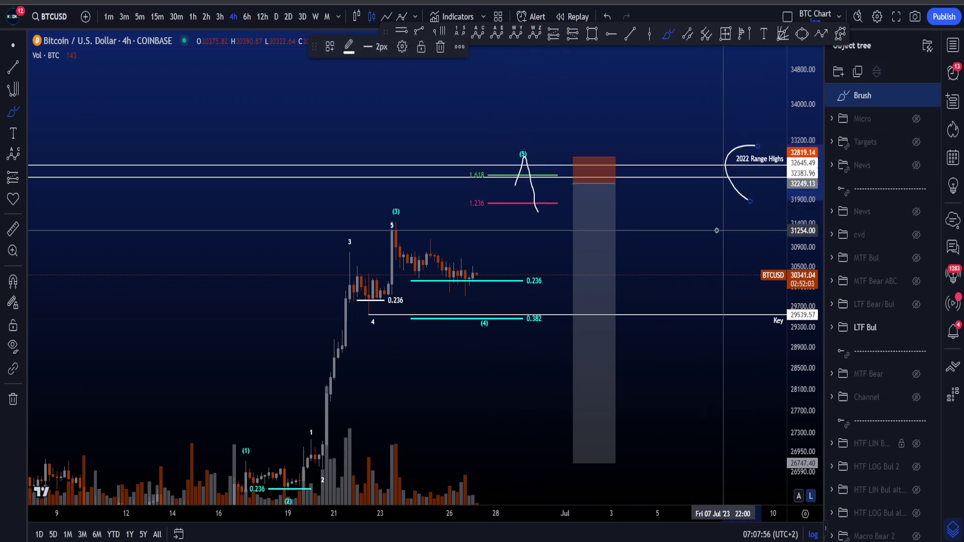
{"action": "key", "text": "ctrl+z"}
{"action": "left_click_drag", "start_coordinate": [557, 157], "coordinate": [565, 177]}
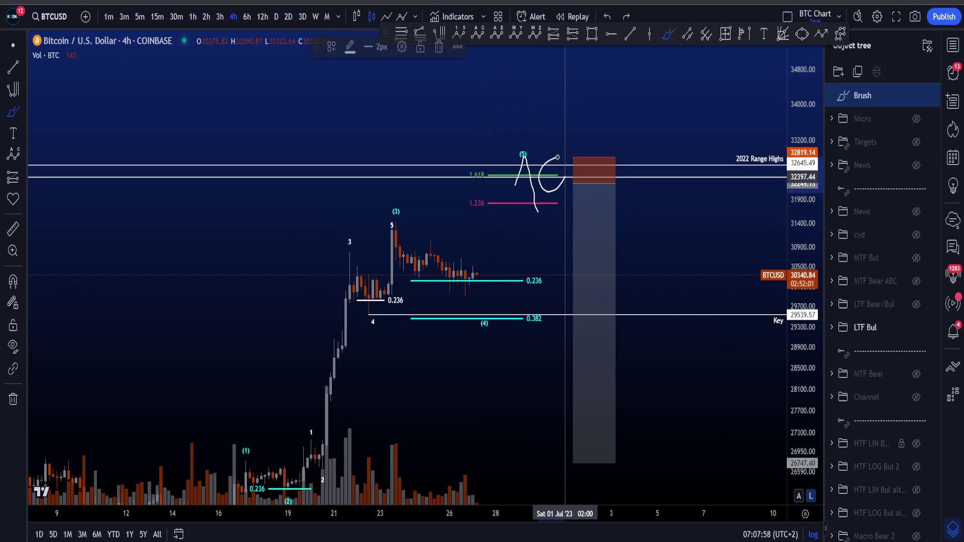
{"action": "key", "text": "ctrl+z"}
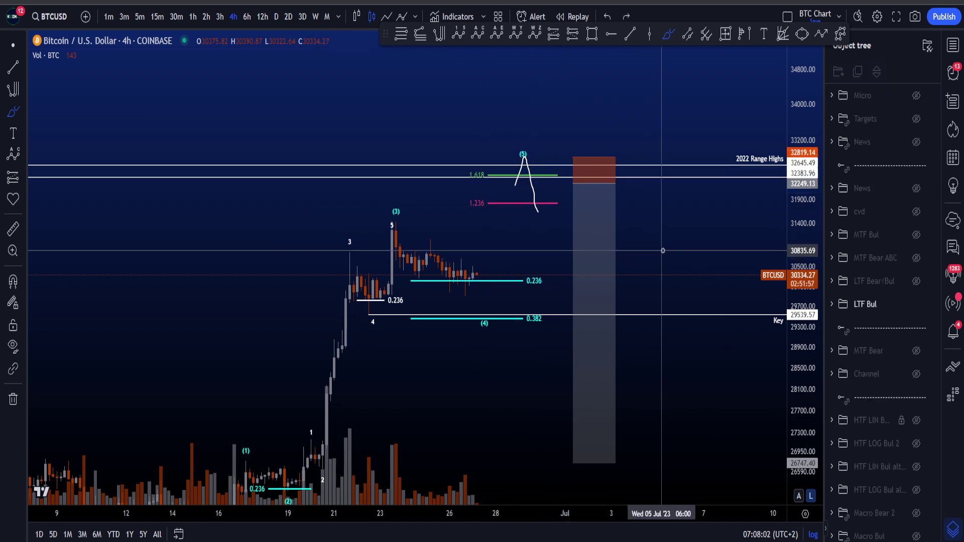
Sketch a rise above the range highs and a long drop alongside the short position with the Brush, and undo it.
{"action": "mouse_move", "coordinate": [545, 196]}
{"action": "left_mouse_down"}
{"action": "mouse_move", "coordinate": [565, 187]}
{"action": "mouse_move", "coordinate": [582, 150]}
{"action": "left_mouse_up"}
{"action": "left_click_drag", "start_coordinate": [595, 194], "coordinate": [668, 435]}
{"action": "key", "text": "ctrl+z"}
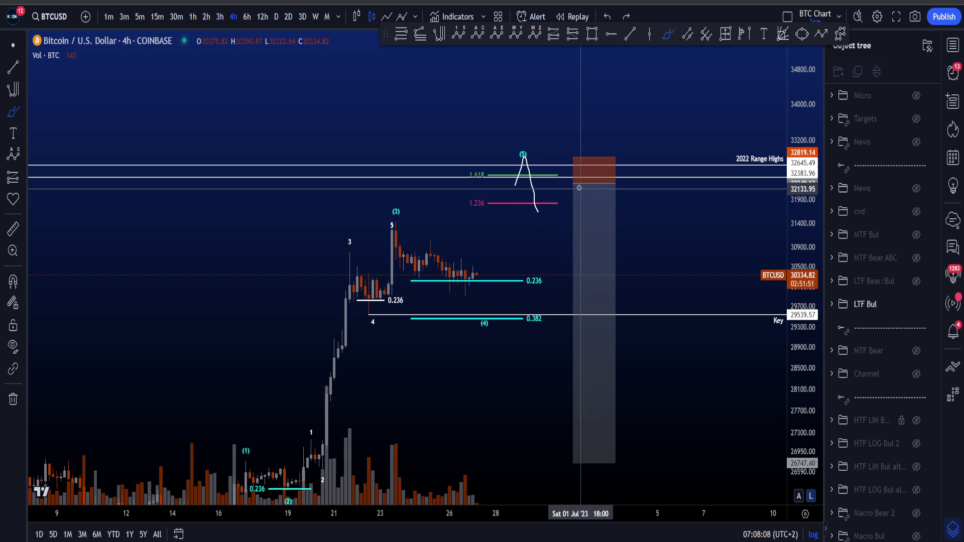
Sketch a spike into the range highs falling toward the Key line, mark its short entry and peak, and undo the sketches.
{"action": "left_click_drag", "start_coordinate": [544, 183], "coordinate": [561, 160]}
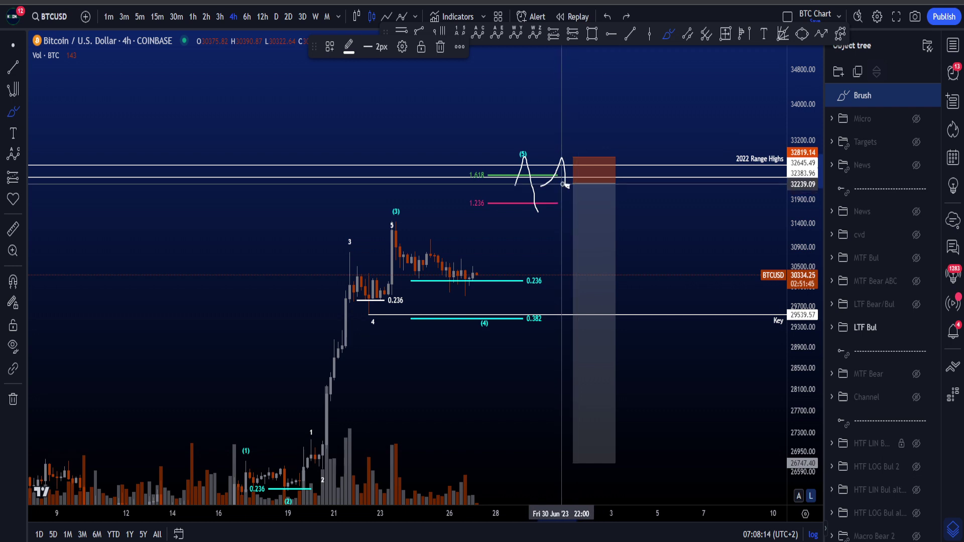
{"action": "left_click_drag", "start_coordinate": [573, 185], "coordinate": [620, 305]}
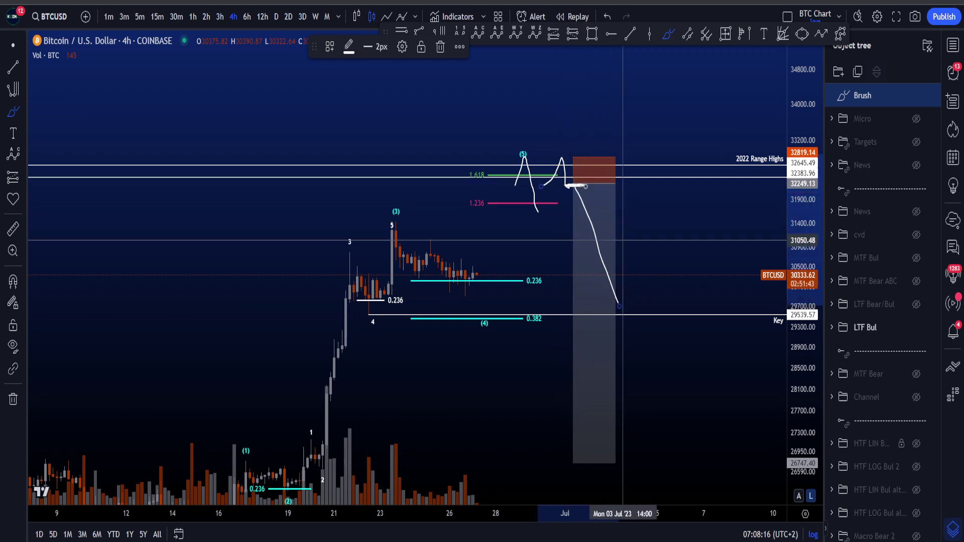
{"action": "left_click_drag", "start_coordinate": [580, 180], "coordinate": [587, 182]}
{"action": "key", "text": "ctrl+z"}
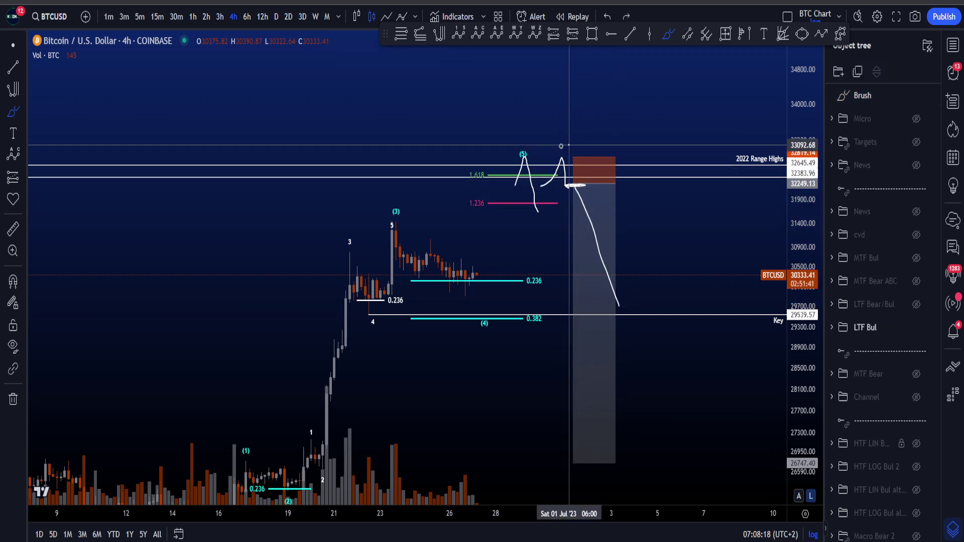
{"action": "left_click_drag", "start_coordinate": [566, 146], "coordinate": [575, 151]}
{"action": "key", "text": "ctrl+z"}
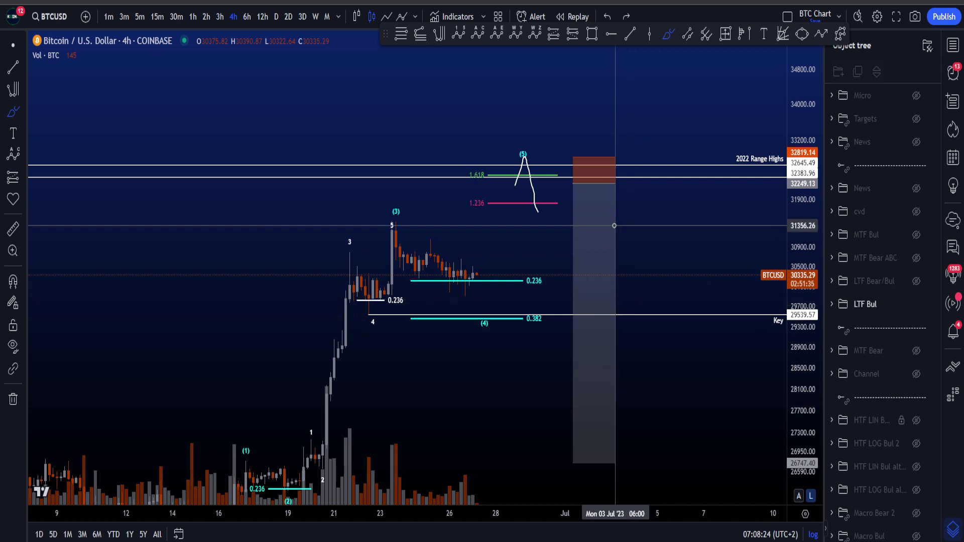
Sketch a rise from the current price to the 1.236 extension and mark beside the 2022 Range Highs label, undoing each stroke.
{"action": "mouse_move", "coordinate": [456, 287]}
{"action": "left_mouse_down"}
{"action": "mouse_move", "coordinate": [488, 270]}
{"action": "mouse_move", "coordinate": [535, 197]}
{"action": "left_mouse_up"}
{"action": "key", "text": "ctrl+z"}
{"action": "left_click_drag", "start_coordinate": [805, 236], "coordinate": [804, 312]}
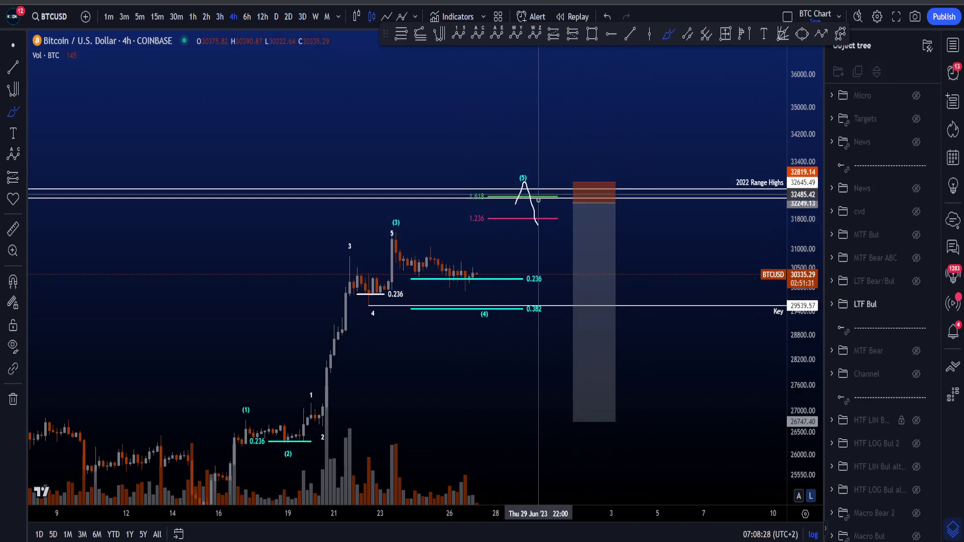
{"action": "left_click_drag", "start_coordinate": [756, 160], "coordinate": [738, 217]}
{"action": "key", "text": "ctrl+z"}
Circle the volume bars below the wave (3) rally, the short position's entry zone and the (5) label, and undo the circles.
{"action": "scroll", "coordinate": [739, 225], "scroll_direction": "down", "scroll_amount": 1}
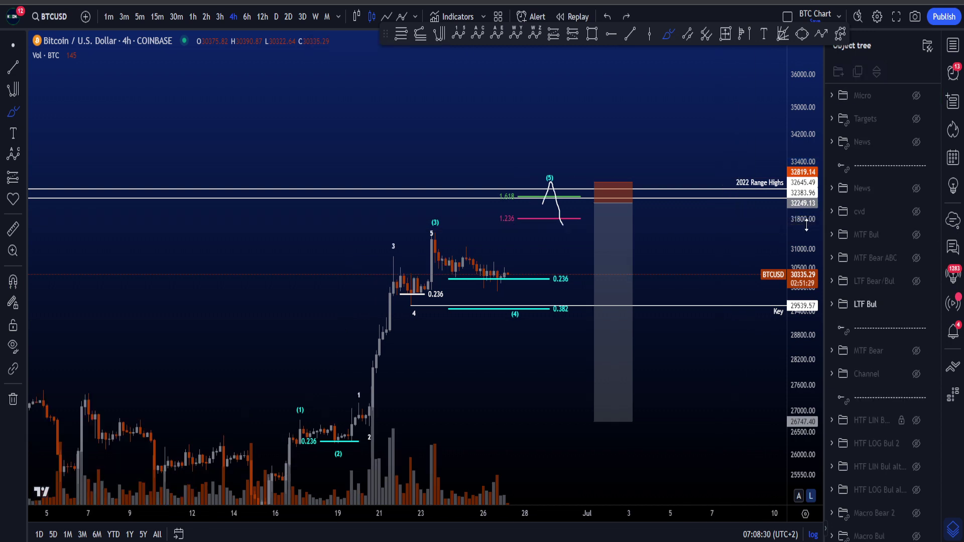
{"action": "left_click_drag", "start_coordinate": [807, 224], "coordinate": [806, 241]}
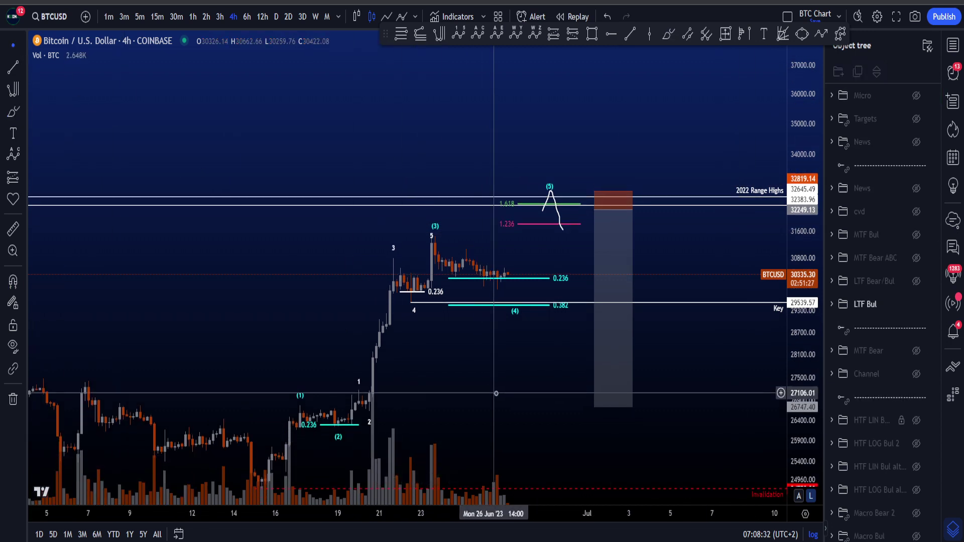
{"action": "left_click_drag", "start_coordinate": [496, 394], "coordinate": [483, 348]}
{"action": "mouse_move", "coordinate": [377, 386]}
{"action": "left_mouse_down"}
{"action": "mouse_move", "coordinate": [314, 450]}
{"action": "mouse_move", "coordinate": [391, 409]}
{"action": "mouse_move", "coordinate": [384, 399]}
{"action": "left_mouse_up"}
{"action": "left_click_drag", "start_coordinate": [616, 180], "coordinate": [562, 155]}
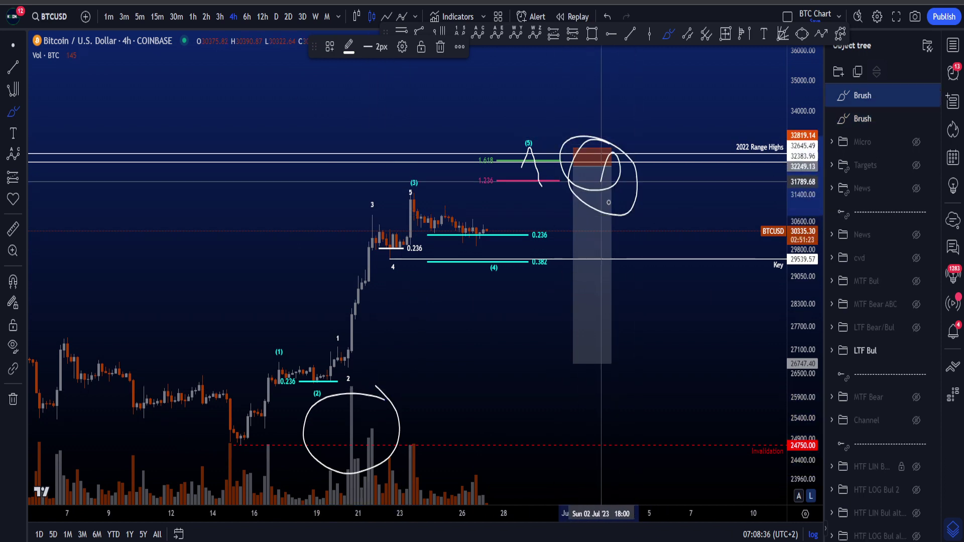
{"action": "key", "text": "ctrl+z"}
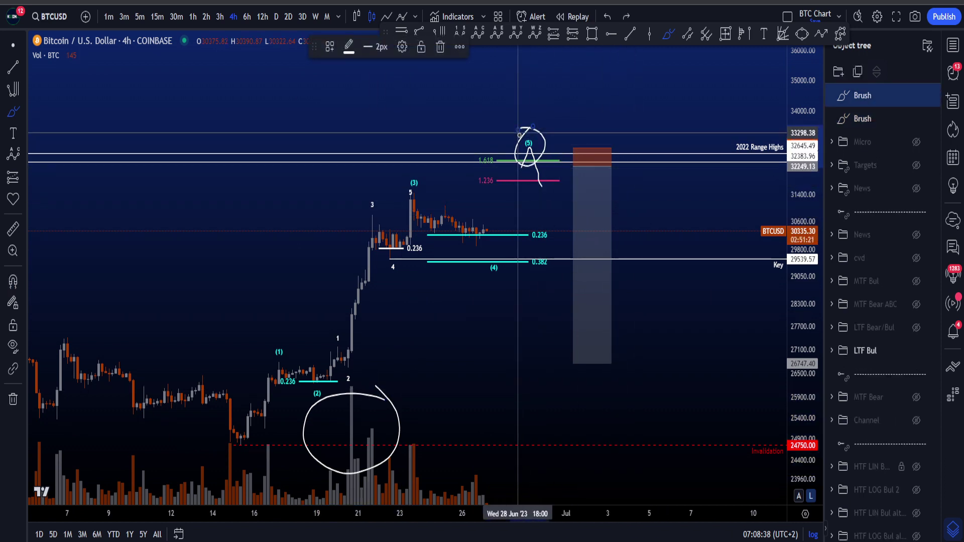
{"action": "key", "text": "ctrl+z"}
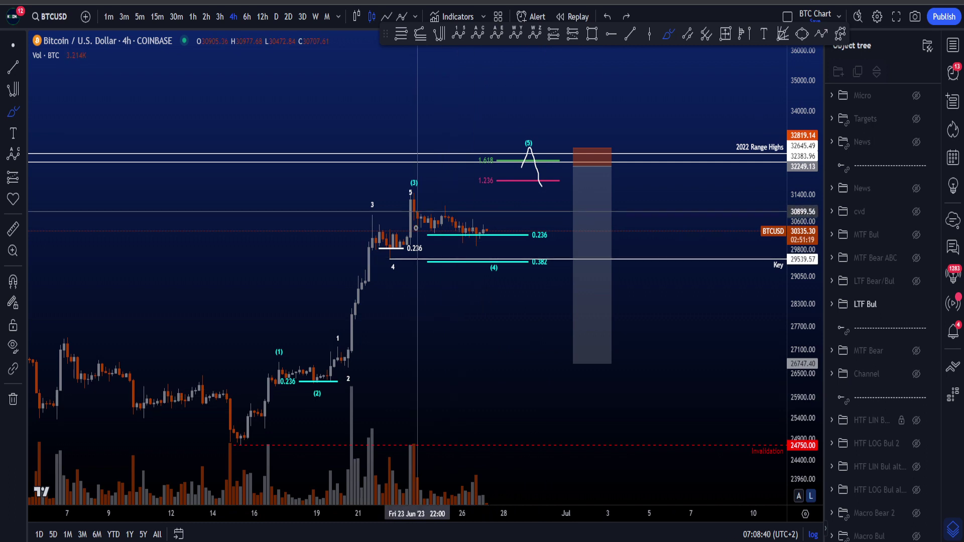
Trace the rally from wave (2) to (3), circle its volume, sketch a wave (5) rise with volume below it, and undo these strokes.
{"action": "left_click_drag", "start_coordinate": [304, 382], "coordinate": [423, 197]}
{"action": "key", "text": "ctrl+z"}
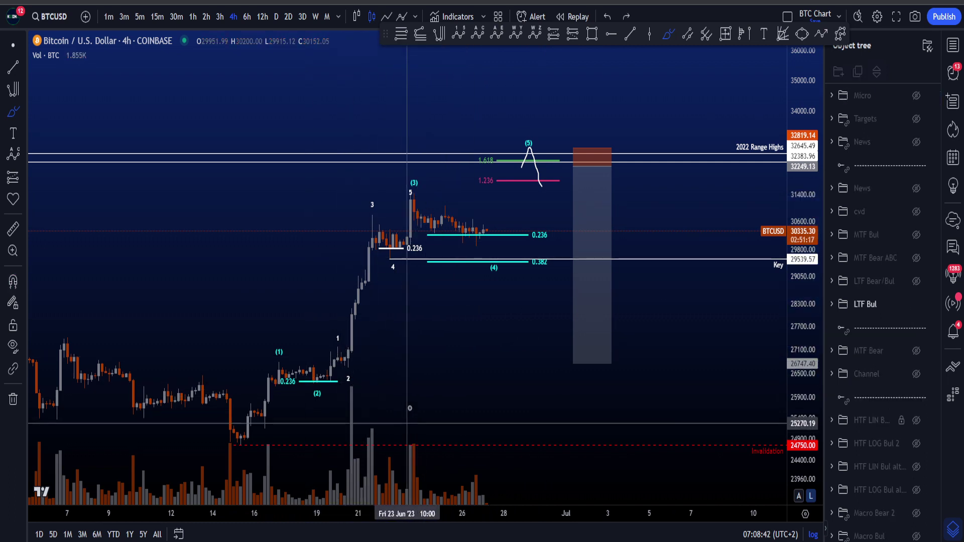
{"action": "mouse_move", "coordinate": [399, 393]}
{"action": "left_mouse_down"}
{"action": "mouse_move", "coordinate": [356, 451]}
{"action": "mouse_move", "coordinate": [397, 378]}
{"action": "left_mouse_up"}
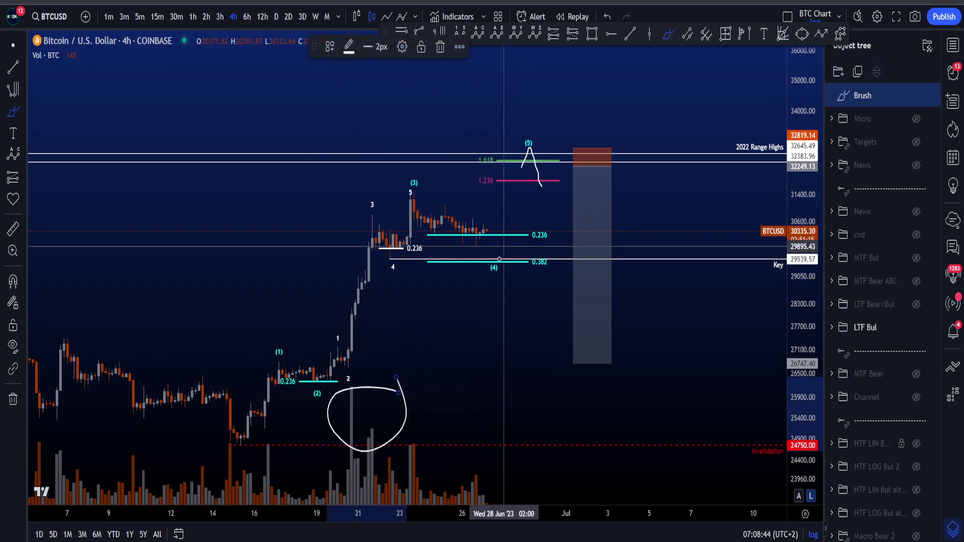
{"action": "left_click_drag", "start_coordinate": [483, 248], "coordinate": [532, 176]}
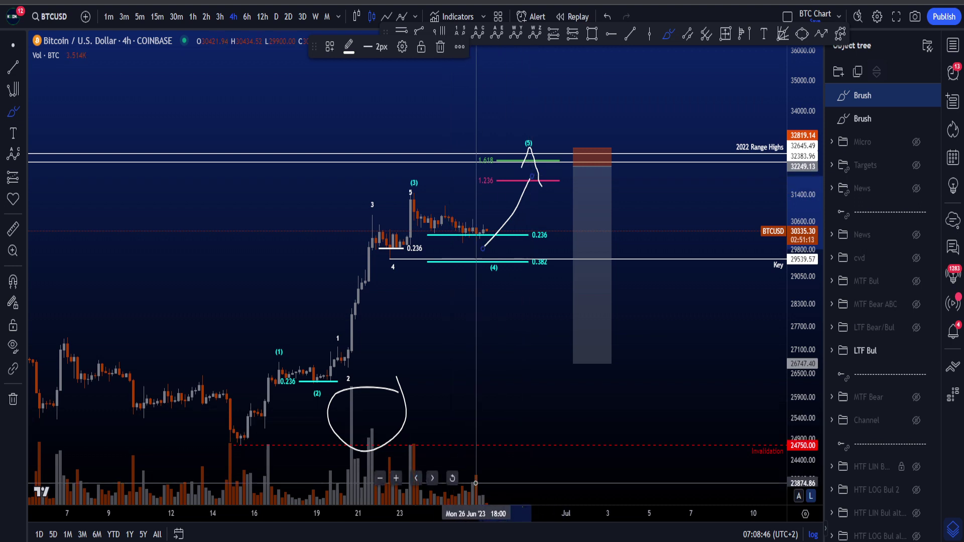
{"action": "left_click_drag", "start_coordinate": [477, 483], "coordinate": [518, 440]}
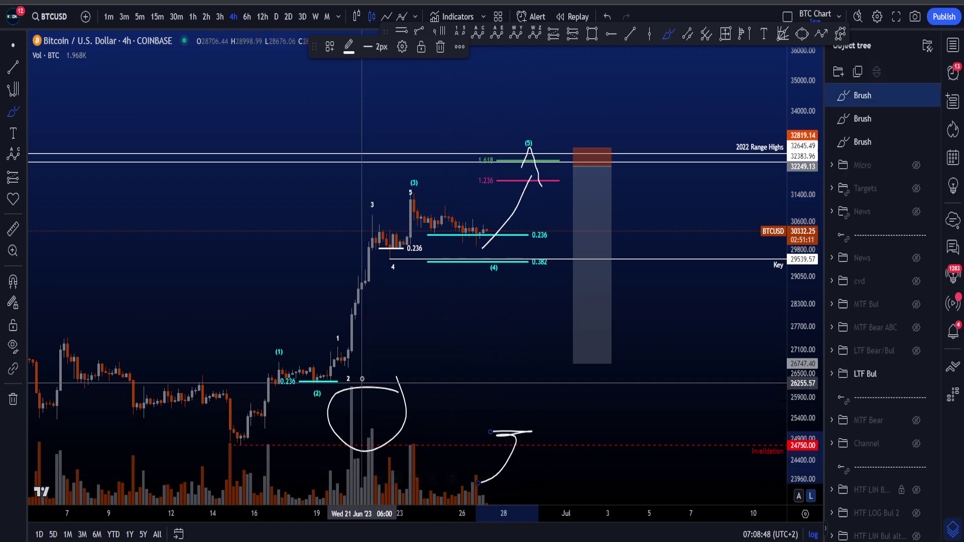
{"action": "key", "text": "ctrl+z"}
Sketch the wave (5) rise and a matching volume increase again, circle the rally's volume bars, and undo each stroke.
{"action": "key", "text": "ctrl+z"}
{"action": "key", "text": "ctrl+z"}
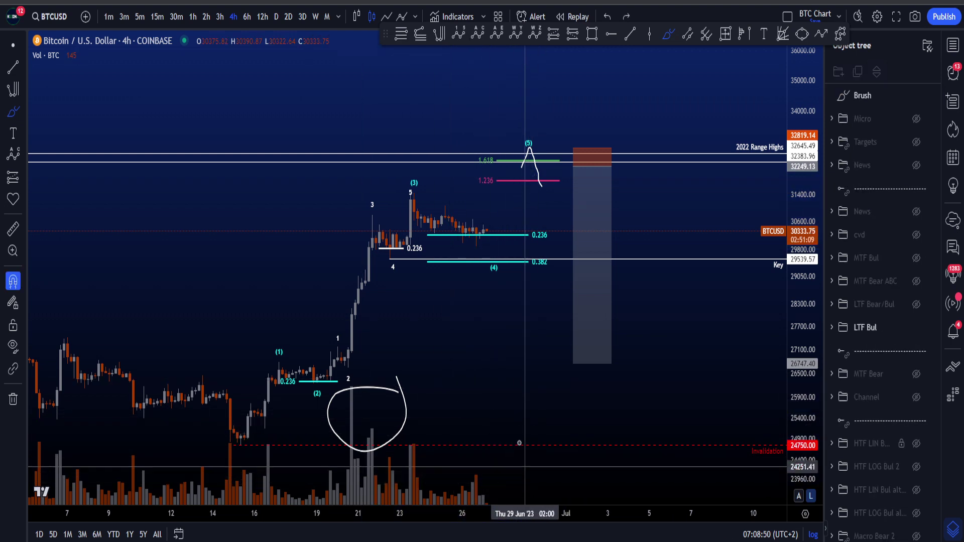
{"action": "left_click_drag", "start_coordinate": [482, 233], "coordinate": [532, 179]}
{"action": "key", "text": "ctrl+z"}
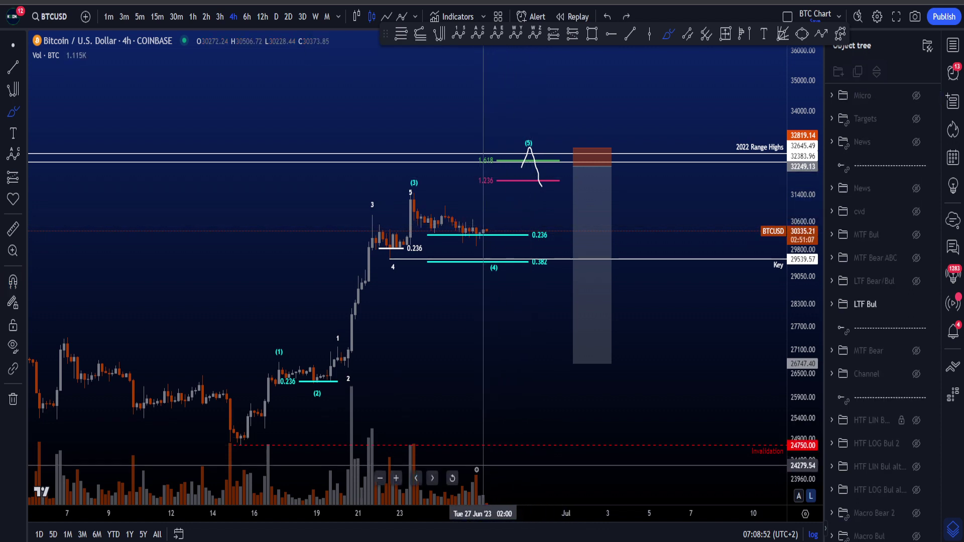
{"action": "mouse_move", "coordinate": [479, 467]}
{"action": "left_mouse_down"}
{"action": "mouse_move", "coordinate": [504, 441]}
{"action": "mouse_move", "coordinate": [528, 378]}
{"action": "left_mouse_up"}
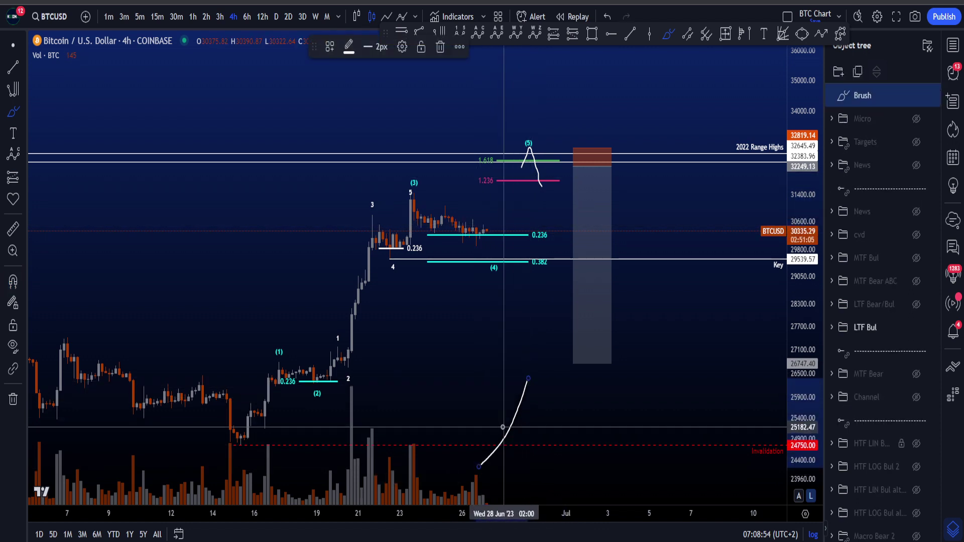
{"action": "key", "text": "ctrl+z"}
{"action": "mouse_move", "coordinate": [380, 415]}
{"action": "left_mouse_down"}
{"action": "mouse_move", "coordinate": [352, 413]}
{"action": "mouse_move", "coordinate": [400, 430]}
{"action": "left_mouse_up"}
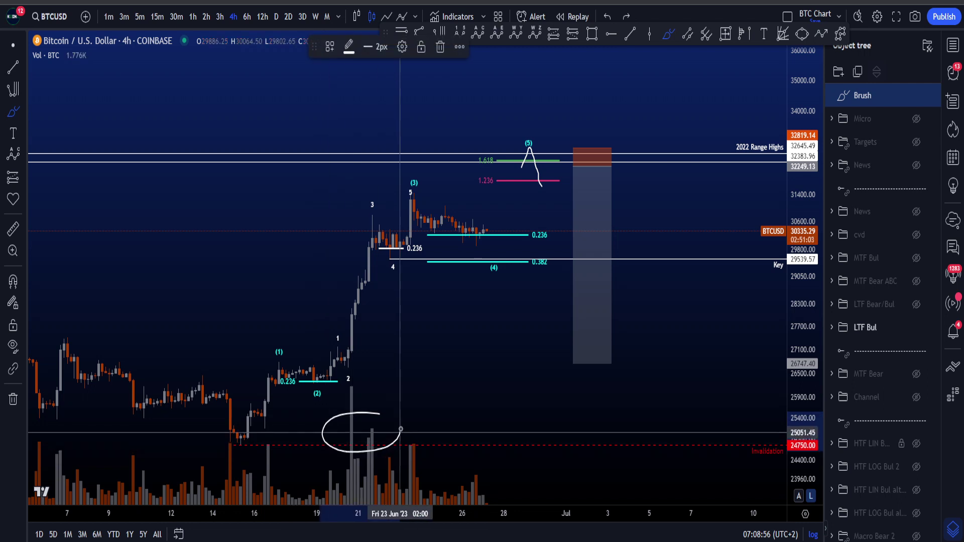
{"action": "key", "text": "ctrl+z"}
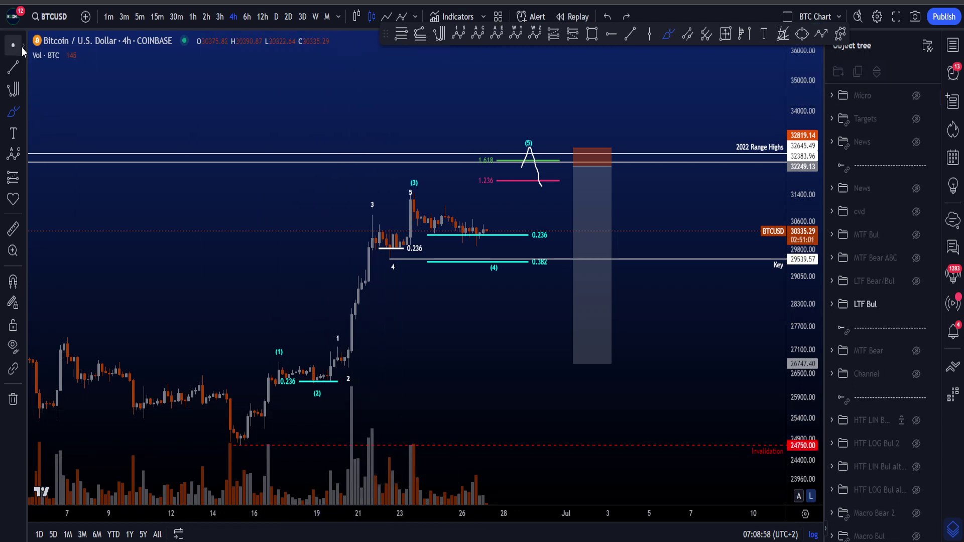
Mark the short position's area near the 1.236 extension with the Brush and undo the mark.
{"action": "left_click_drag", "start_coordinate": [484, 351], "coordinate": [466, 388]}
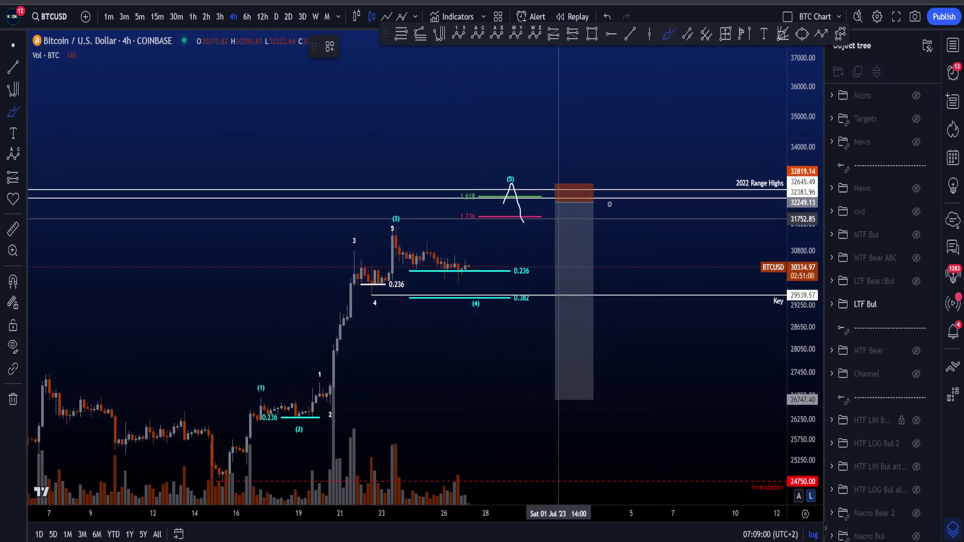
{"action": "mouse_move", "coordinate": [558, 219]}
{"action": "left_mouse_down"}
{"action": "mouse_move", "coordinate": [590, 172]}
{"action": "mouse_move", "coordinate": [560, 213]}
{"action": "left_mouse_up"}
{"action": "key", "text": "ctrl+z"}
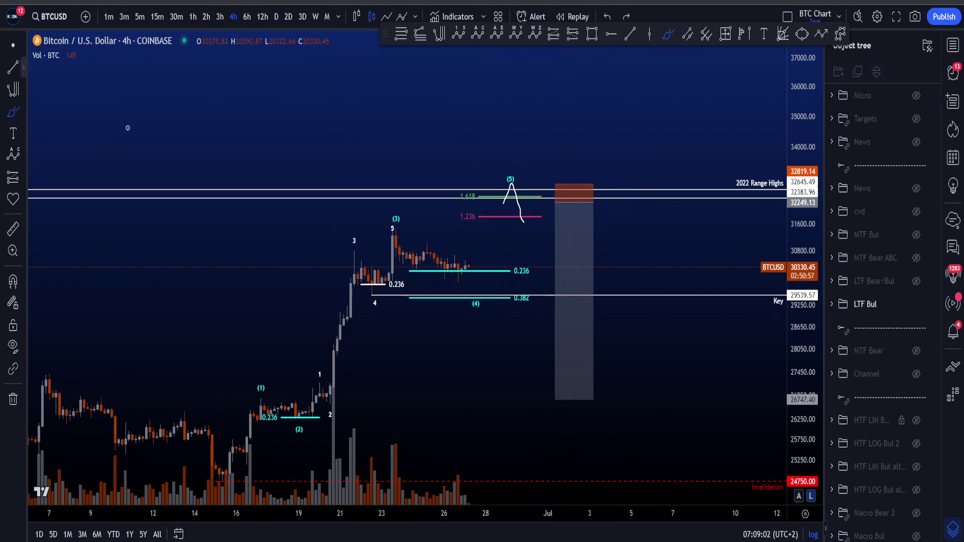
Sketch two alternative declines from the wave (5) peak through the Key line to below the short position's target, undoing each.
{"action": "left_click", "coordinate": [11, 45]}
{"action": "left_click_drag", "start_coordinate": [642, 370], "coordinate": [611, 330]}
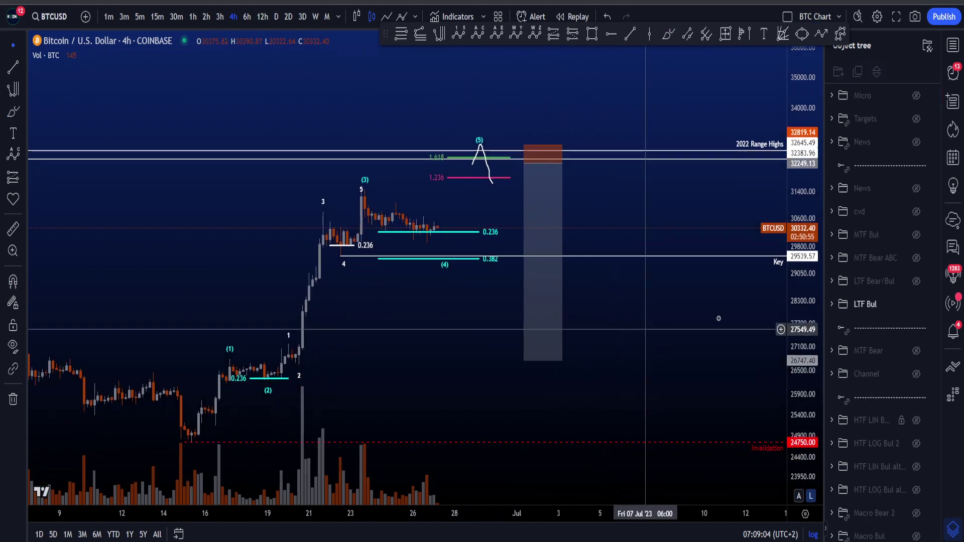
{"action": "scroll", "coordinate": [719, 319], "scroll_direction": "down", "scroll_amount": 2}
{"action": "left_click_drag", "start_coordinate": [808, 304], "coordinate": [808, 335]}
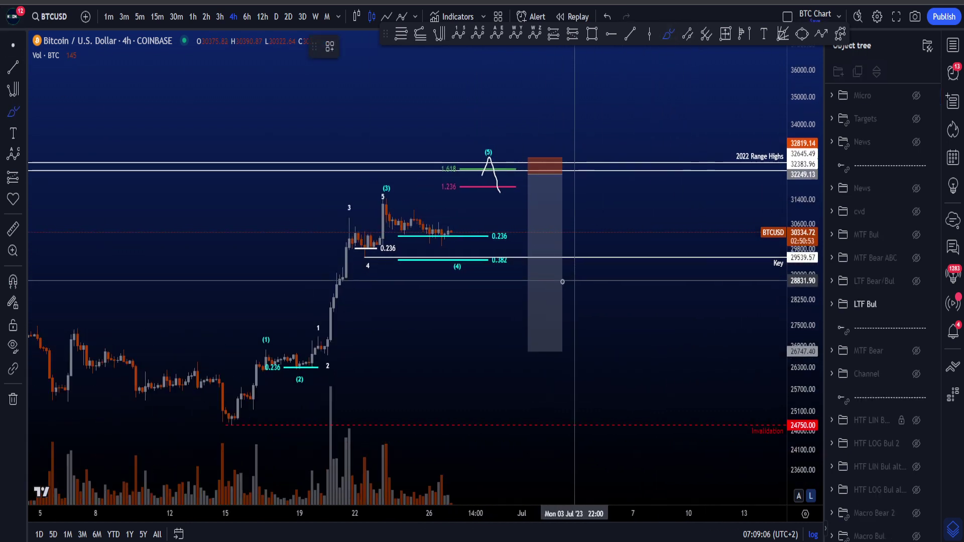
{"action": "mouse_move", "coordinate": [489, 160]}
{"action": "left_mouse_down"}
{"action": "mouse_move", "coordinate": [495, 194]}
{"action": "mouse_move", "coordinate": [587, 321]}
{"action": "left_mouse_up"}
{"action": "left_click_drag", "start_coordinate": [598, 354], "coordinate": [607, 382]}
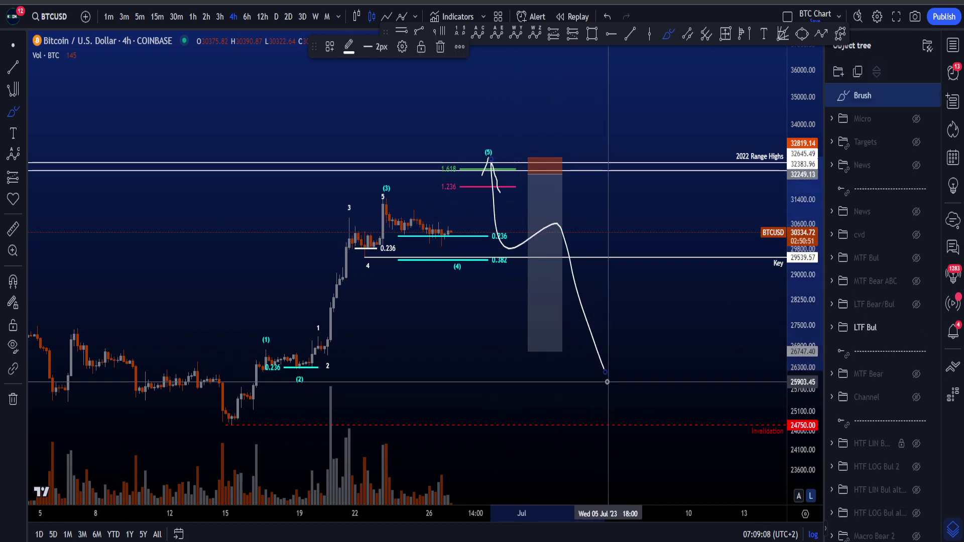
{"action": "key", "text": "ctrl+z"}
{"action": "left_click_drag", "start_coordinate": [496, 163], "coordinate": [603, 381]}
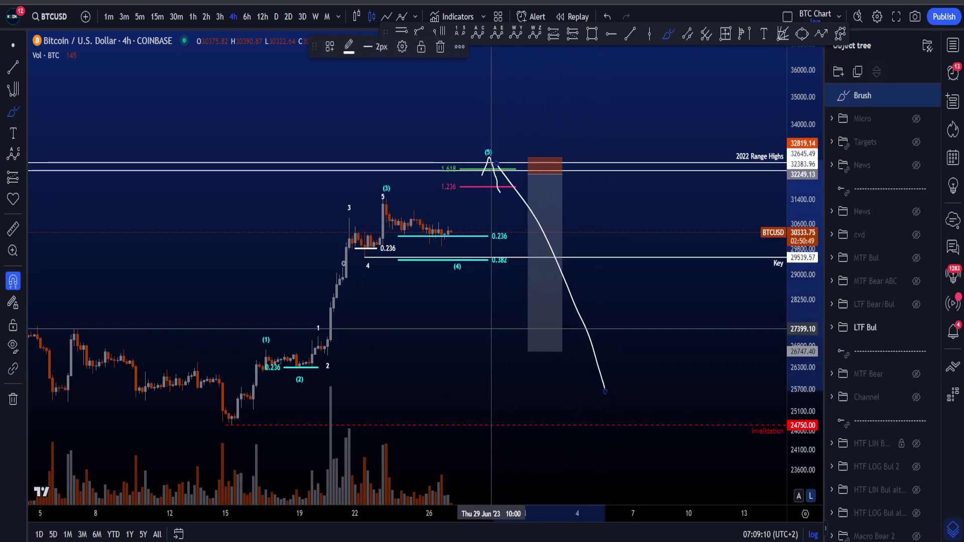
{"action": "key", "text": "ctrl+z"}
Hide the volume indicator and the LTF Bul drawings, and show the MTF Bear ABC drawings.
{"action": "left_click_drag", "start_coordinate": [677, 350], "coordinate": [661, 345]}
{"action": "scroll", "coordinate": [661, 345], "scroll_direction": "down", "scroll_amount": 2}
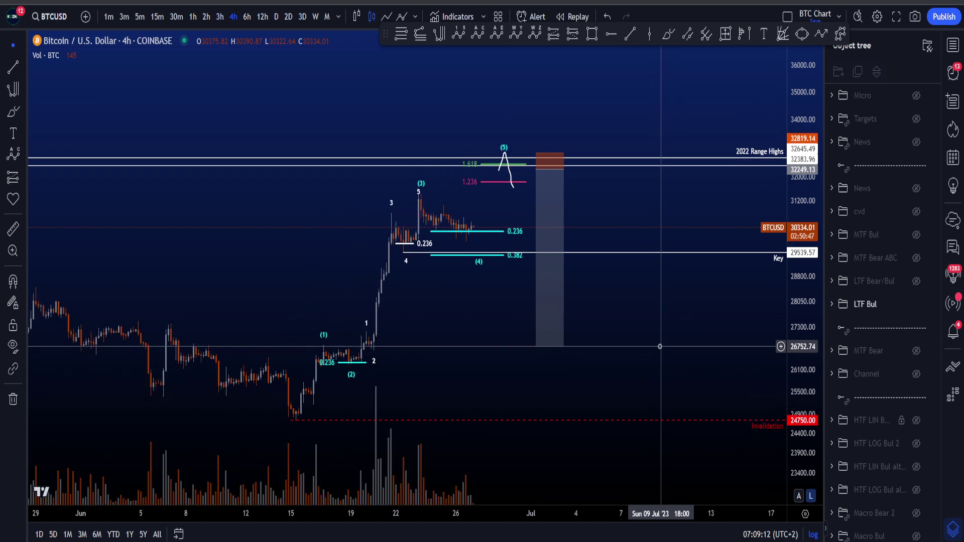
{"action": "left_click", "coordinate": [68, 56]}
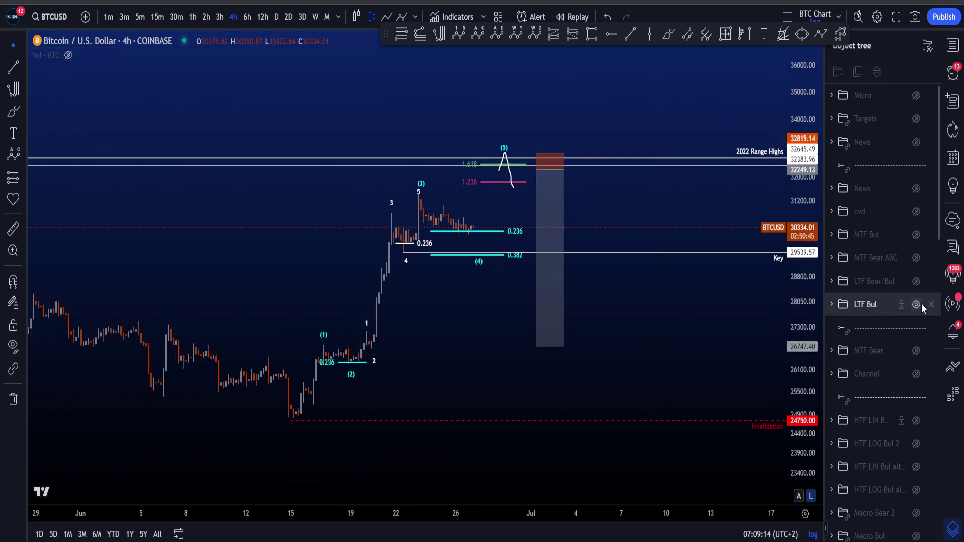
{"action": "left_click", "coordinate": [917, 304]}
{"action": "left_click", "coordinate": [917, 258]}
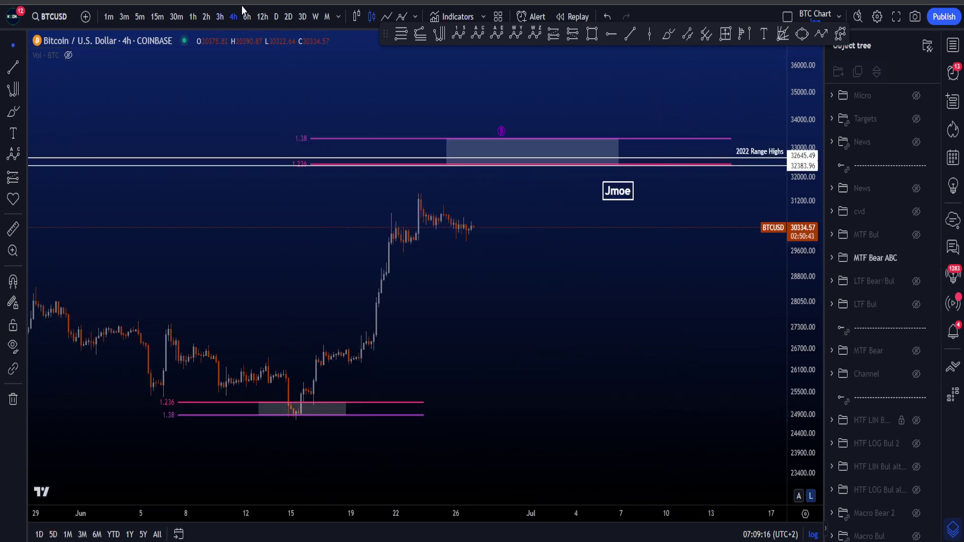
Switch the chart to the 6-hour interval and frame the A, B and C labels.
{"action": "scroll", "coordinate": [648, 270], "scroll_direction": "down", "scroll_amount": 5}
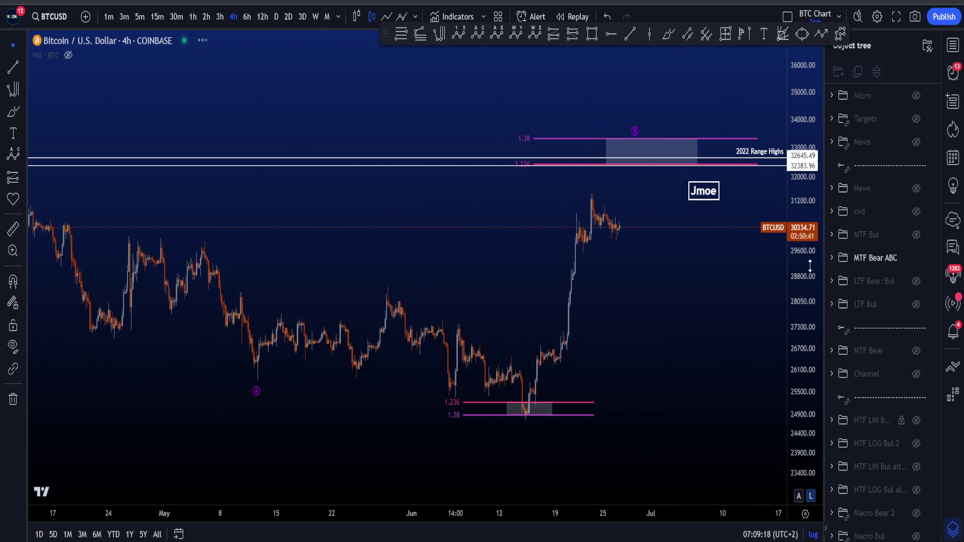
{"action": "left_click", "coordinate": [244, 21]}
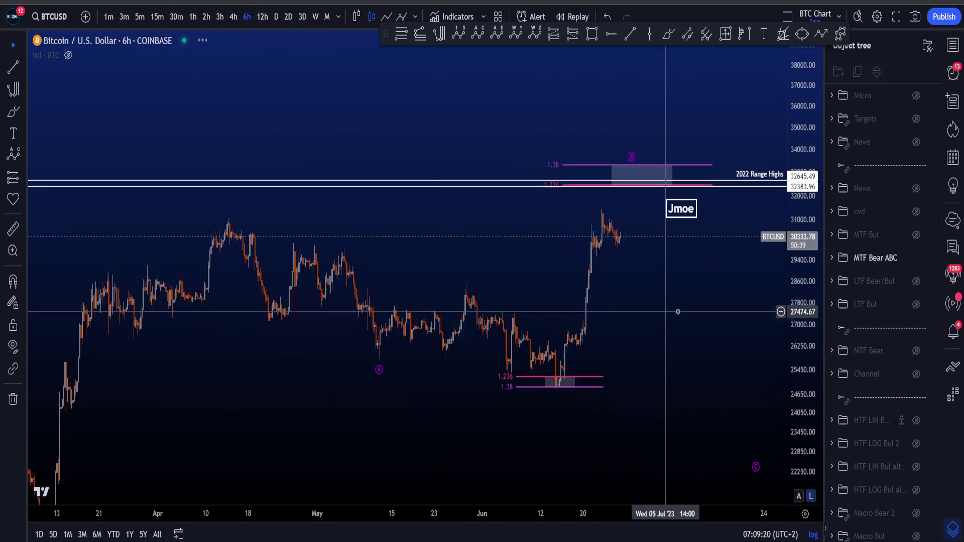
{"action": "scroll", "coordinate": [621, 309], "scroll_direction": "up", "scroll_amount": 2}
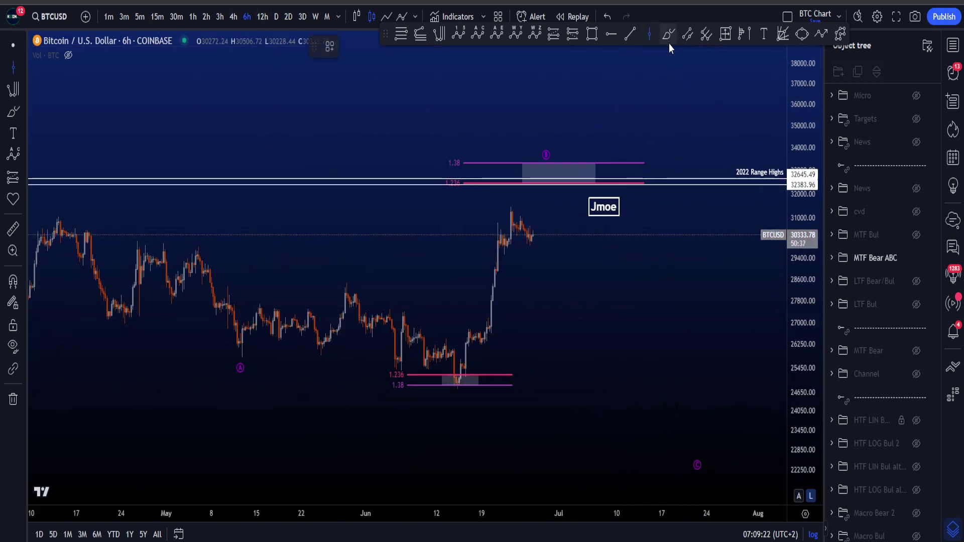
Sketch the path from the April high to B and from A through B down to C with the Brush, undoing both.
{"action": "left_click", "coordinate": [669, 33]}
{"action": "mouse_move", "coordinate": [62, 223]}
{"action": "left_mouse_down"}
{"action": "mouse_move", "coordinate": [246, 347]}
{"action": "mouse_move", "coordinate": [301, 315]}
{"action": "mouse_move", "coordinate": [425, 368]}
{"action": "mouse_move", "coordinate": [539, 193]}
{"action": "mouse_move", "coordinate": [528, 153]}
{"action": "mouse_move", "coordinate": [551, 161]}
{"action": "mouse_move", "coordinate": [541, 188]}
{"action": "left_mouse_up"}
{"action": "key", "text": "ctrl+z"}
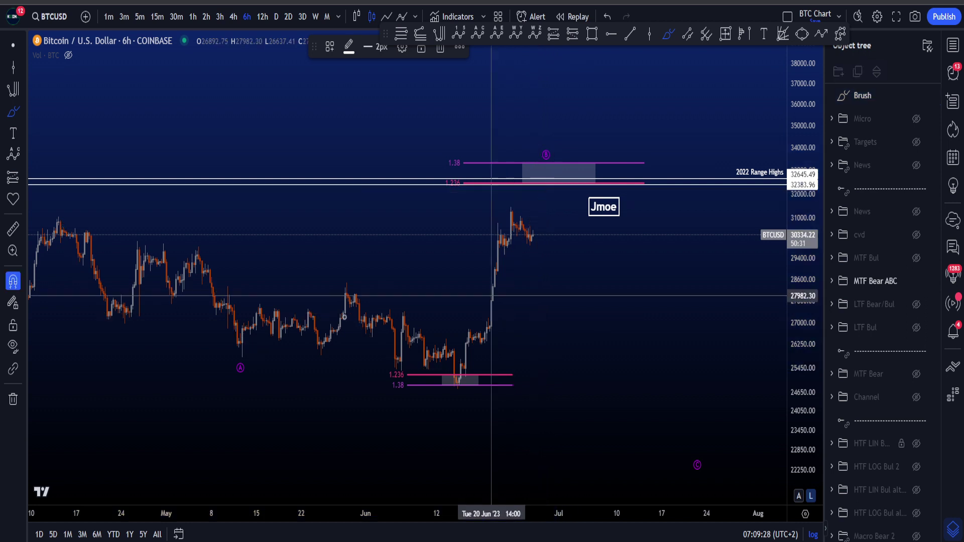
{"action": "mouse_move", "coordinate": [246, 351]}
{"action": "left_mouse_down"}
{"action": "mouse_move", "coordinate": [352, 293]}
{"action": "mouse_move", "coordinate": [449, 372]}
{"action": "mouse_move", "coordinate": [534, 176]}
{"action": "mouse_move", "coordinate": [578, 191]}
{"action": "mouse_move", "coordinate": [700, 476]}
{"action": "left_mouse_up"}
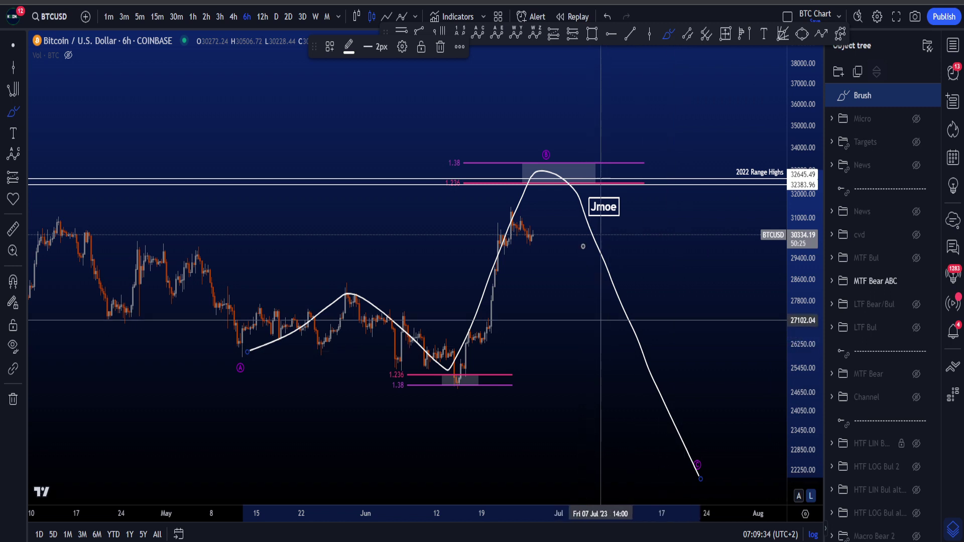
{"action": "key", "text": "ctrl+z"}
Circle the B label and its 1.38 and 1.236 levels, trace the wave A decline from the April high, and undo each stroke.
{"action": "mouse_move", "coordinate": [553, 145]}
{"action": "left_mouse_down"}
{"action": "mouse_move", "coordinate": [539, 168]}
{"action": "mouse_move", "coordinate": [549, 142]}
{"action": "left_mouse_up"}
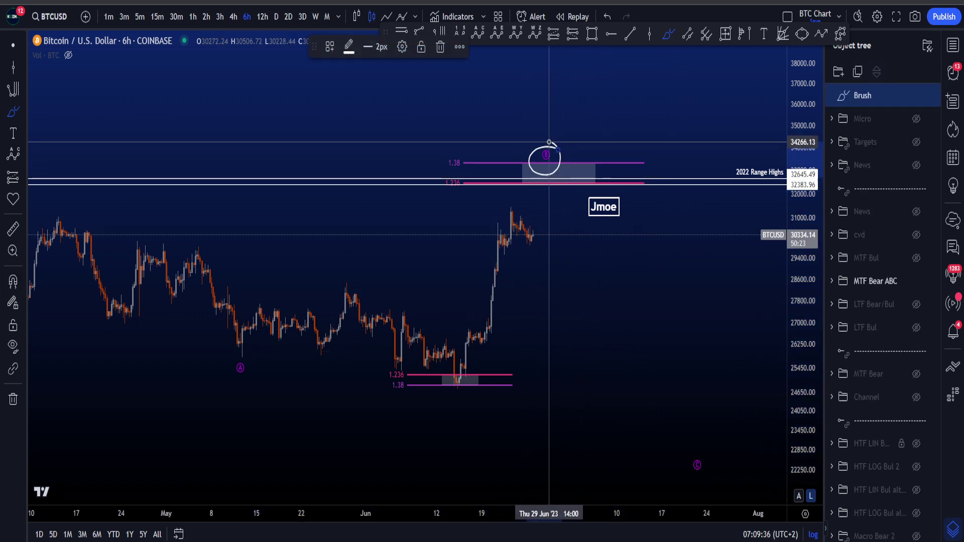
{"action": "key", "text": "ctrl+z"}
{"action": "mouse_move", "coordinate": [440, 177]}
{"action": "left_mouse_down"}
{"action": "mouse_move", "coordinate": [464, 186]}
{"action": "mouse_move", "coordinate": [448, 150]}
{"action": "mouse_move", "coordinate": [454, 165]}
{"action": "left_mouse_up"}
{"action": "key", "text": "ctrl+z"}
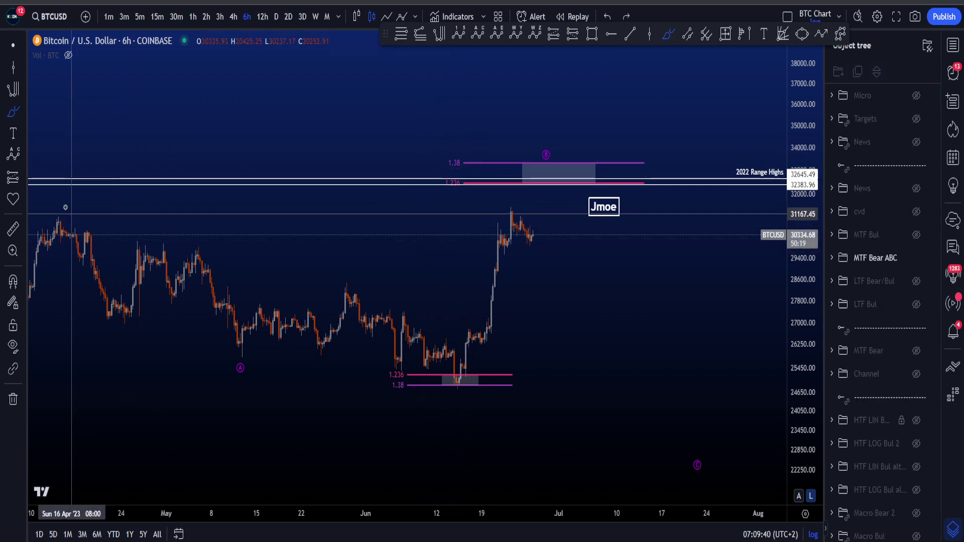
{"action": "mouse_move", "coordinate": [63, 207]}
{"action": "left_mouse_down"}
{"action": "mouse_move", "coordinate": [97, 254]}
{"action": "mouse_move", "coordinate": [242, 359]}
{"action": "left_mouse_up"}
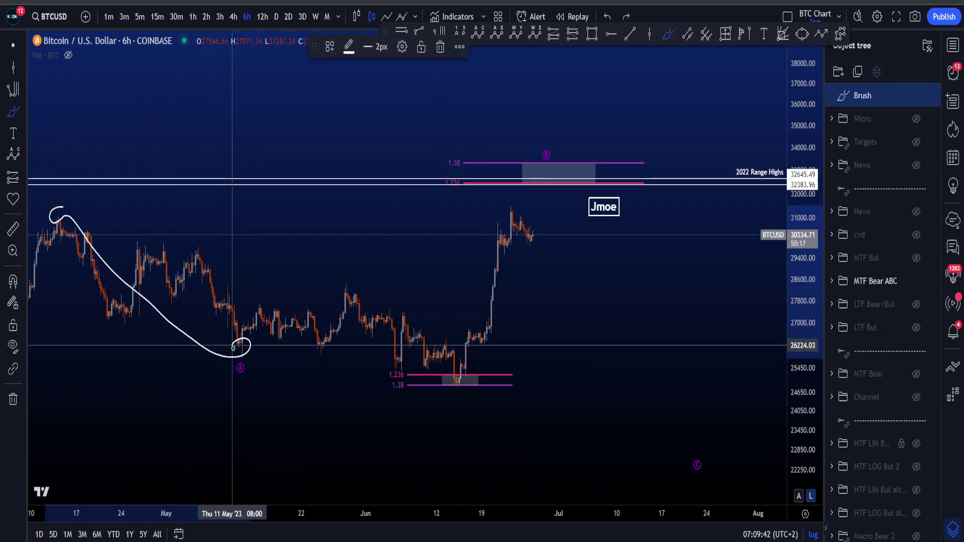
{"action": "key", "text": "ctrl+z"}
Mark the B target box and the 2022 Range Highs label, scribble over the box, and undo each mark.
{"action": "mouse_move", "coordinate": [564, 199]}
{"action": "left_mouse_down"}
{"action": "mouse_move", "coordinate": [650, 156]}
{"action": "mouse_move", "coordinate": [420, 194]}
{"action": "mouse_move", "coordinate": [592, 208]}
{"action": "left_mouse_up"}
{"action": "key", "text": "ctrl+z"}
{"action": "left_click_drag", "start_coordinate": [738, 163], "coordinate": [760, 195]}
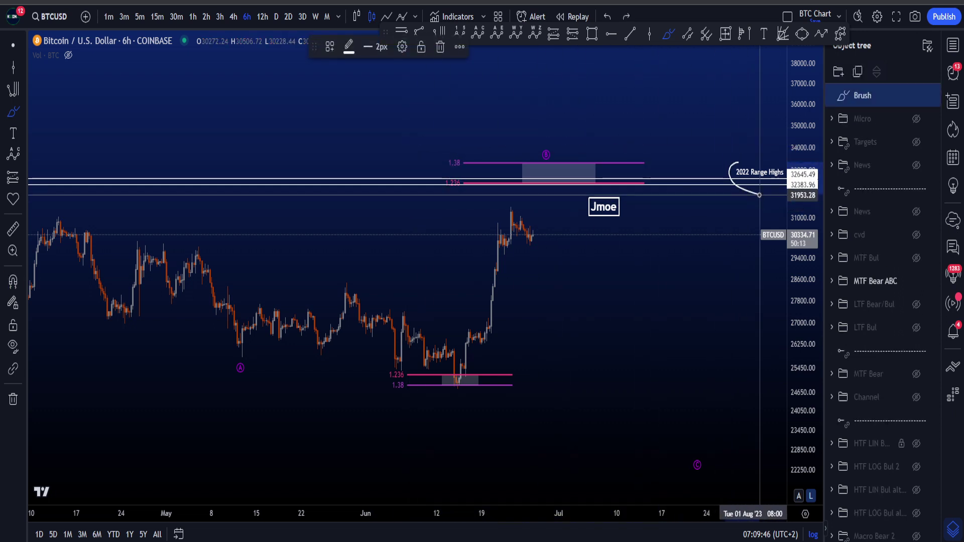
{"action": "key", "text": "ctrl+z"}
{"action": "mouse_move", "coordinate": [556, 191]}
{"action": "left_mouse_down"}
{"action": "mouse_move", "coordinate": [594, 172]}
{"action": "mouse_move", "coordinate": [560, 188]}
{"action": "left_mouse_up"}
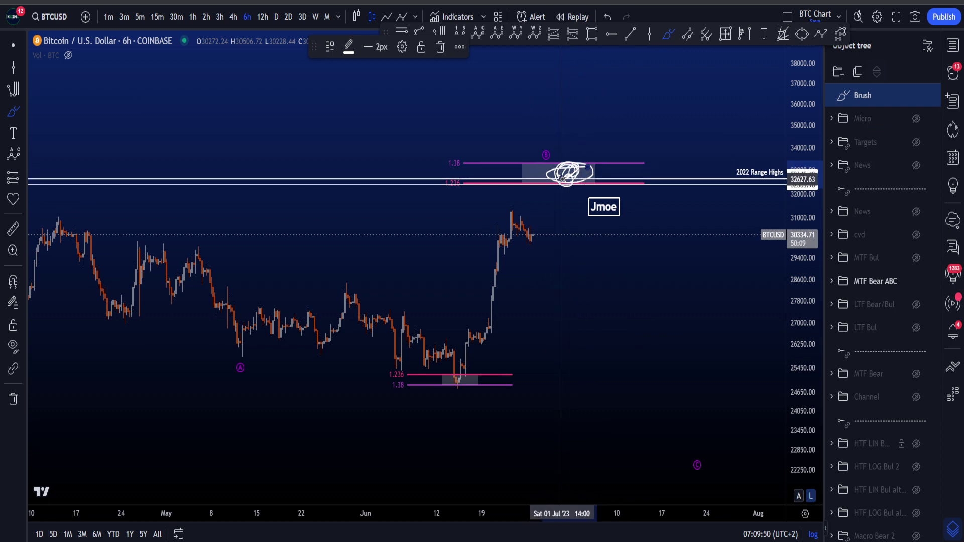
{"action": "key", "text": "ctrl+z"}
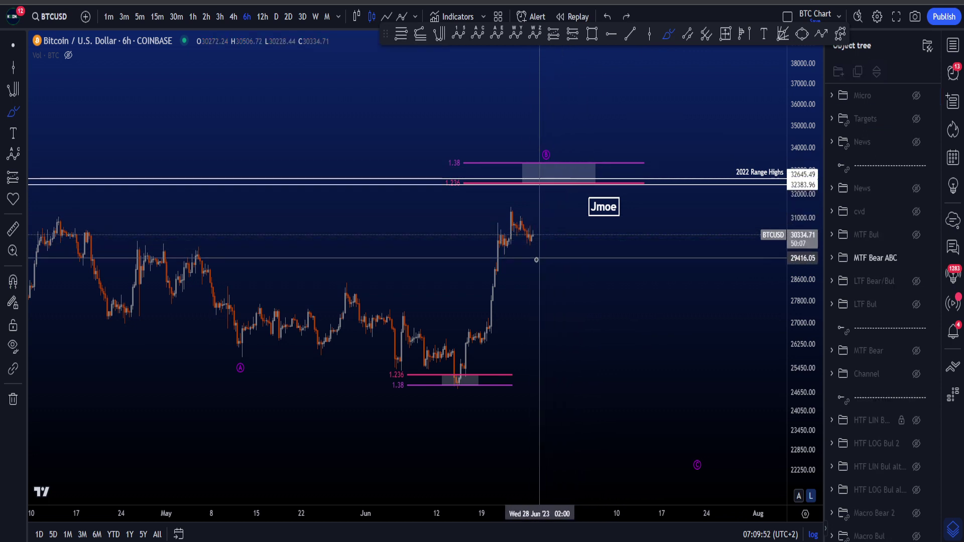
Draw large overlapping Brush circles around the B target box, starting from the current price, and undo the last stroke.
{"action": "mouse_move", "coordinate": [530, 248]}
{"action": "left_mouse_down"}
{"action": "mouse_move", "coordinate": [544, 255]}
{"action": "mouse_move", "coordinate": [586, 173]}
{"action": "left_mouse_up"}
{"action": "mouse_move", "coordinate": [529, 249]}
{"action": "left_mouse_down"}
{"action": "mouse_move", "coordinate": [553, 301]}
{"action": "mouse_move", "coordinate": [570, 284]}
{"action": "mouse_move", "coordinate": [609, 177]}
{"action": "left_mouse_up"}
{"action": "key", "text": "ctrl+z"}
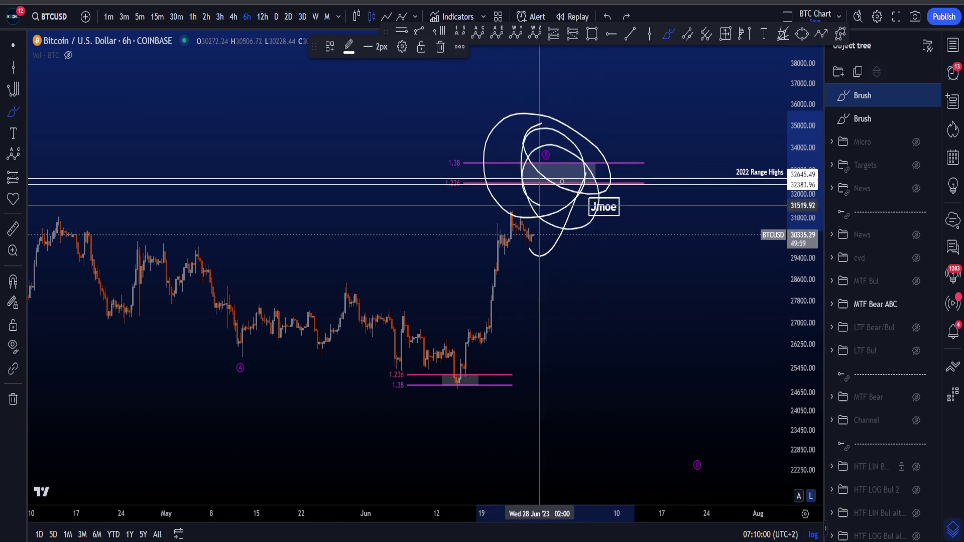
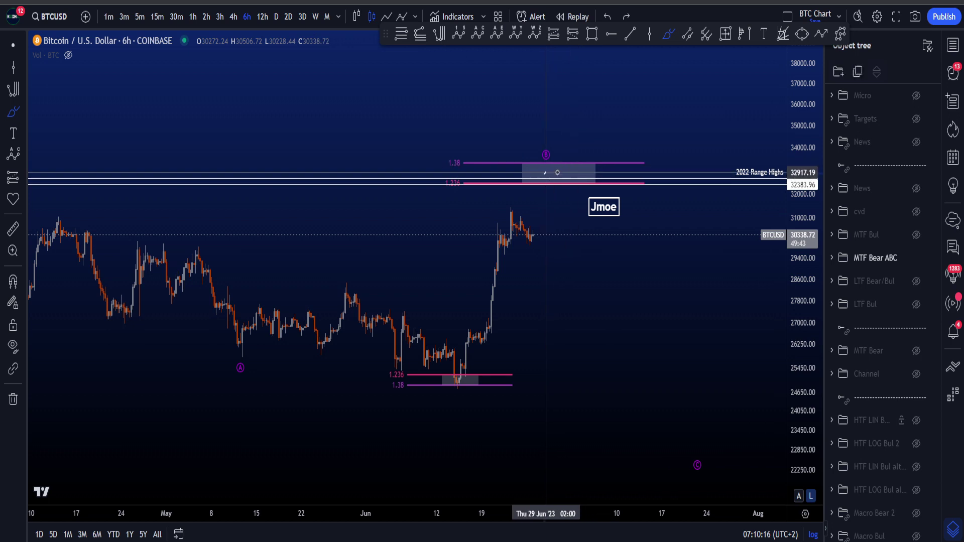
Sketch the drop from the B target box down to the C label with the Brush and undo it.
{"action": "mouse_move", "coordinate": [545, 174]}
{"action": "left_mouse_down"}
{"action": "mouse_move", "coordinate": [648, 276]}
{"action": "mouse_move", "coordinate": [692, 437]}
{"action": "left_mouse_up"}
{"action": "key", "text": "ctrl+z"}
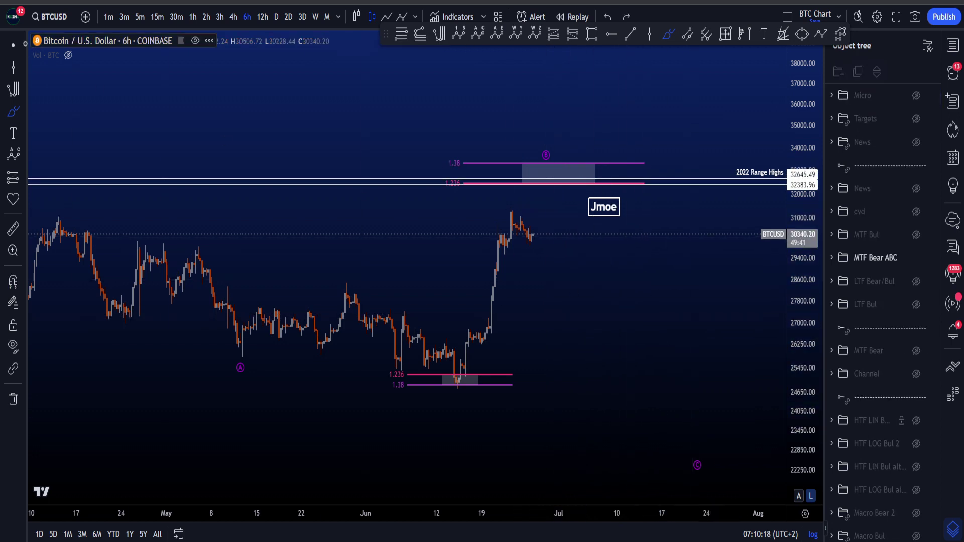
{"action": "left_click", "coordinate": [11, 39]}
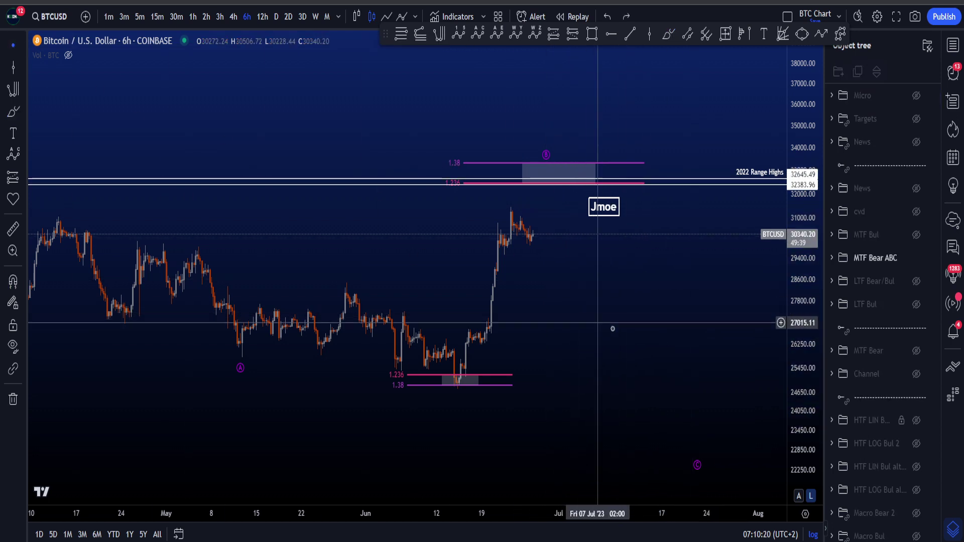
{"action": "left_click_drag", "start_coordinate": [612, 324], "coordinate": [566, 330]}
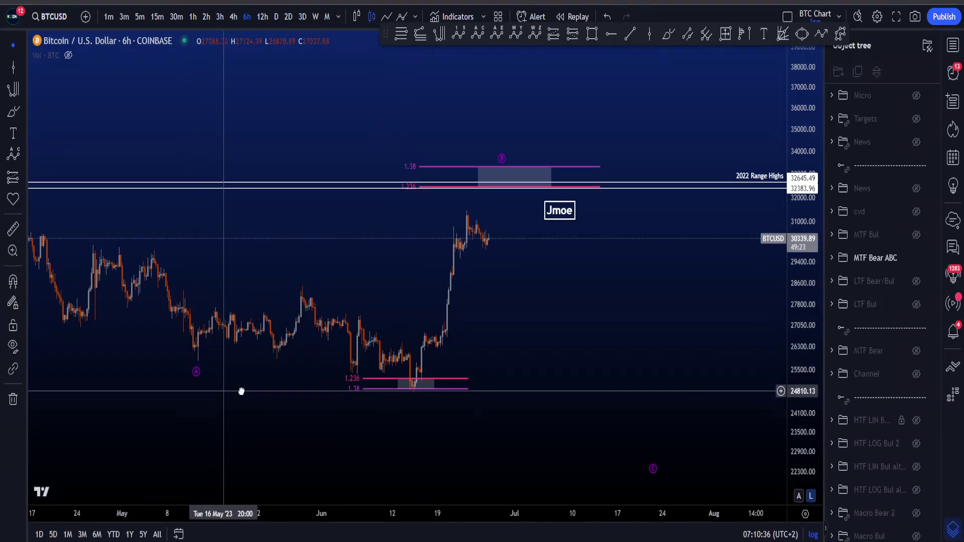
Move the A label to the June low, sketch a rise, pullback and higher rise from it, circle B, and undo the Brush strokes.
{"action": "left_click_drag", "start_coordinate": [241, 391], "coordinate": [271, 389]}
{"action": "mouse_move", "coordinate": [225, 360]}
{"action": "left_mouse_down"}
{"action": "mouse_move", "coordinate": [333, 392]}
{"action": "mouse_move", "coordinate": [445, 387]}
{"action": "mouse_move", "coordinate": [502, 208]}
{"action": "mouse_move", "coordinate": [452, 389]}
{"action": "mouse_move", "coordinate": [545, 322]}
{"action": "mouse_move", "coordinate": [612, 141]}
{"action": "left_mouse_up"}
{"action": "left_click", "coordinate": [668, 34]}
{"action": "key", "text": "ctrl+z"}
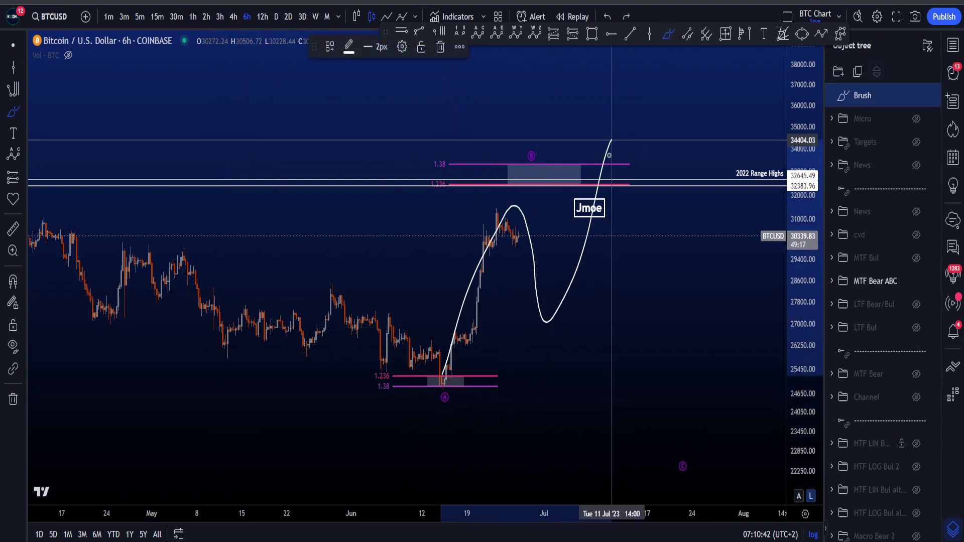
{"action": "key", "text": "ctrl+z"}
{"action": "mouse_move", "coordinate": [529, 138]}
{"action": "left_mouse_down"}
{"action": "mouse_move", "coordinate": [525, 175]}
{"action": "mouse_move", "coordinate": [535, 139]}
{"action": "left_mouse_up"}
{"action": "key", "text": "ctrl+z"}
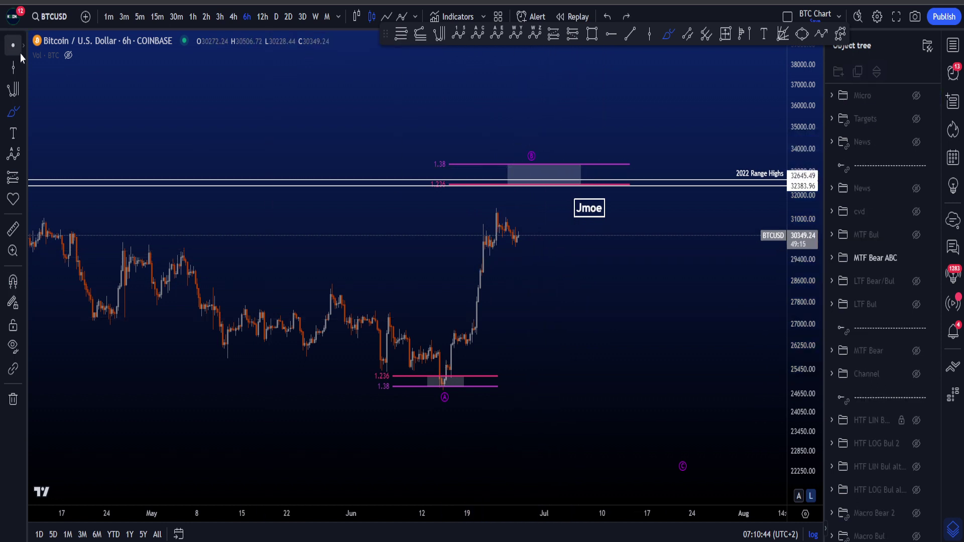
Move the A label back below the May low.
{"action": "left_click", "coordinate": [13, 46]}
{"action": "mouse_move", "coordinate": [444, 398]}
{"action": "left_mouse_down"}
{"action": "mouse_move", "coordinate": [226, 380]}
{"action": "mouse_move", "coordinate": [229, 358]}
{"action": "left_mouse_up"}
{"action": "left_click_drag", "start_coordinate": [288, 376], "coordinate": [315, 383]}
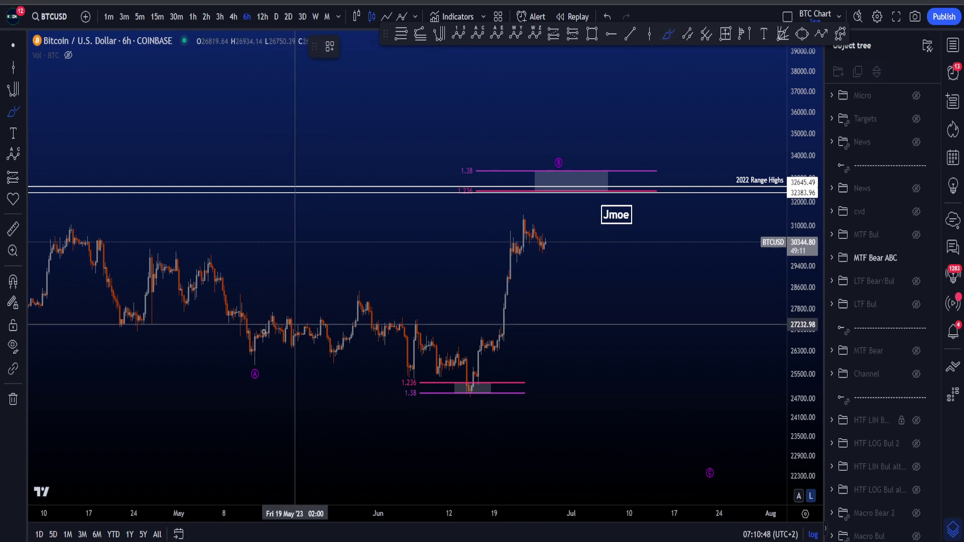
Sketch two Brush paths from the A low in May up to the B target box, undoing each.
{"action": "mouse_move", "coordinate": [257, 367]}
{"action": "left_mouse_down"}
{"action": "mouse_move", "coordinate": [431, 366]}
{"action": "mouse_move", "coordinate": [527, 249]}
{"action": "mouse_move", "coordinate": [552, 187]}
{"action": "mouse_move", "coordinate": [549, 163]}
{"action": "left_mouse_up"}
{"action": "key", "text": "ctrl+z"}
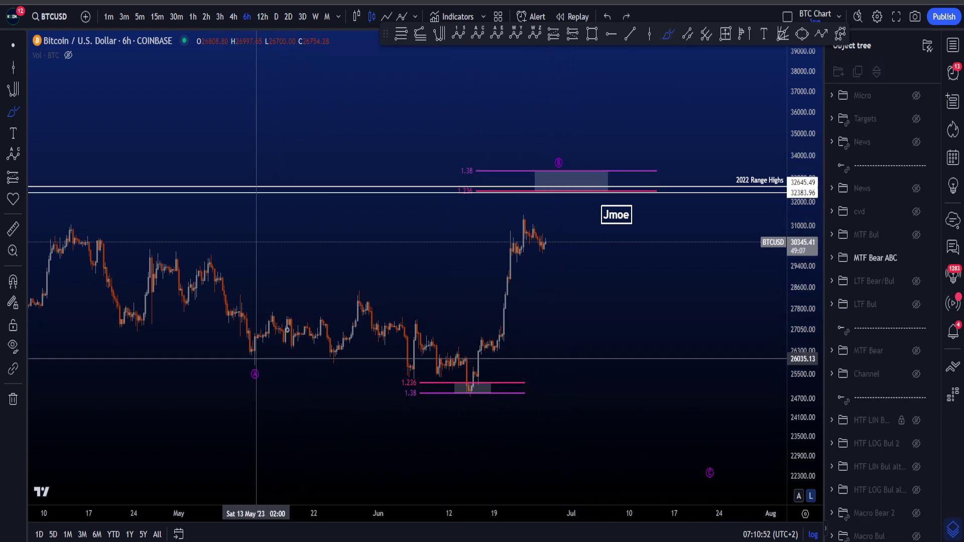
{"action": "left_click_drag", "start_coordinate": [275, 342], "coordinate": [558, 180]}
{"action": "key", "text": "ctrl+z"}
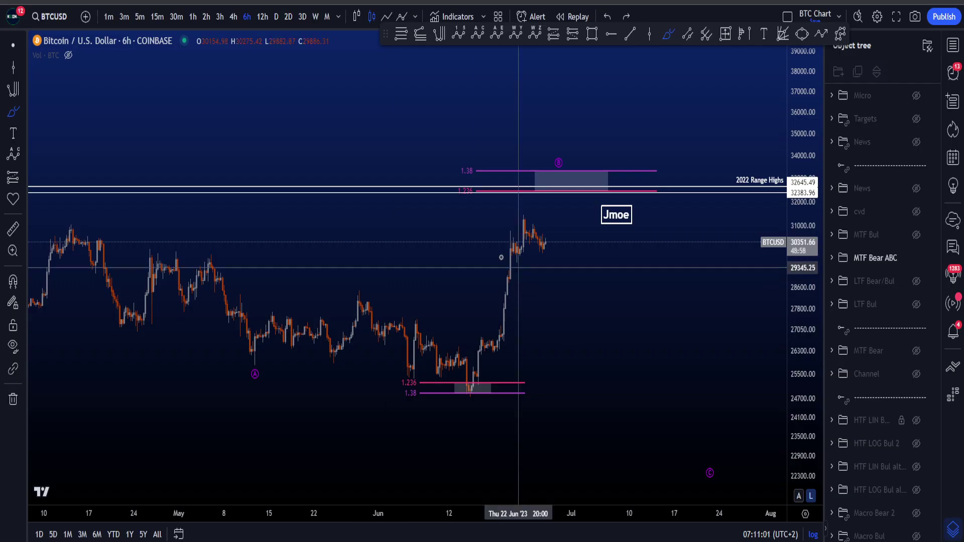
Hide the MTF Bear ABC drawings and show them again.
{"action": "scroll", "coordinate": [723, 287], "scroll_direction": "down", "scroll_amount": 2}
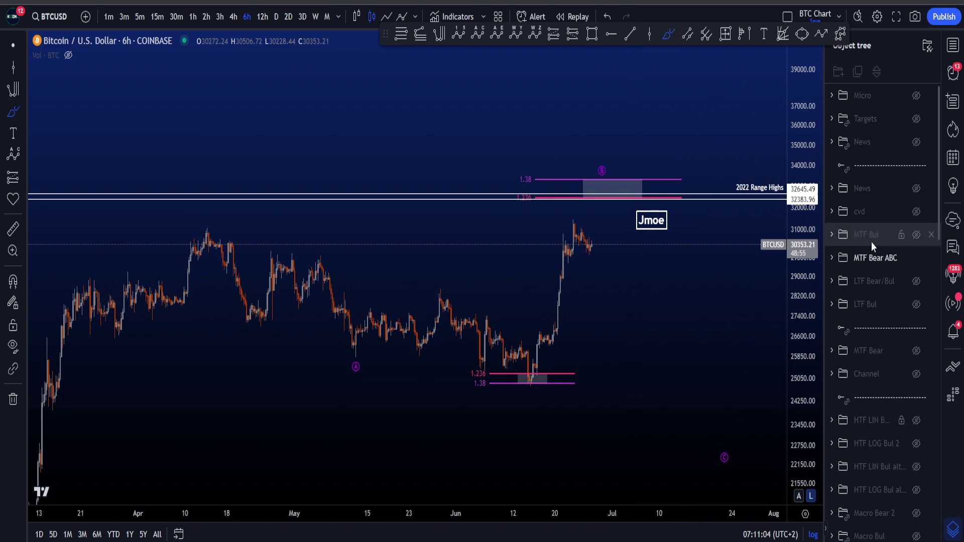
{"action": "left_click", "coordinate": [918, 247]}
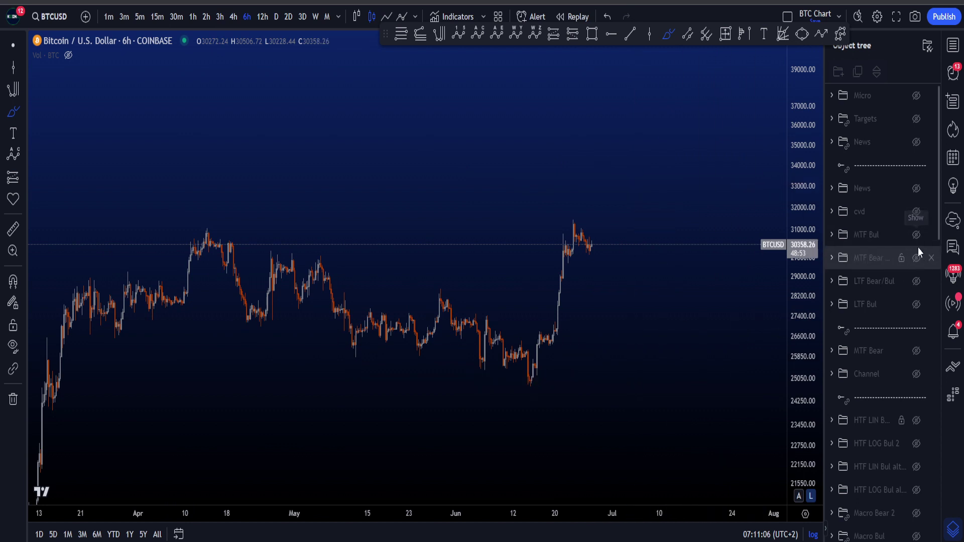
{"action": "left_click", "coordinate": [917, 258]}
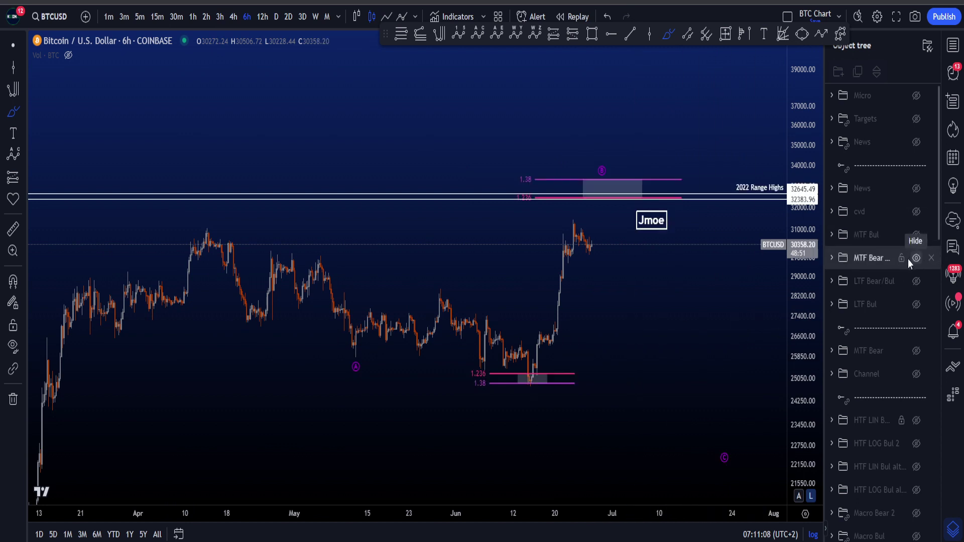
{"action": "left_click_drag", "start_coordinate": [812, 306], "coordinate": [812, 294]}
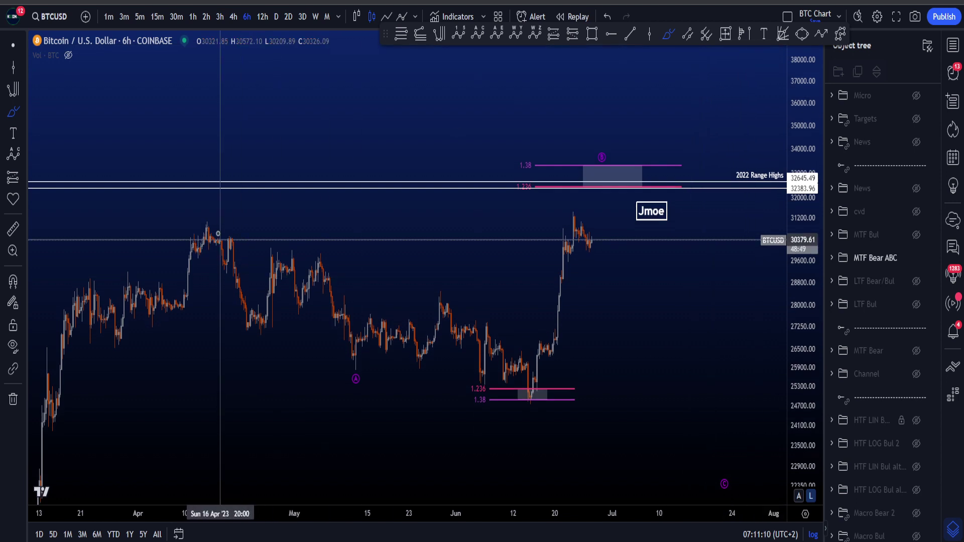
Sketch a Brush path from the April high to C, circle the B target box, and undo both strokes.
{"action": "mouse_move", "coordinate": [224, 237]}
{"action": "left_mouse_down"}
{"action": "mouse_move", "coordinate": [360, 358]}
{"action": "mouse_move", "coordinate": [624, 254]}
{"action": "mouse_move", "coordinate": [716, 456]}
{"action": "left_mouse_up"}
{"action": "key", "text": "ctrl+z"}
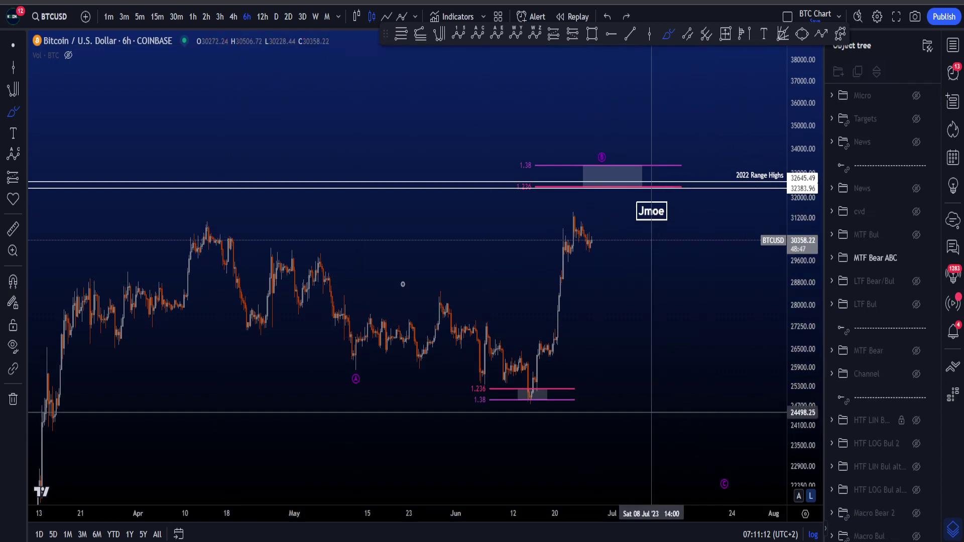
{"action": "scroll", "coordinate": [557, 307], "scroll_direction": "up", "scroll_amount": 3}
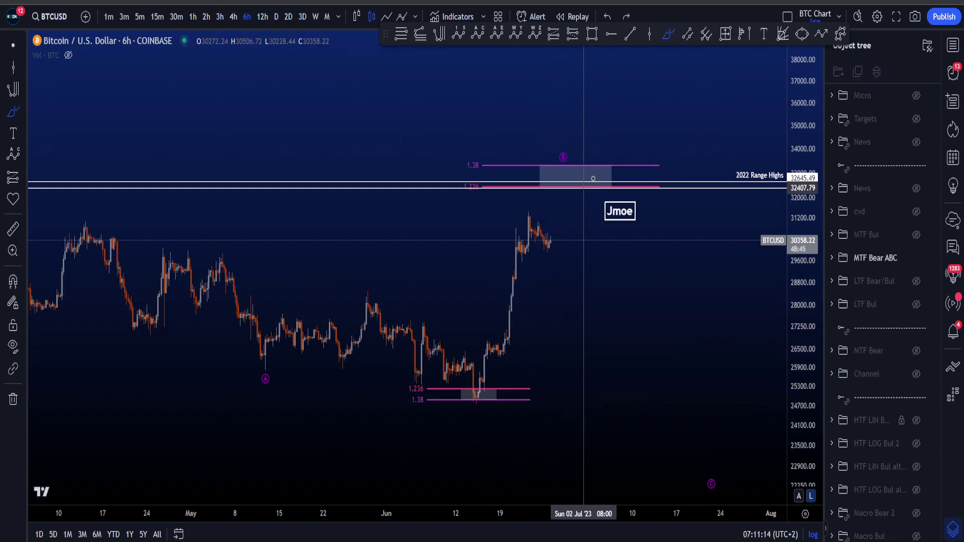
{"action": "mouse_move", "coordinate": [587, 162]}
{"action": "left_mouse_down"}
{"action": "mouse_move", "coordinate": [515, 162]}
{"action": "mouse_move", "coordinate": [552, 153]}
{"action": "left_mouse_up"}
{"action": "key", "text": "ctrl+z"}
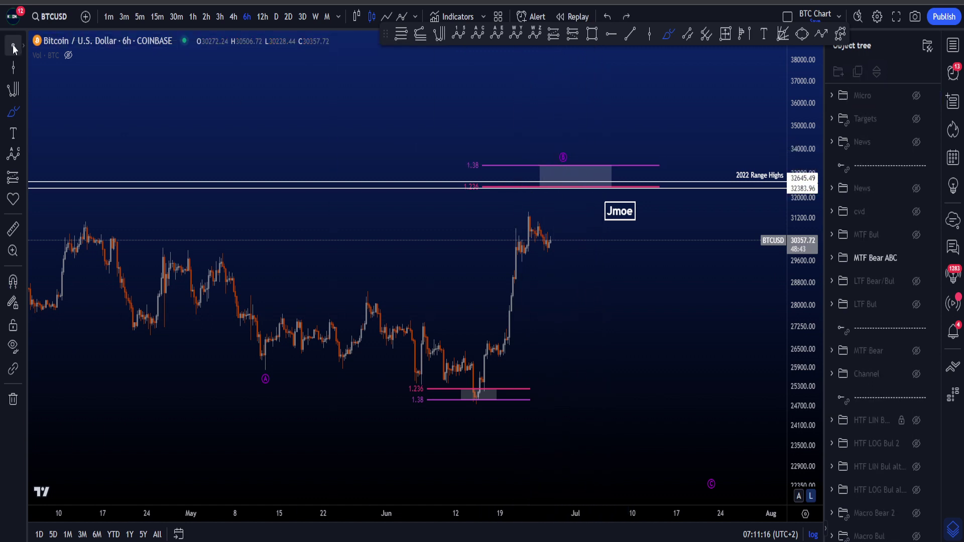
Sketch the wave C decline from the B target box down to the C label three times with the Brush, undoing each stroke.
{"action": "left_click_drag", "start_coordinate": [659, 312], "coordinate": [647, 316]}
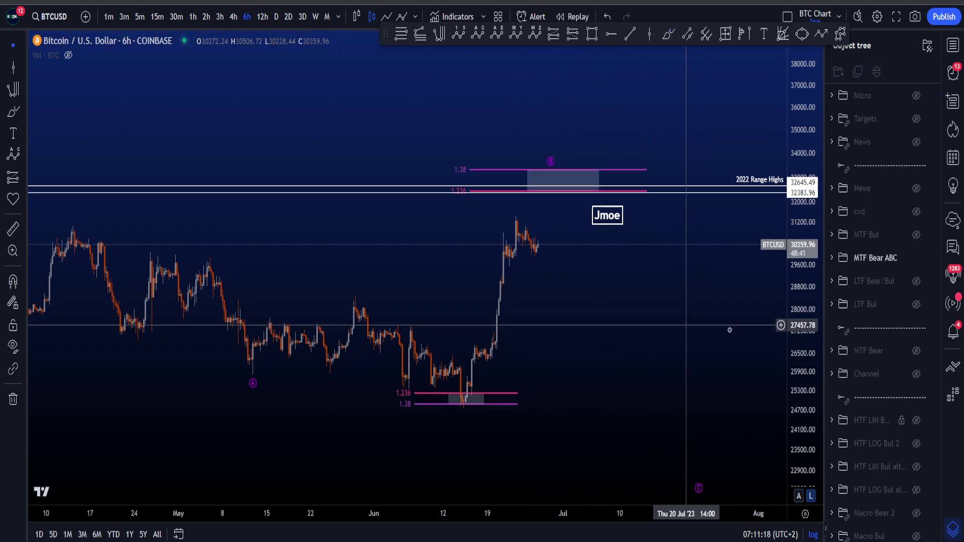
{"action": "left_click_drag", "start_coordinate": [807, 345], "coordinate": [807, 320]}
{"action": "mouse_move", "coordinate": [687, 323]}
{"action": "left_mouse_down"}
{"action": "mouse_move", "coordinate": [673, 306]}
{"action": "mouse_move", "coordinate": [678, 315]}
{"action": "left_mouse_up"}
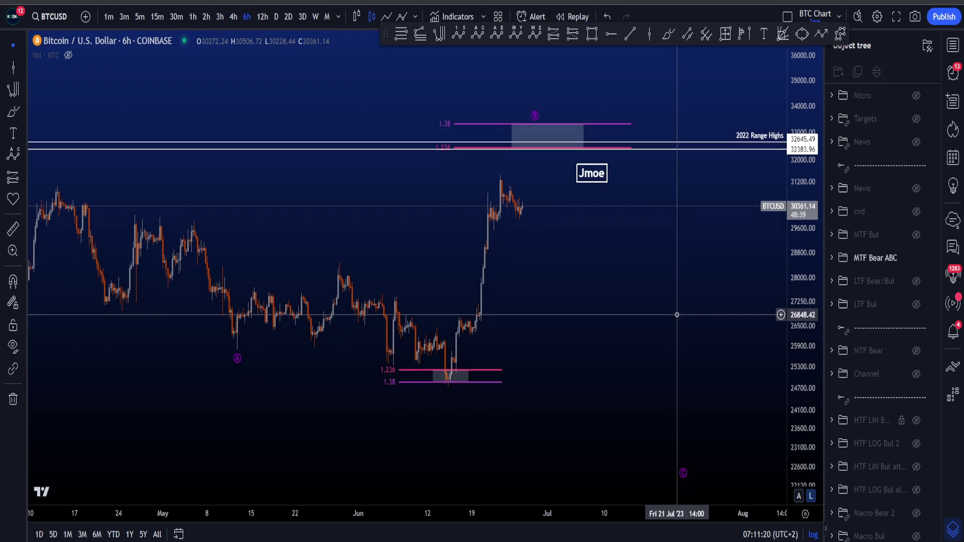
{"action": "left_click", "coordinate": [668, 34]}
{"action": "scroll", "coordinate": [593, 201], "scroll_direction": "right", "scroll_amount": 2}
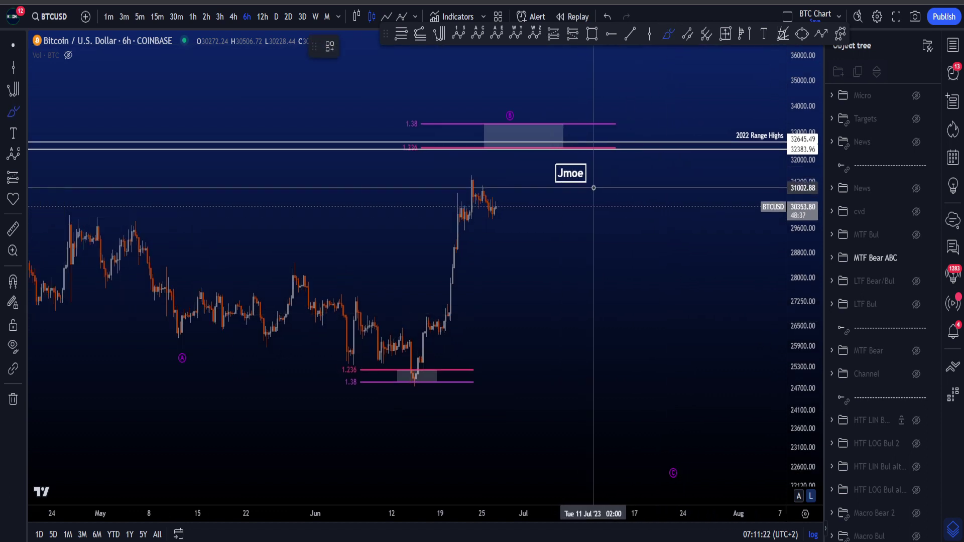
{"action": "mouse_move", "coordinate": [522, 129]}
{"action": "left_mouse_down"}
{"action": "mouse_move", "coordinate": [570, 190]}
{"action": "mouse_move", "coordinate": [664, 455]}
{"action": "left_mouse_up"}
{"action": "key", "text": "ctrl+z"}
{"action": "mouse_move", "coordinate": [538, 132]}
{"action": "left_mouse_down"}
{"action": "mouse_move", "coordinate": [514, 135]}
{"action": "mouse_move", "coordinate": [521, 150]}
{"action": "mouse_move", "coordinate": [538, 94]}
{"action": "mouse_move", "coordinate": [508, 158]}
{"action": "mouse_move", "coordinate": [506, 114]}
{"action": "mouse_move", "coordinate": [506, 155]}
{"action": "mouse_move", "coordinate": [536, 145]}
{"action": "mouse_move", "coordinate": [652, 445]}
{"action": "left_mouse_up"}
{"action": "key", "text": "ctrl+z"}
{"action": "key", "text": "ctrl+z"}
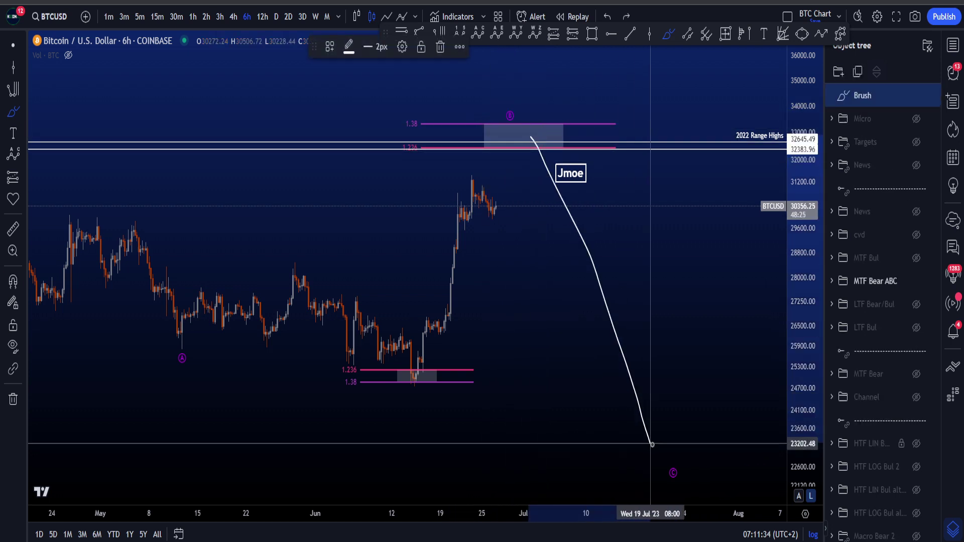
{"action": "key", "text": "ctrl+z"}
{"action": "mouse_move", "coordinate": [522, 160]}
{"action": "left_mouse_down"}
{"action": "mouse_move", "coordinate": [587, 273]}
{"action": "mouse_move", "coordinate": [659, 365]}
{"action": "mouse_move", "coordinate": [681, 463]}
{"action": "left_mouse_up"}
Circle the June low zone and the C label with the Brush, undoing each circle.
{"action": "key", "text": "ctrl+z"}
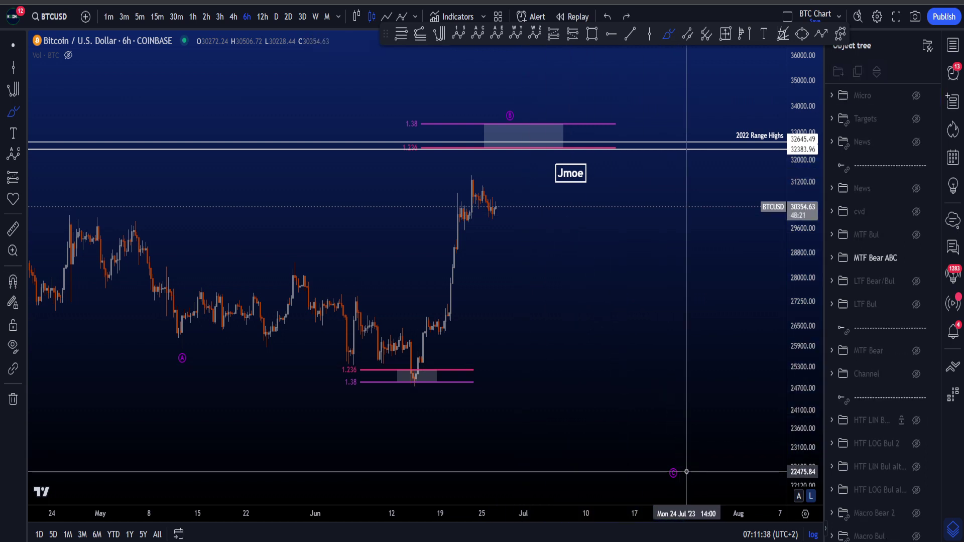
{"action": "mouse_move", "coordinate": [452, 386]}
{"action": "left_mouse_down"}
{"action": "mouse_move", "coordinate": [371, 385]}
{"action": "mouse_move", "coordinate": [420, 387]}
{"action": "left_mouse_up"}
{"action": "key", "text": "ctrl+z"}
{"action": "mouse_move", "coordinate": [676, 456]}
{"action": "left_mouse_down"}
{"action": "mouse_move", "coordinate": [684, 491]}
{"action": "mouse_move", "coordinate": [670, 456]}
{"action": "left_mouse_up"}
{"action": "key", "text": "ctrl+z"}
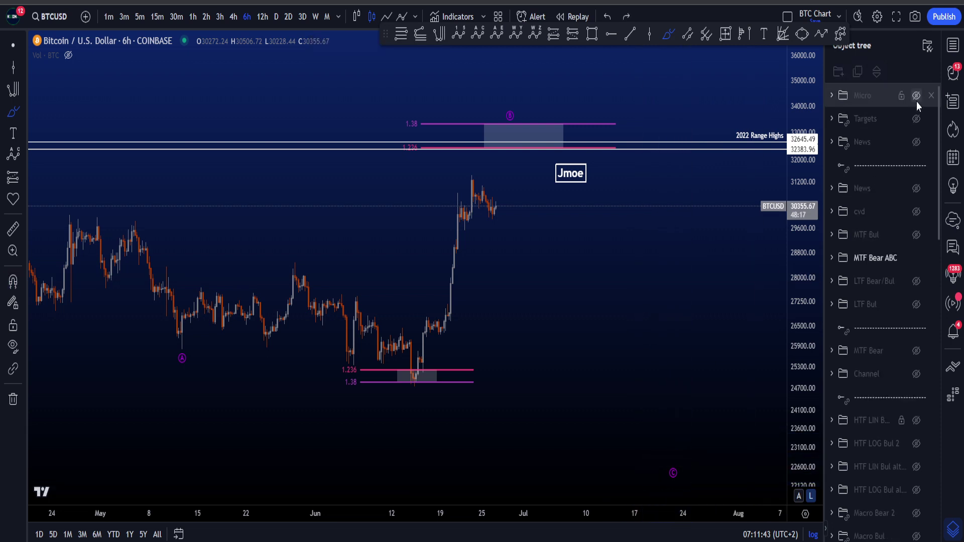
Show the Targets group, mark the zone around C with the Brush, undo the mark, and hide the group again.
{"action": "left_click", "coordinate": [917, 119]}
{"action": "left_click_drag", "start_coordinate": [798, 186], "coordinate": [798, 269]}
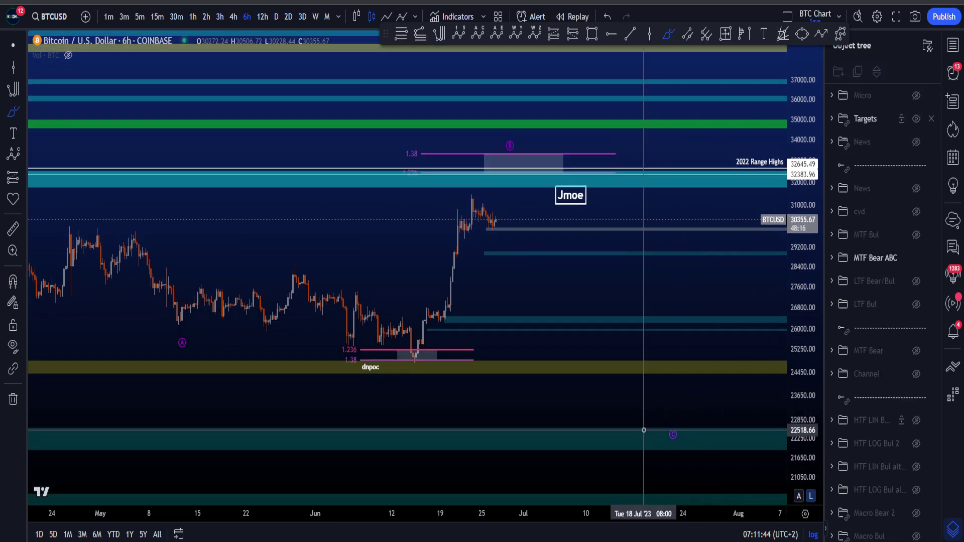
{"action": "left_click_drag", "start_coordinate": [648, 422], "coordinate": [625, 422]}
{"action": "key", "text": "ctrl+z"}
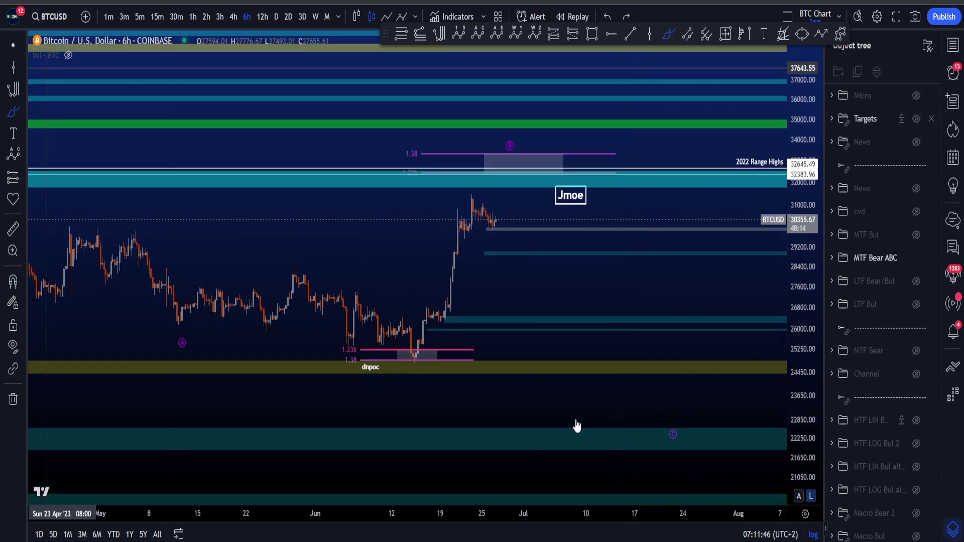
{"action": "key", "text": "Escape"}
{"action": "left_click", "coordinate": [692, 455]}
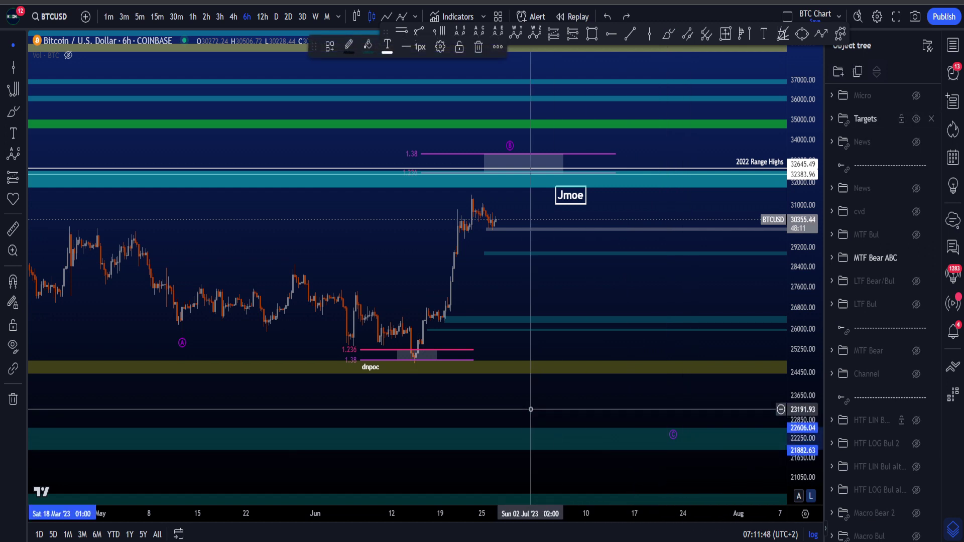
{"action": "left_click", "coordinate": [916, 120]}
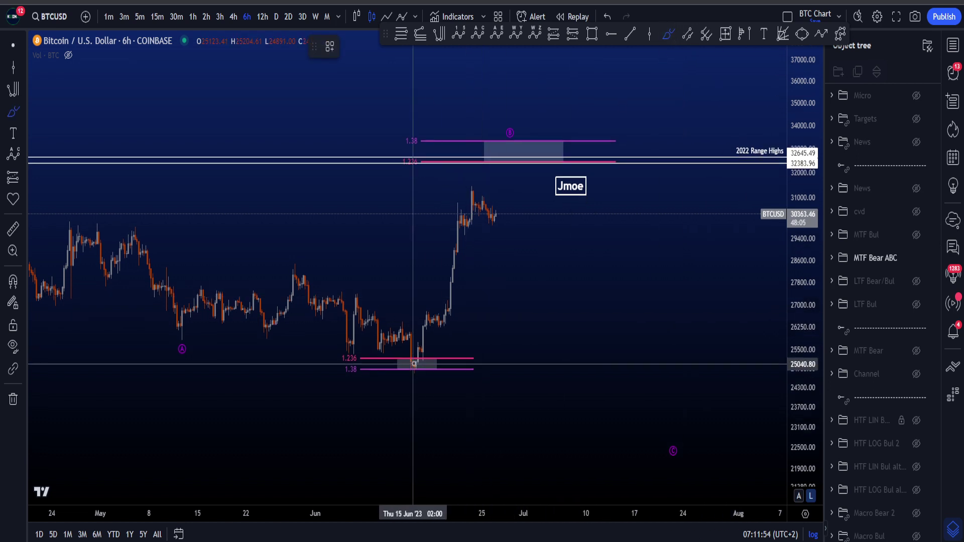
Sketch the rally from the June low up through the B target box, retrace its beginning, and undo both Brush strokes.
{"action": "left_click_drag", "start_coordinate": [416, 360], "coordinate": [536, 74]}
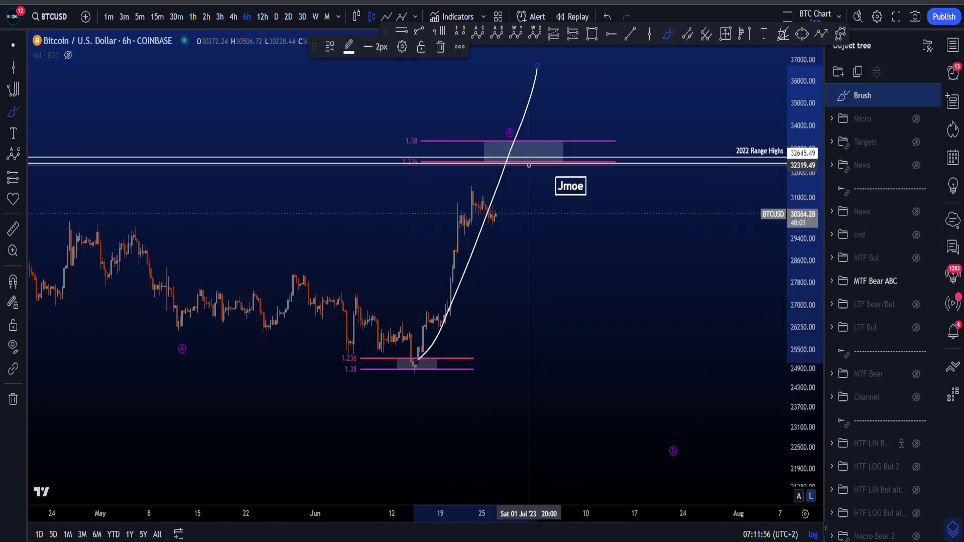
{"action": "key", "text": "ctrl+z"}
{"action": "mouse_move", "coordinate": [416, 366]}
{"action": "left_mouse_down"}
{"action": "mouse_move", "coordinate": [494, 143]}
{"action": "mouse_move", "coordinate": [444, 319]}
{"action": "left_mouse_up"}
{"action": "key", "text": "ctrl+z"}
Sketch declines from the B target box and the current price, circle the June low, and undo each Brush stroke.
{"action": "mouse_move", "coordinate": [497, 163]}
{"action": "left_mouse_down"}
{"action": "mouse_move", "coordinate": [502, 157]}
{"action": "mouse_move", "coordinate": [558, 211]}
{"action": "mouse_move", "coordinate": [613, 355]}
{"action": "left_mouse_up"}
{"action": "key", "text": "ctrl+z"}
{"action": "mouse_move", "coordinate": [502, 233]}
{"action": "left_mouse_down"}
{"action": "mouse_move", "coordinate": [471, 262]}
{"action": "mouse_move", "coordinate": [562, 422]}
{"action": "left_mouse_up"}
{"action": "key", "text": "ctrl+z"}
{"action": "mouse_move", "coordinate": [425, 375]}
{"action": "left_mouse_down"}
{"action": "mouse_move", "coordinate": [450, 379]}
{"action": "mouse_move", "coordinate": [397, 370]}
{"action": "mouse_move", "coordinate": [414, 375]}
{"action": "left_mouse_up"}
{"action": "key", "text": "ctrl+z"}
Circle C and sketch a rise from it, draw a long path across the whole chart, and undo both Brush strokes.
{"action": "mouse_move", "coordinate": [673, 439]}
{"action": "left_mouse_down"}
{"action": "mouse_move", "coordinate": [684, 455]}
{"action": "mouse_move", "coordinate": [746, 345]}
{"action": "mouse_move", "coordinate": [767, 102]}
{"action": "left_mouse_up"}
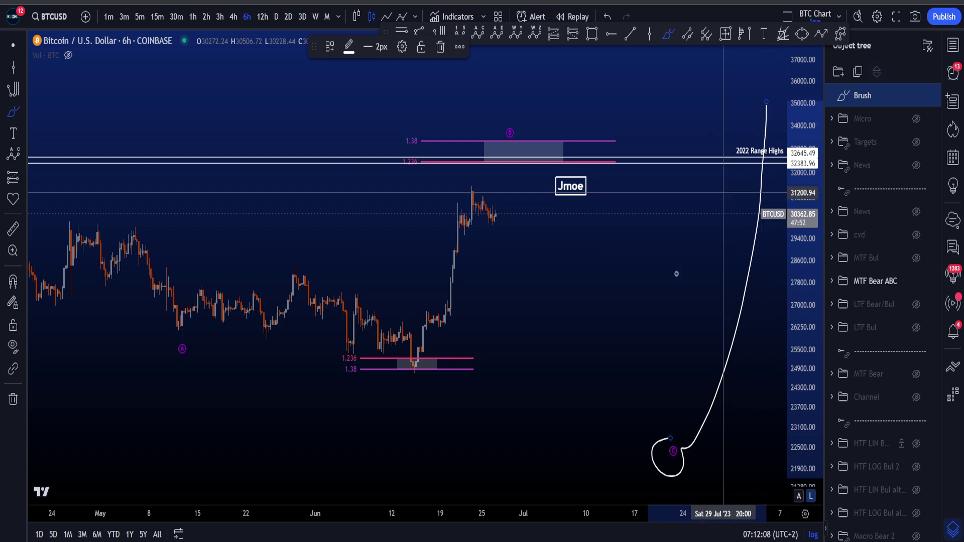
{"action": "key", "text": "ctrl+z"}
{"action": "mouse_move", "coordinate": [64, 216]}
{"action": "left_mouse_down"}
{"action": "mouse_move", "coordinate": [173, 335]}
{"action": "mouse_move", "coordinate": [517, 135]}
{"action": "mouse_move", "coordinate": [695, 466]}
{"action": "mouse_move", "coordinate": [774, 76]}
{"action": "left_mouse_up"}
{"action": "key", "text": "ctrl+z"}
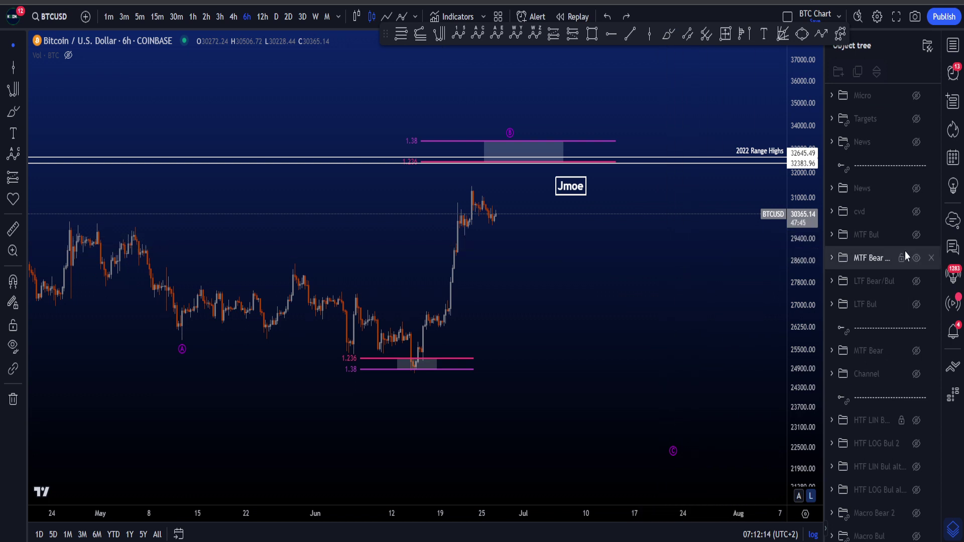
Hide the MTF Bear ABC drawings and show the MTF Bul wave count instead.
{"action": "left_click", "coordinate": [916, 257]}
{"action": "left_click", "coordinate": [917, 234]}
{"action": "left_click_drag", "start_coordinate": [670, 255], "coordinate": [660, 277]}
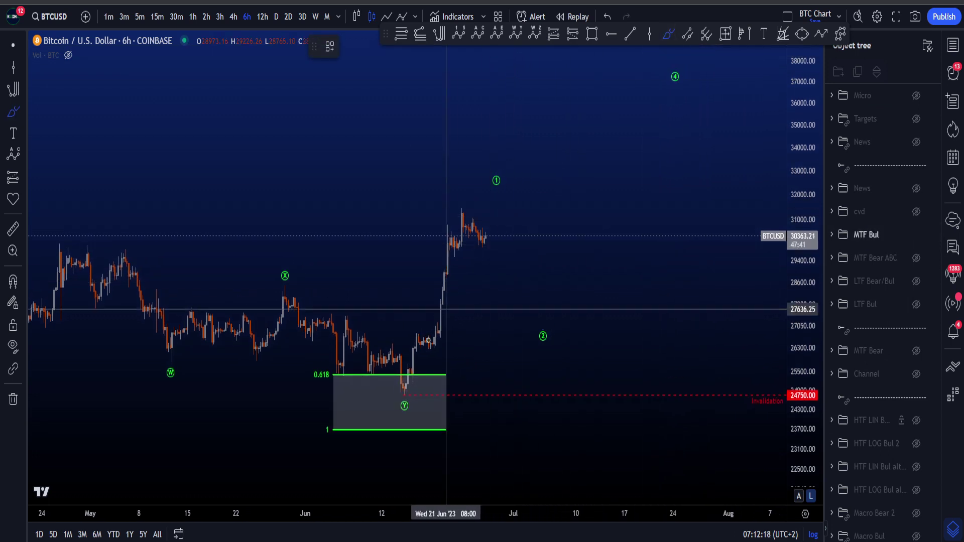
Mark the June rally and circle the wave 1 label with the Brush, undoing each stroke.
{"action": "left_click_drag", "start_coordinate": [445, 317], "coordinate": [431, 355]}
{"action": "key", "text": "ctrl+z"}
{"action": "mouse_move", "coordinate": [507, 161]}
{"action": "left_mouse_down"}
{"action": "mouse_move", "coordinate": [517, 172]}
{"action": "mouse_move", "coordinate": [500, 158]}
{"action": "left_mouse_up"}
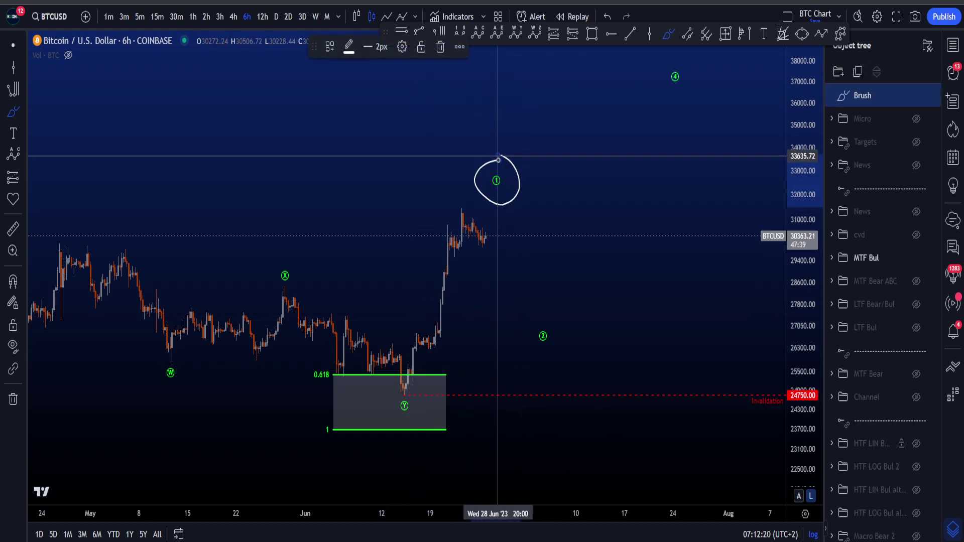
{"action": "key", "text": "ctrl+z"}
Circle the wave 2 label, sketch declines from wave 1 toward wave 2 and below the 24750 invalidation line, and undo each Brush stroke.
{"action": "mouse_move", "coordinate": [546, 316]}
{"action": "left_mouse_down"}
{"action": "mouse_move", "coordinate": [522, 350]}
{"action": "mouse_move", "coordinate": [530, 319]}
{"action": "left_mouse_up"}
{"action": "key", "text": "ctrl+z"}
{"action": "mouse_move", "coordinate": [491, 195]}
{"action": "left_mouse_down"}
{"action": "mouse_move", "coordinate": [495, 236]}
{"action": "mouse_move", "coordinate": [560, 276]}
{"action": "mouse_move", "coordinate": [566, 327]}
{"action": "left_mouse_up"}
{"action": "key", "text": "ctrl+z"}
{"action": "left_click_drag", "start_coordinate": [507, 200], "coordinate": [595, 410]}
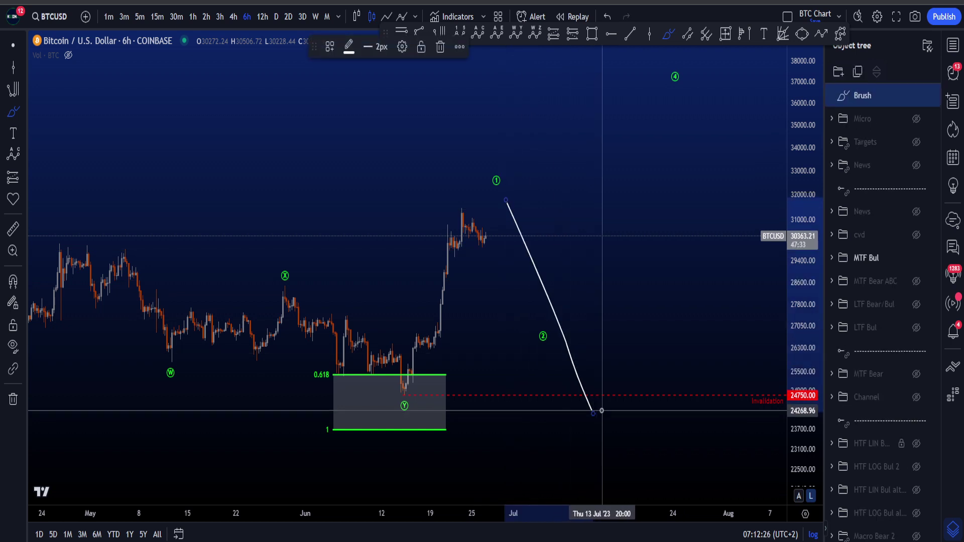
{"action": "key", "text": "ctrl+z"}
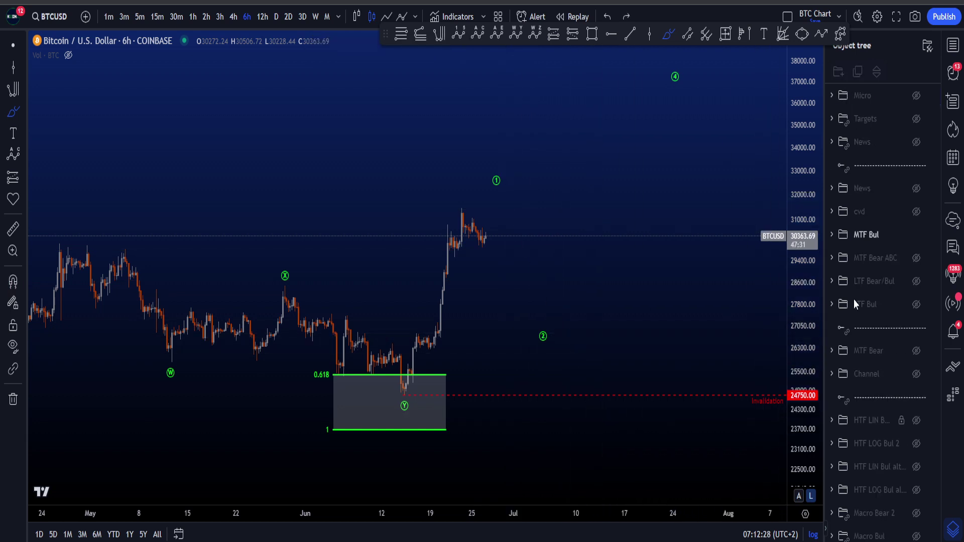
Switch back from MTF Bul to the MTF Bear ABC drawings and sketch a decline with a mid-way bounce from the B target box toward C.
{"action": "left_click", "coordinate": [916, 236]}
{"action": "left_click", "coordinate": [916, 257]}
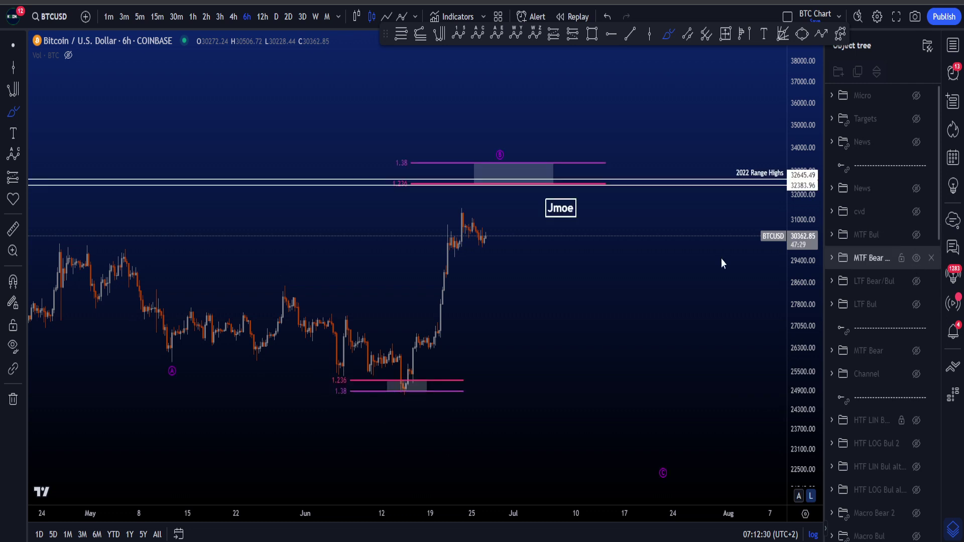
{"action": "left_click_drag", "start_coordinate": [522, 173], "coordinate": [521, 180]}
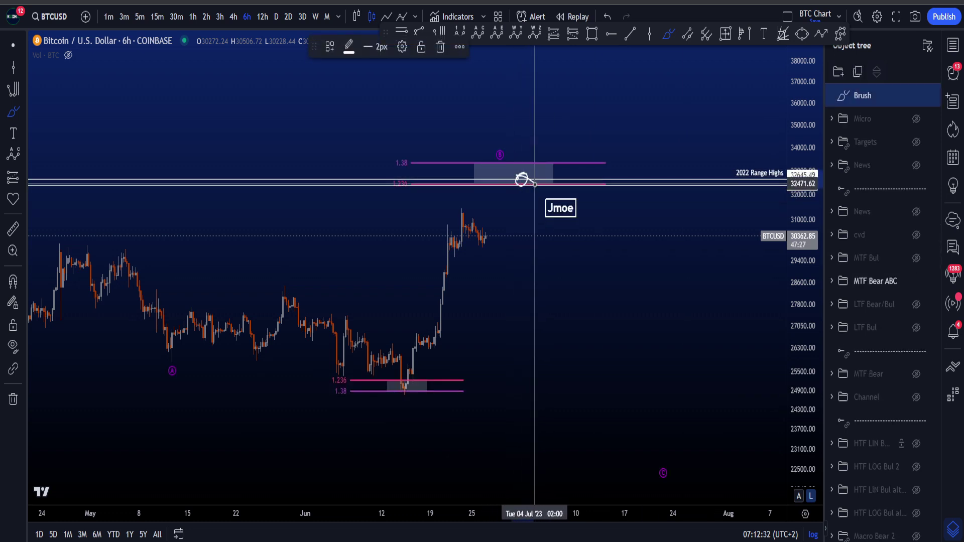
{"action": "left_click_drag", "start_coordinate": [552, 225], "coordinate": [609, 447]}
{"action": "key", "text": "ctrl+z"}
{"action": "mouse_move", "coordinate": [504, 190]}
{"action": "left_mouse_down"}
{"action": "mouse_move", "coordinate": [555, 258]}
{"action": "mouse_move", "coordinate": [626, 413]}
{"action": "left_mouse_up"}
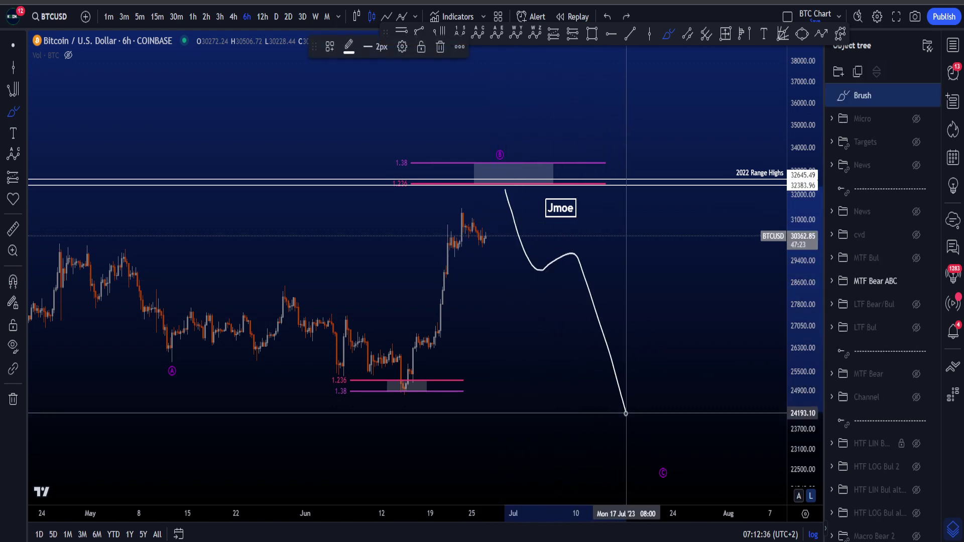
Undo the decline sketch and show the MTF Bul wave count instead of the MTF Bear ABC drawings.
{"action": "key", "text": "ctrl+z"}
{"action": "left_click", "coordinate": [916, 258]}
{"action": "left_click", "coordinate": [916, 234]}
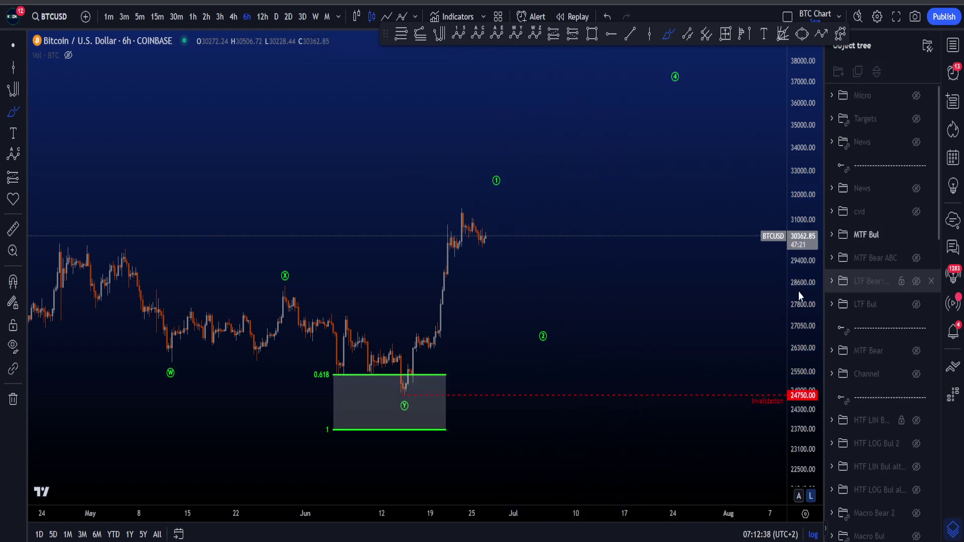
Circle the wave 2 label and sketch the pullback from wave 1 to 2 and the rally toward 4, undoing the Brush strokes.
{"action": "mouse_move", "coordinate": [555, 318]}
{"action": "left_mouse_down"}
{"action": "mouse_move", "coordinate": [538, 341]}
{"action": "mouse_move", "coordinate": [536, 316]}
{"action": "left_mouse_up"}
{"action": "key", "text": "ctrl+z"}
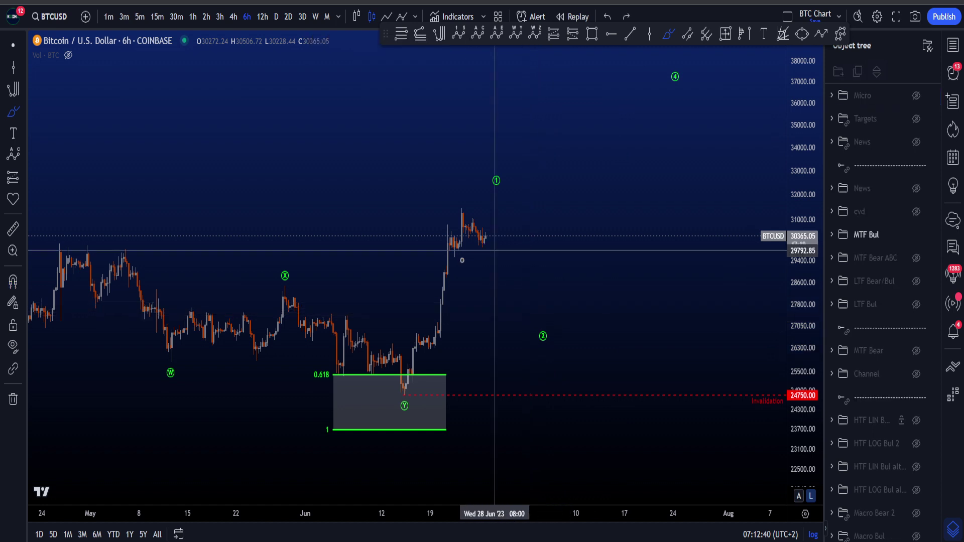
{"action": "mouse_move", "coordinate": [484, 200]}
{"action": "left_mouse_down"}
{"action": "mouse_move", "coordinate": [510, 233]}
{"action": "mouse_move", "coordinate": [535, 225]}
{"action": "mouse_move", "coordinate": [561, 312]}
{"action": "mouse_move", "coordinate": [615, 239]}
{"action": "left_mouse_up"}
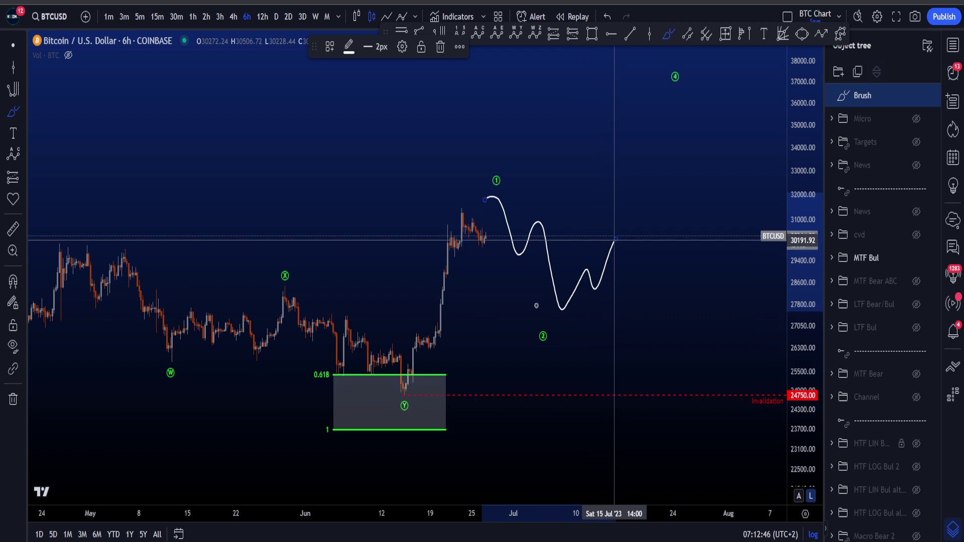
{"action": "mouse_move", "coordinate": [402, 388]}
{"action": "left_mouse_down"}
{"action": "mouse_move", "coordinate": [515, 216]}
{"action": "mouse_move", "coordinate": [571, 314]}
{"action": "left_mouse_up"}
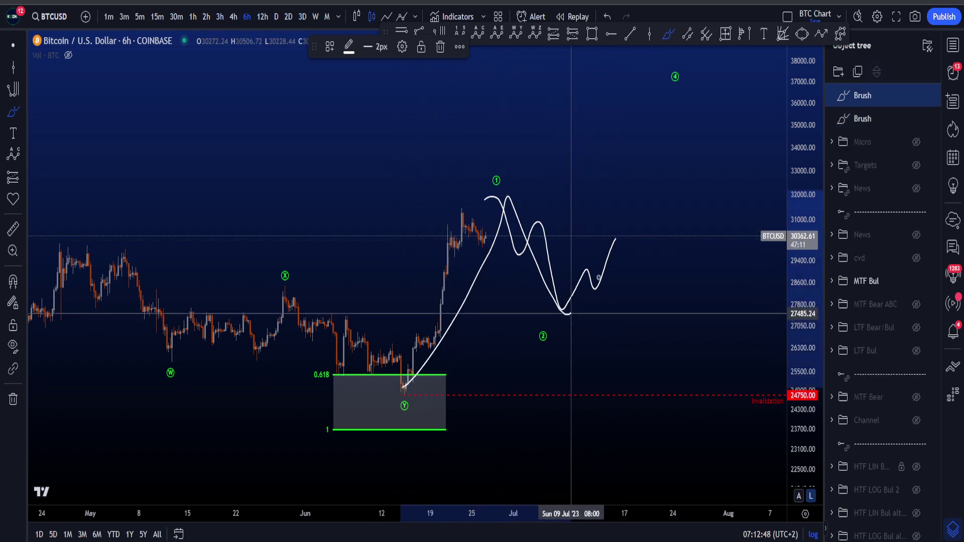
{"action": "left_click_drag", "start_coordinate": [598, 277], "coordinate": [675, 80]}
{"action": "key", "text": "ctrl+z"}
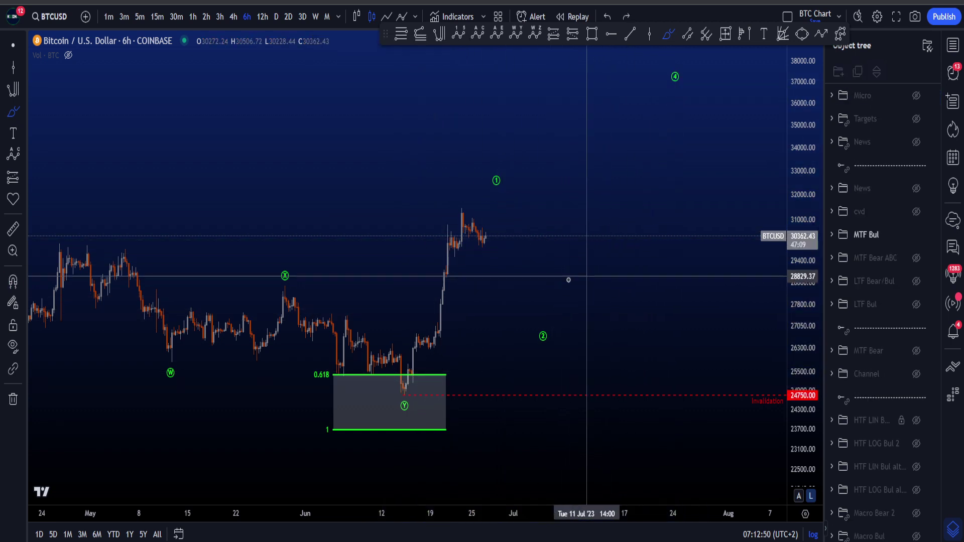
Sketch two rising Brush strokes, one from wave 2 toward wave 4 and one below it, and undo both.
{"action": "mouse_move", "coordinate": [562, 295]}
{"action": "left_mouse_down"}
{"action": "mouse_move", "coordinate": [594, 260]}
{"action": "mouse_move", "coordinate": [683, 86]}
{"action": "left_mouse_up"}
{"action": "mouse_move", "coordinate": [562, 462]}
{"action": "left_mouse_down"}
{"action": "mouse_move", "coordinate": [598, 437]}
{"action": "mouse_move", "coordinate": [685, 269]}
{"action": "left_mouse_up"}
{"action": "key", "text": "ctrl+z"}
Switch from MTF Bul back to MTF Bear ABC, sketch a decline from B toward C with the Brush and undo it.
{"action": "key", "text": "ctrl+z"}
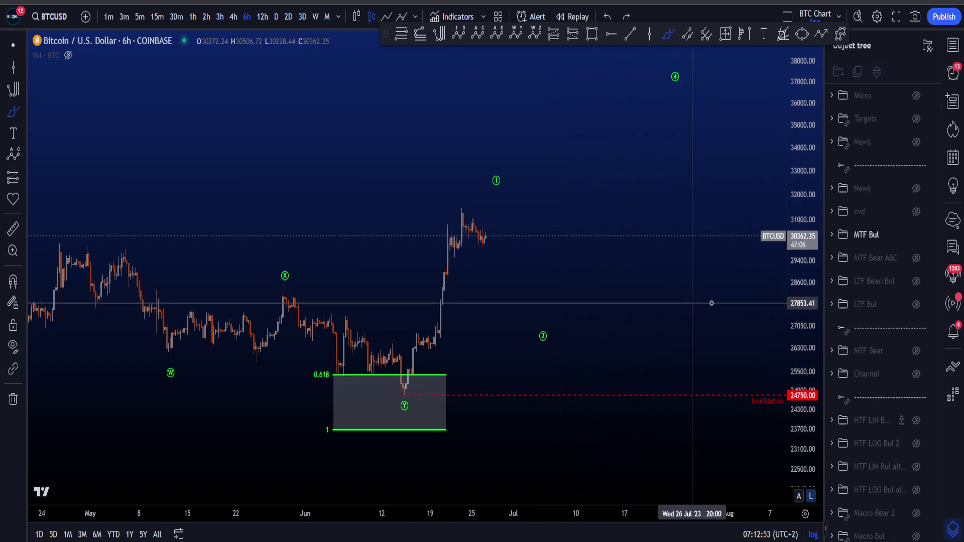
{"action": "left_click", "coordinate": [917, 234]}
{"action": "left_click", "coordinate": [916, 258]}
{"action": "mouse_move", "coordinate": [501, 166]}
{"action": "left_mouse_down"}
{"action": "mouse_move", "coordinate": [517, 236]}
{"action": "mouse_move", "coordinate": [538, 231]}
{"action": "mouse_move", "coordinate": [636, 419]}
{"action": "mouse_move", "coordinate": [662, 444]}
{"action": "left_mouse_up"}
{"action": "key", "text": "ctrl+z"}
{"action": "key", "text": "ctrl+z"}
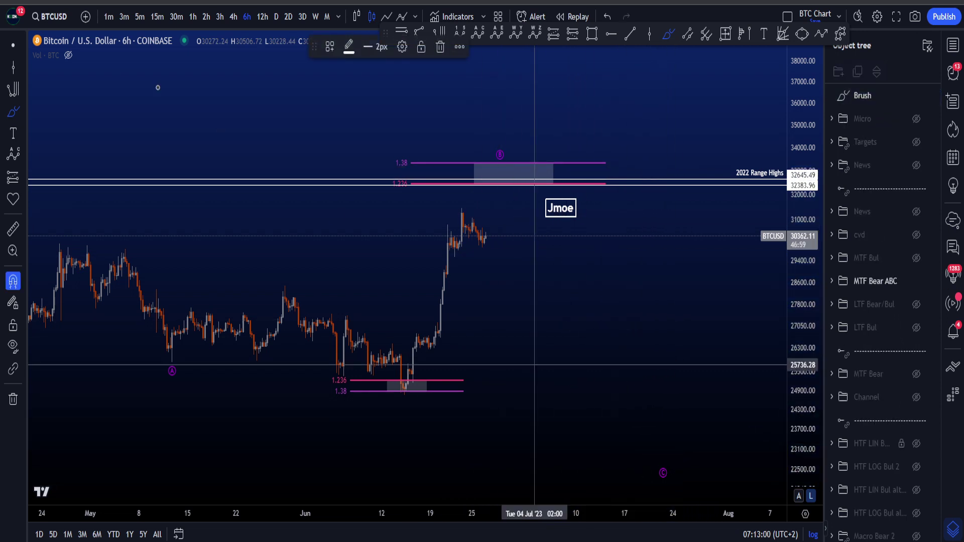
Switch from MTF Bear ABC to MTF Bul and back again to compare the two wave counts.
{"action": "left_click", "coordinate": [13, 48]}
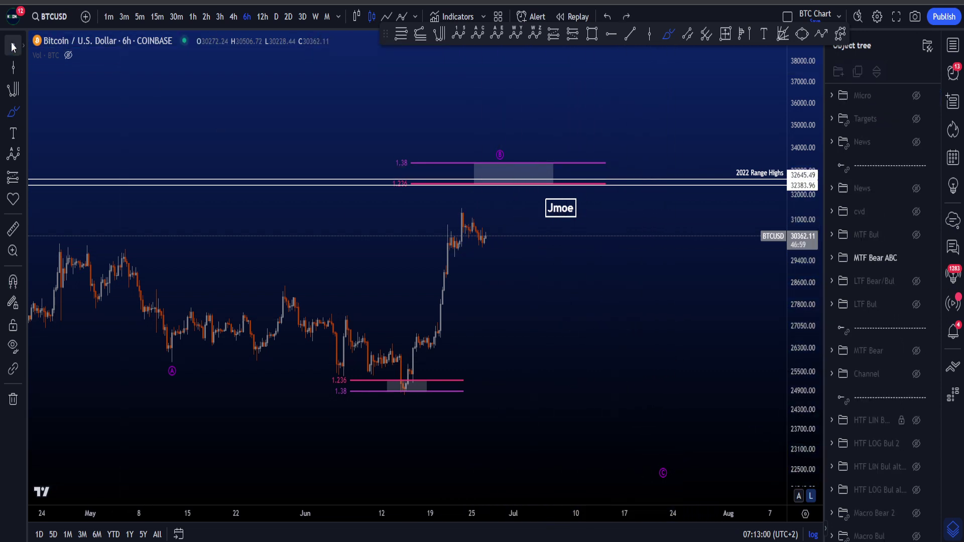
{"action": "left_click", "coordinate": [917, 257]}
{"action": "left_click", "coordinate": [917, 235]}
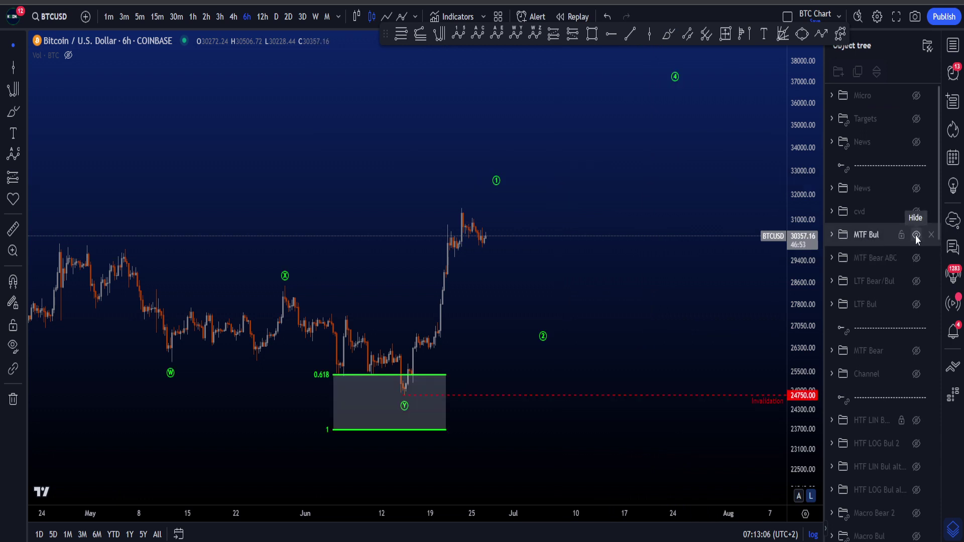
{"action": "left_click", "coordinate": [916, 235]}
{"action": "left_click", "coordinate": [916, 257]}
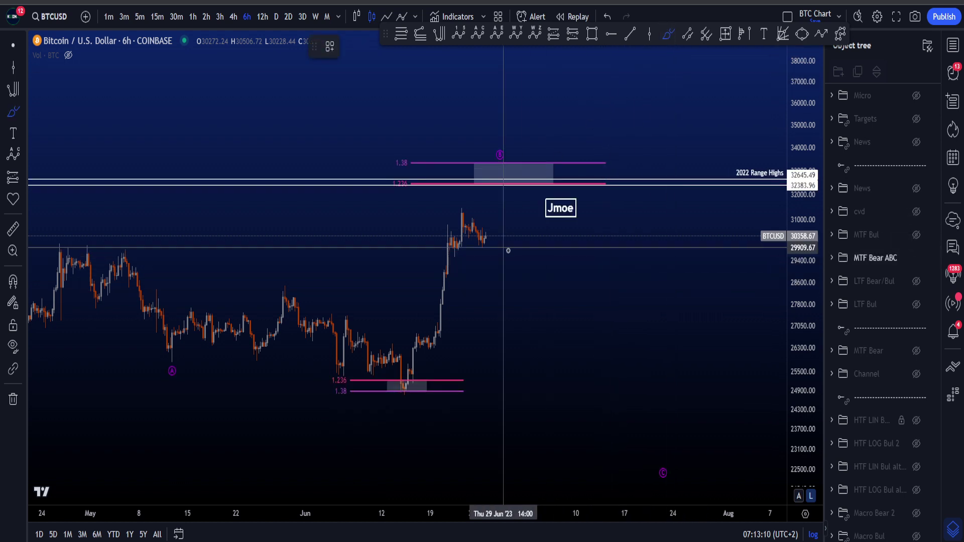
Sketch a peak in the B target box falling toward C, and a rally from C above the 2022 Range Highs, undoing each stroke.
{"action": "mouse_move", "coordinate": [473, 218]}
{"action": "left_mouse_down"}
{"action": "mouse_move", "coordinate": [502, 176]}
{"action": "mouse_move", "coordinate": [529, 221]}
{"action": "mouse_move", "coordinate": [569, 358]}
{"action": "left_mouse_up"}
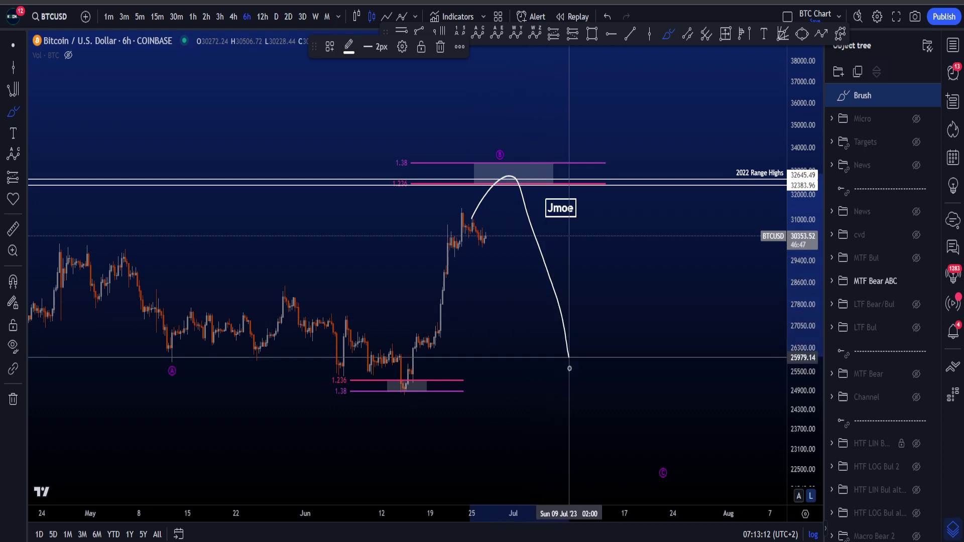
{"action": "key", "text": "ctrl+z"}
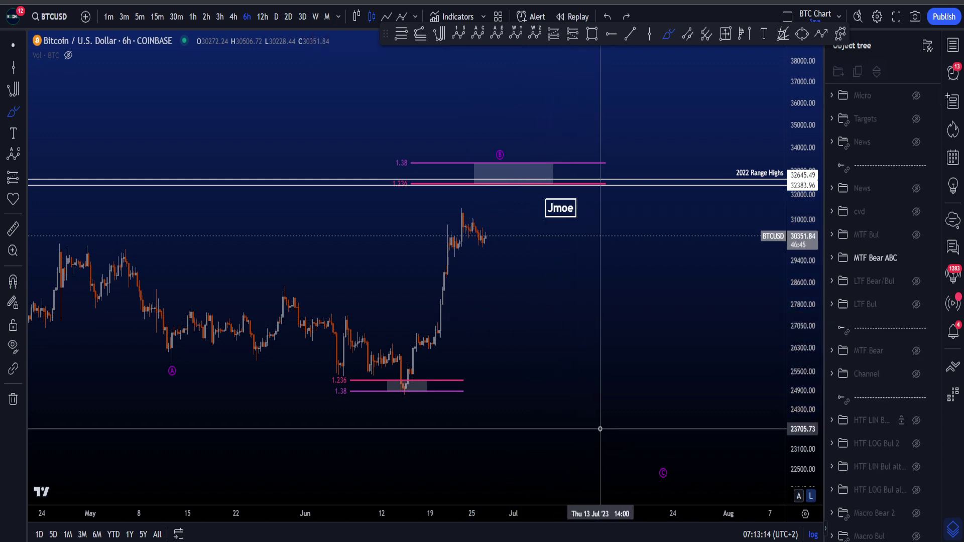
{"action": "mouse_move", "coordinate": [601, 458]}
{"action": "left_mouse_down"}
{"action": "mouse_move", "coordinate": [743, 161]}
{"action": "mouse_move", "coordinate": [760, 151]}
{"action": "left_mouse_up"}
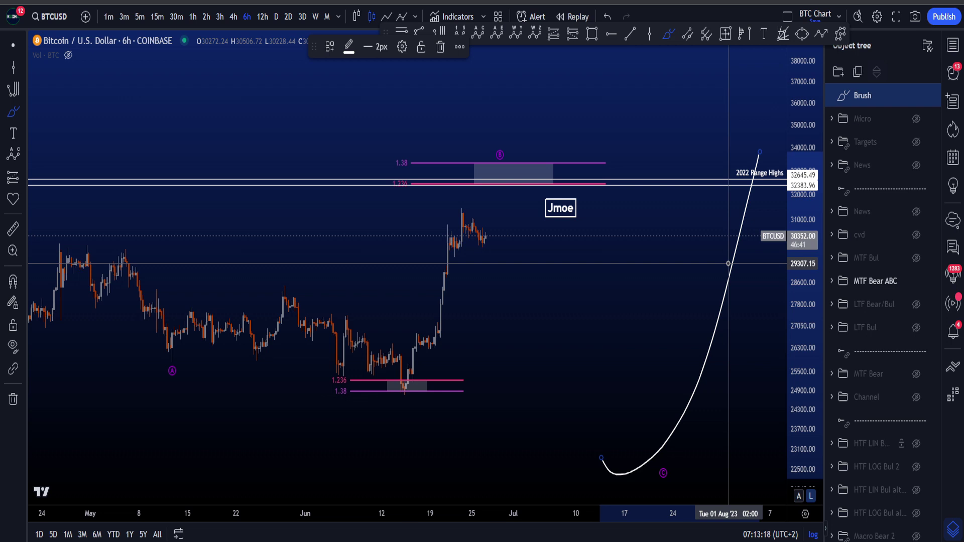
{"action": "key", "text": "ctrl+z"}
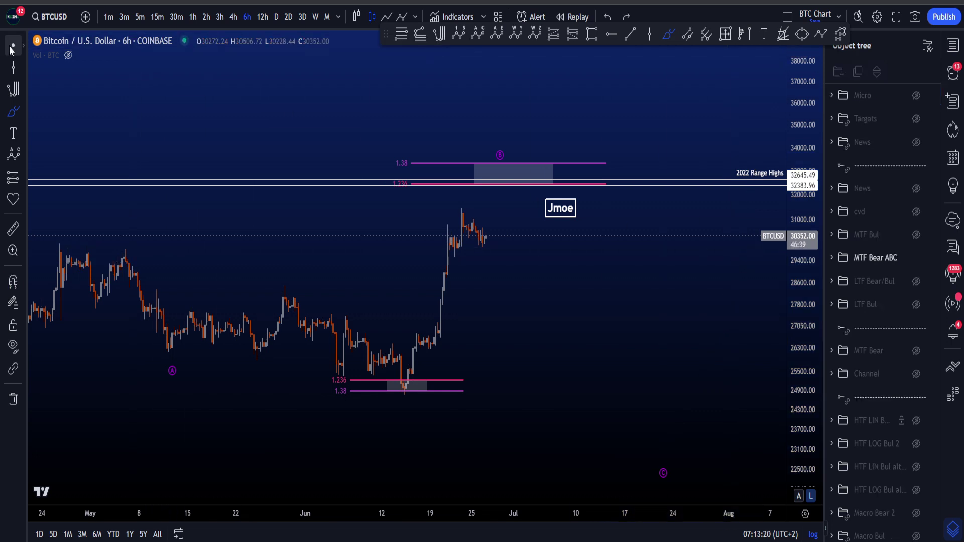
Sketch two rises from the latest candles into the B target box with the Brush, undoing each one.
{"action": "mouse_move", "coordinate": [583, 353]}
{"action": "left_mouse_down"}
{"action": "mouse_move", "coordinate": [566, 352]}
{"action": "mouse_move", "coordinate": [598, 331]}
{"action": "mouse_move", "coordinate": [585, 341]}
{"action": "left_mouse_up"}
{"action": "scroll", "coordinate": [571, 352], "scroll_direction": "down", "scroll_amount": 2}
{"action": "left_click", "coordinate": [666, 35]}
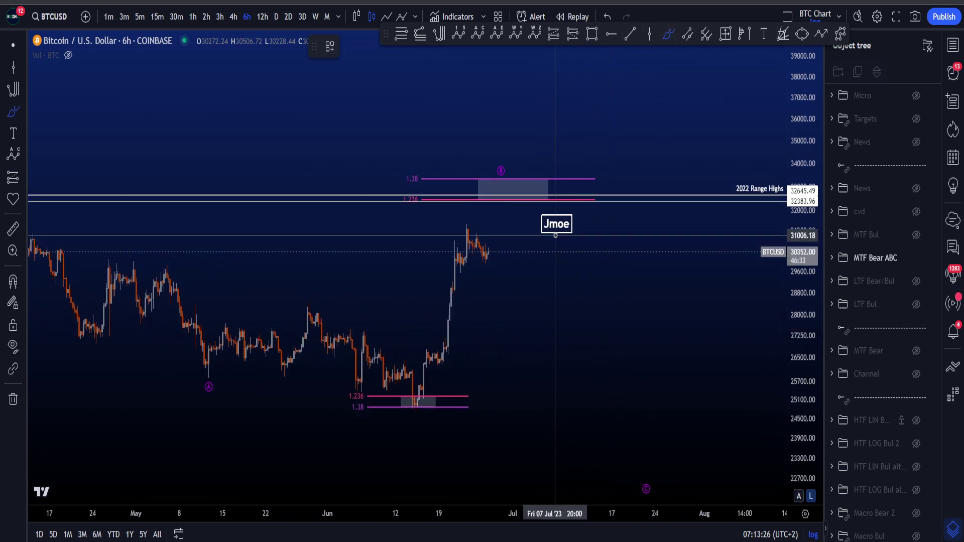
{"action": "mouse_move", "coordinate": [481, 246]}
{"action": "left_mouse_down"}
{"action": "mouse_move", "coordinate": [500, 254]}
{"action": "mouse_move", "coordinate": [532, 205]}
{"action": "left_mouse_up"}
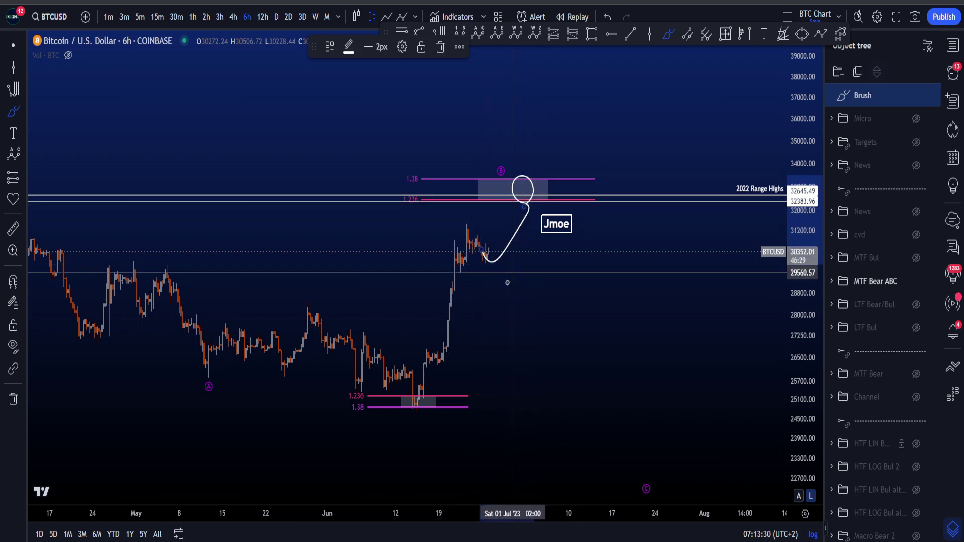
{"action": "key", "text": "ctrl+z"}
{"action": "mouse_move", "coordinate": [485, 273]}
{"action": "left_mouse_down"}
{"action": "mouse_move", "coordinate": [511, 314]}
{"action": "mouse_move", "coordinate": [556, 185]}
{"action": "left_mouse_up"}
{"action": "key", "text": "ctrl+z"}
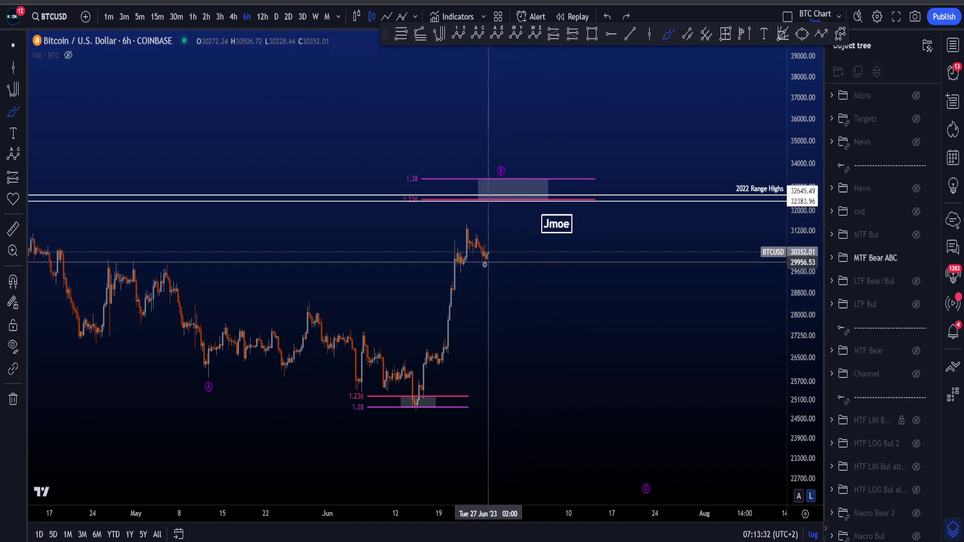
Sketch a rise with a circled top in the B target box and two declines from it toward C, undoing the strokes.
{"action": "left_click_drag", "start_coordinate": [486, 272], "coordinate": [535, 194]}
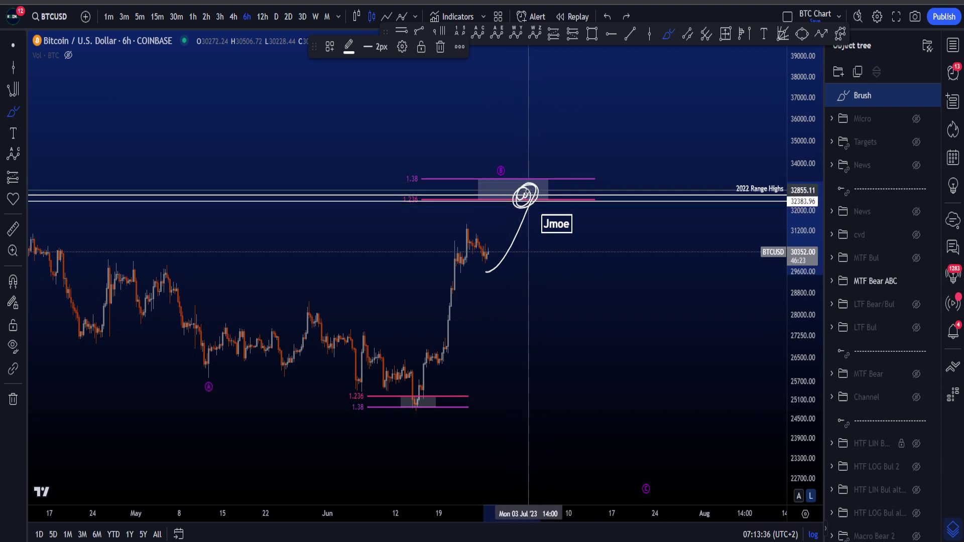
{"action": "left_click_drag", "start_coordinate": [528, 201], "coordinate": [603, 332]}
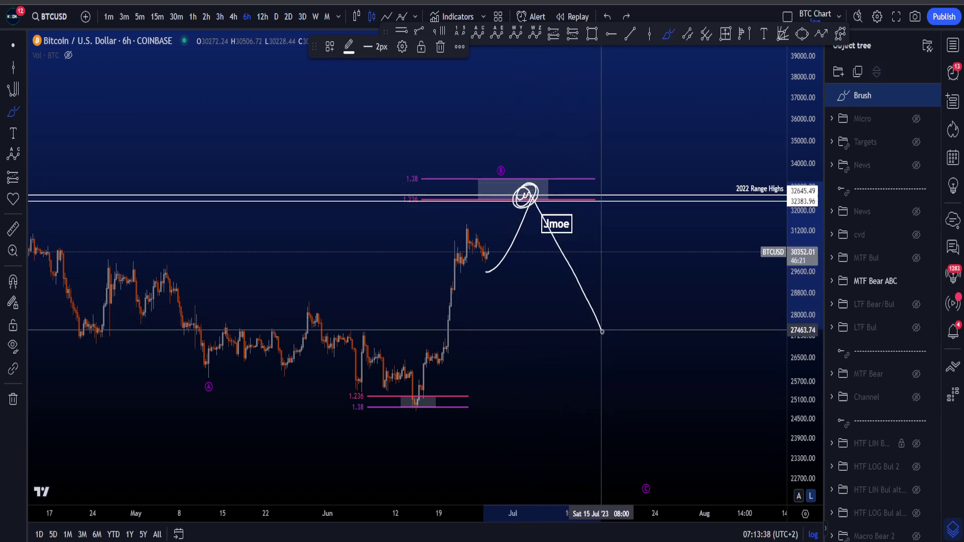
{"action": "key", "text": "ctrl+z"}
{"action": "mouse_move", "coordinate": [524, 191]}
{"action": "left_mouse_down"}
{"action": "mouse_move", "coordinate": [538, 246]}
{"action": "mouse_move", "coordinate": [579, 270]}
{"action": "mouse_move", "coordinate": [592, 308]}
{"action": "left_mouse_up"}
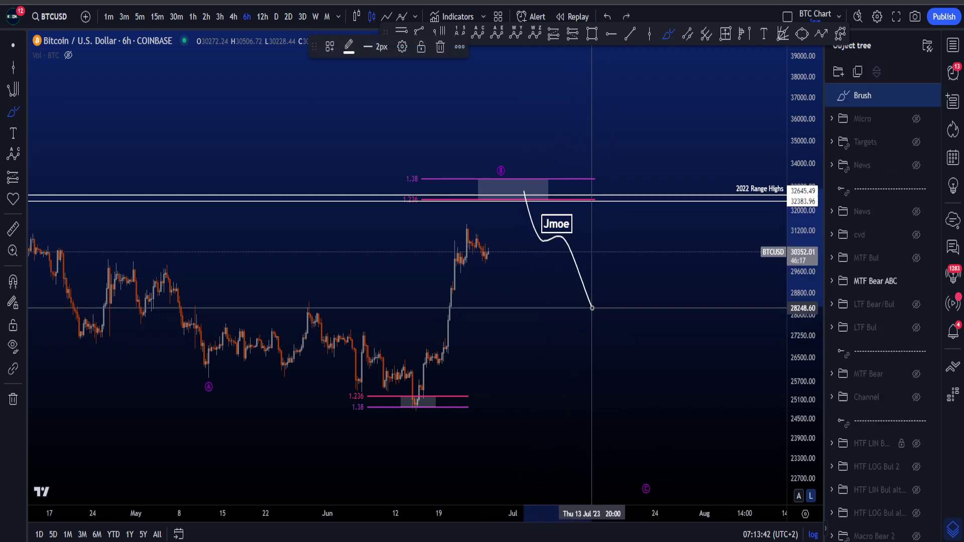
{"action": "key", "text": "ctrl+z"}
Mark the area just above the C label, sketch a rally from the mid-June low, and undo both Brush strokes.
{"action": "mouse_move", "coordinate": [655, 456]}
{"action": "left_mouse_down"}
{"action": "mouse_move", "coordinate": [631, 469]}
{"action": "mouse_move", "coordinate": [647, 455]}
{"action": "left_mouse_up"}
{"action": "key", "text": "ctrl+z"}
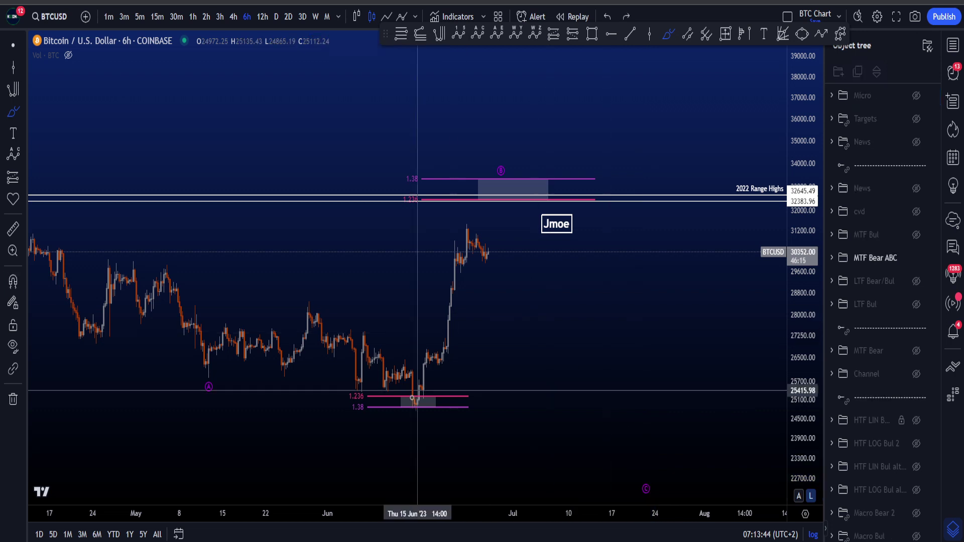
{"action": "mouse_move", "coordinate": [417, 400]}
{"action": "left_mouse_down"}
{"action": "mouse_move", "coordinate": [507, 193]}
{"action": "mouse_move", "coordinate": [700, 76]}
{"action": "left_mouse_up"}
{"action": "key", "text": "ctrl+z"}
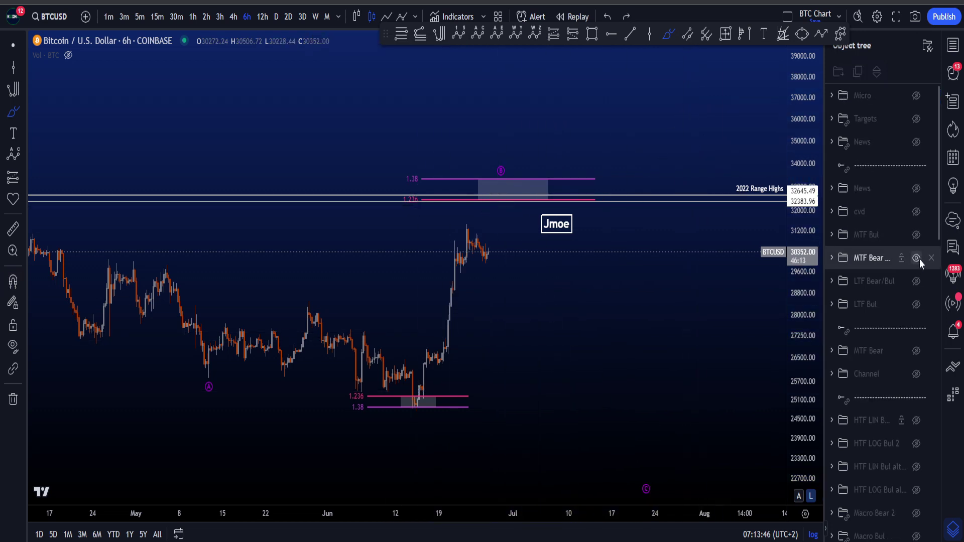
Show the cvd drawings instead of MTF Bear ABC and set the chart to an auto-scaled 30-minute timeframe.
{"action": "left_click", "coordinate": [916, 258]}
{"action": "left_click", "coordinate": [916, 211]}
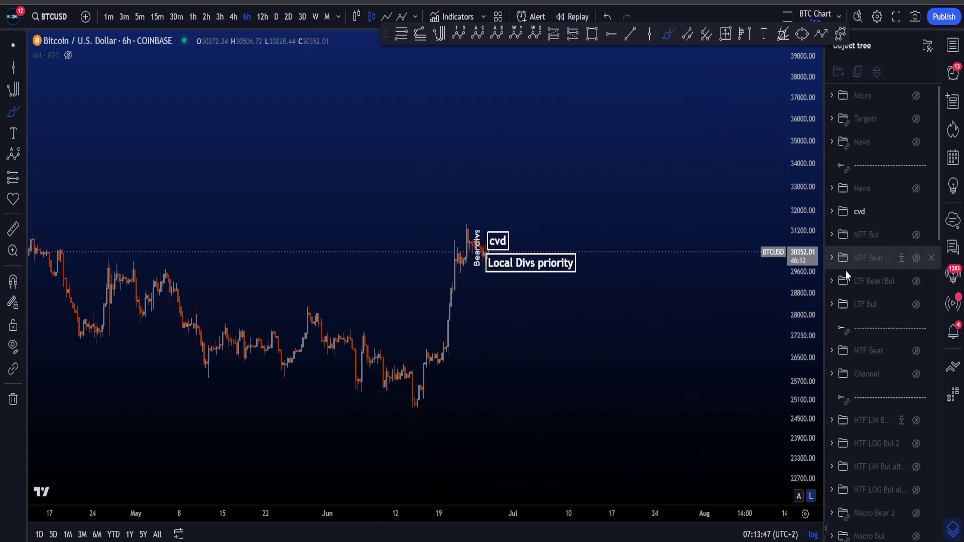
{"action": "left_click", "coordinate": [186, 18]}
{"action": "left_click", "coordinate": [799, 496]}
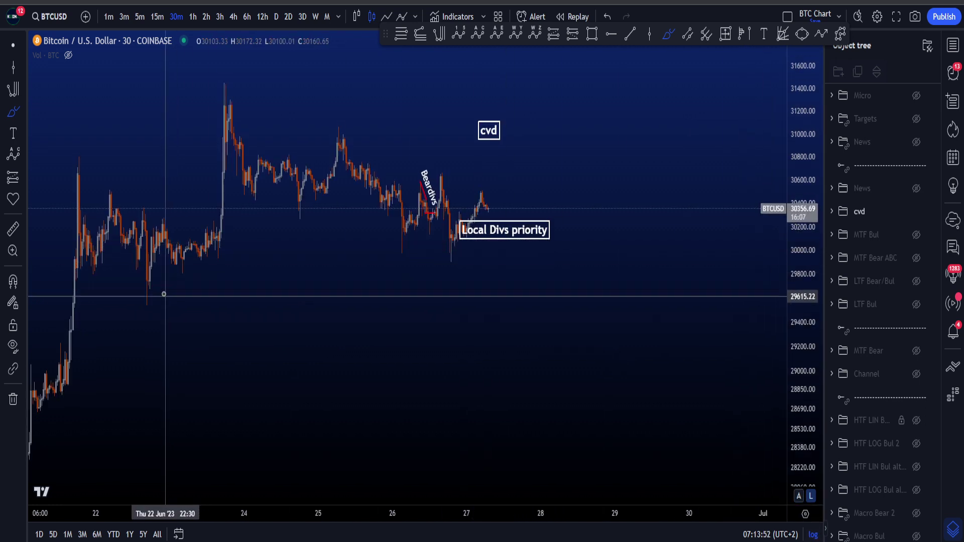
Delete the Beardivs label and its red line near the 26 June candles.
{"action": "left_click_drag", "start_coordinate": [444, 349], "coordinate": [473, 374]}
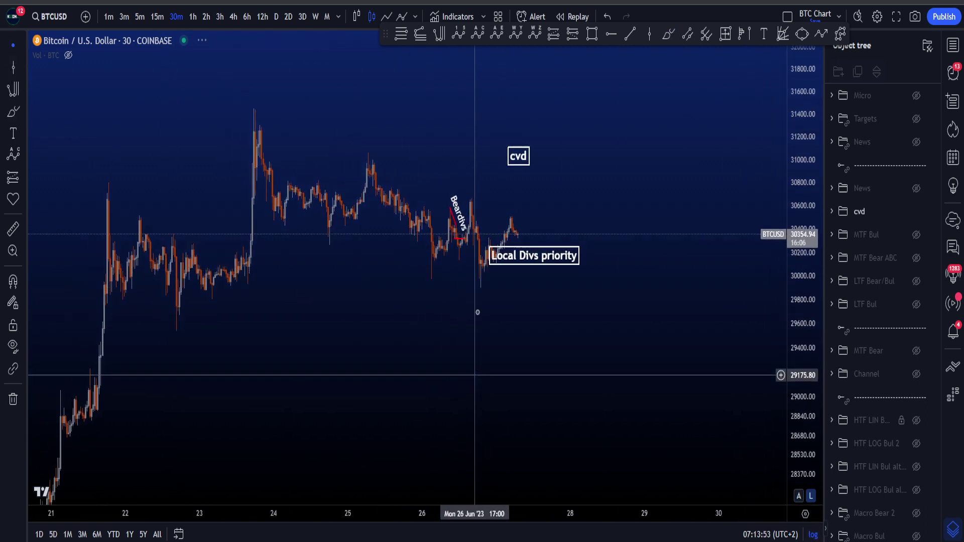
{"action": "left_click", "coordinate": [461, 221]}
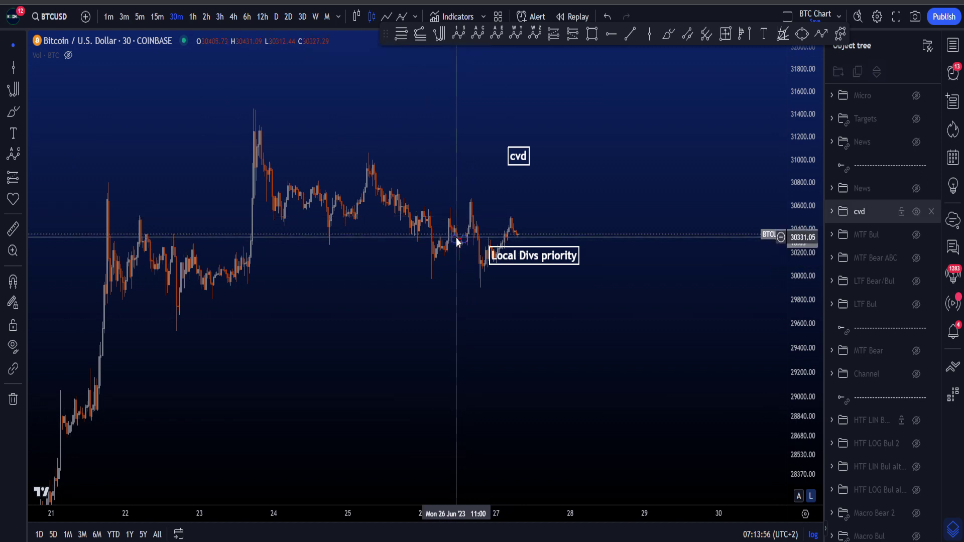
{"action": "key", "text": "Delete"}
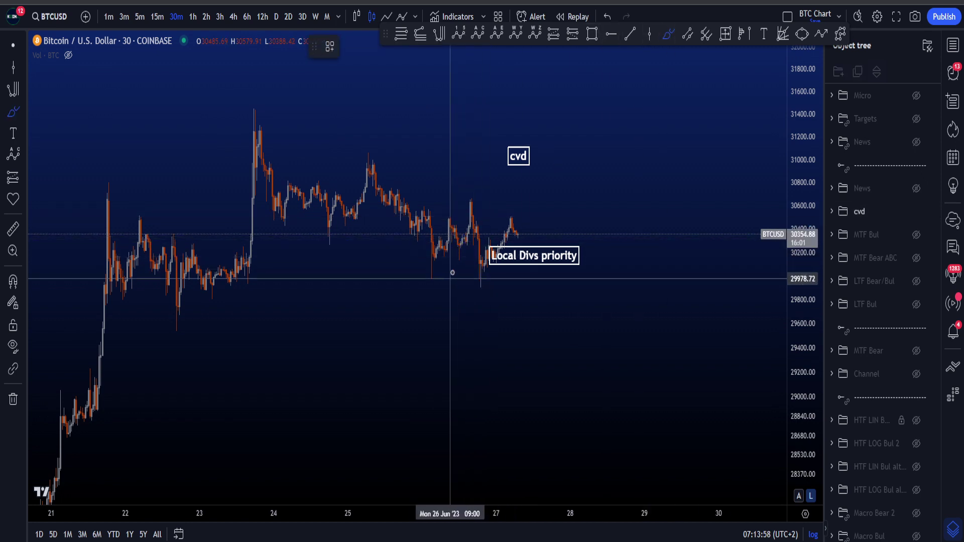
Mark the 26 June lows with an arrow and the following high with the Brush, undoing each stroke.
{"action": "left_click_drag", "start_coordinate": [405, 279], "coordinate": [457, 254]}
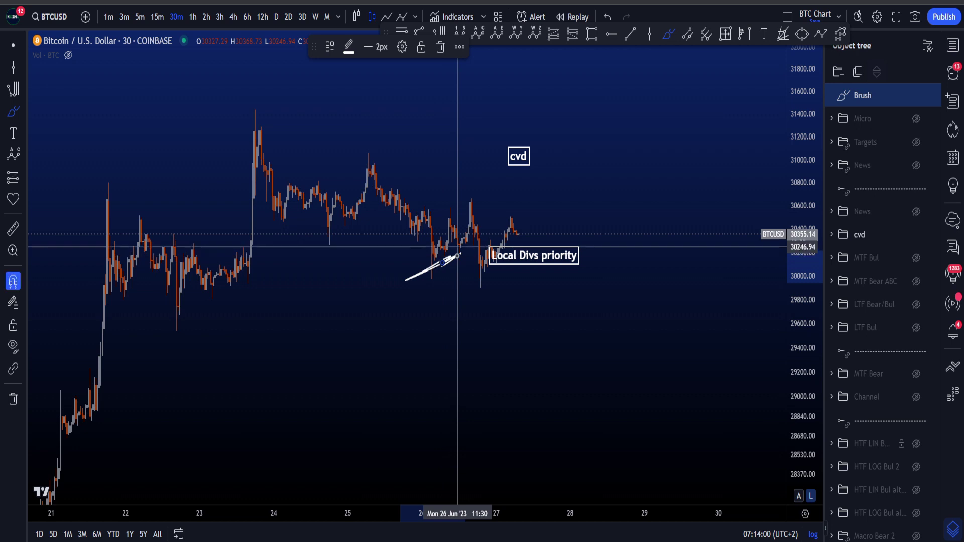
{"action": "key", "text": "ctrl+z"}
{"action": "mouse_move", "coordinate": [474, 191]}
{"action": "left_mouse_down"}
{"action": "mouse_move", "coordinate": [449, 207]}
{"action": "mouse_move", "coordinate": [475, 194]}
{"action": "left_mouse_up"}
{"action": "key", "text": "ctrl+z"}
Sketch rising lines between the 22 and 26 June lows and a falling line below them, undoing each Brush stroke.
{"action": "key", "text": "ctrl+z"}
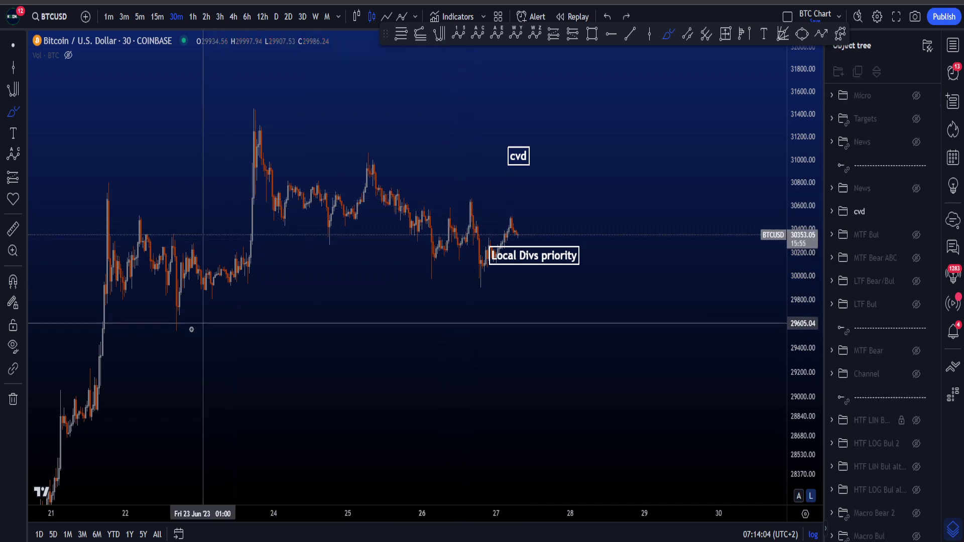
{"action": "mouse_move", "coordinate": [180, 329]}
{"action": "left_mouse_down"}
{"action": "mouse_move", "coordinate": [445, 296]}
{"action": "mouse_move", "coordinate": [180, 329]}
{"action": "mouse_move", "coordinate": [491, 273]}
{"action": "left_mouse_up"}
{"action": "key", "text": "ctrl+z"}
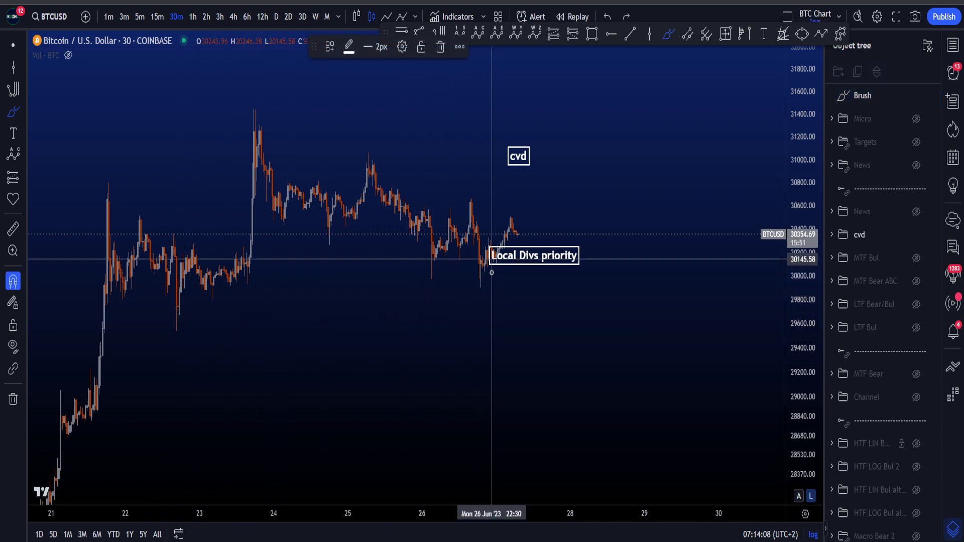
{"action": "left_click_drag", "start_coordinate": [193, 318], "coordinate": [478, 281]}
{"action": "key", "text": "ctrl+z"}
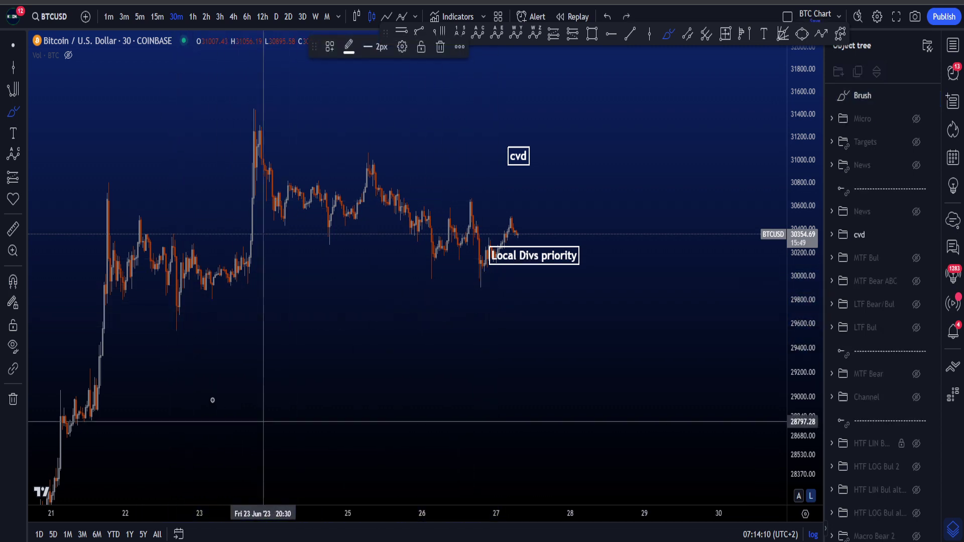
{"action": "left_click_drag", "start_coordinate": [196, 391], "coordinate": [479, 457]}
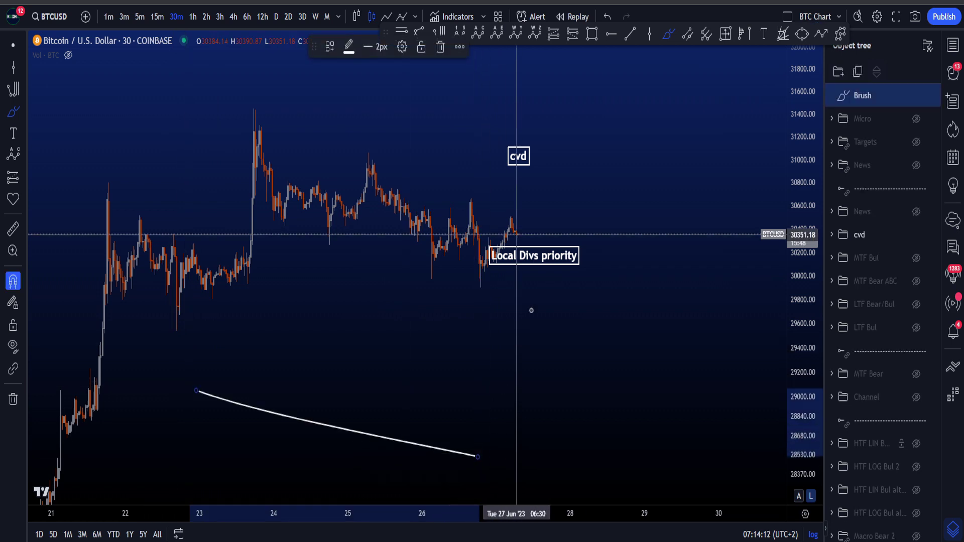
{"action": "key", "text": "ctrl+z"}
Move the Local Divs priority label further right, clear of the 27 June candles.
{"action": "left_click_drag", "start_coordinate": [534, 256], "coordinate": [582, 258]}
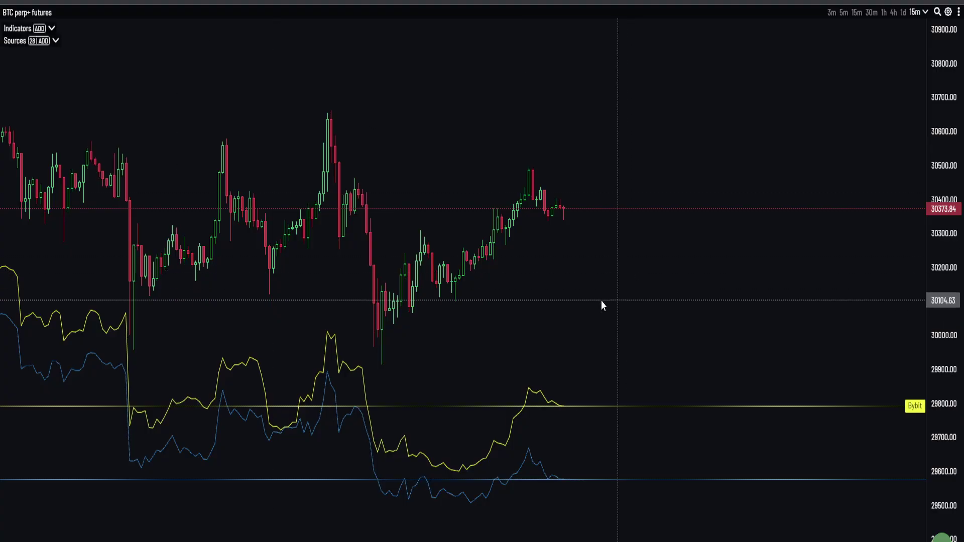
Examine the CVD lines against price since the 23 June high on the 15-minute BTC perp+ futures chart and return to BTCUSD.
{"action": "left_click_drag", "start_coordinate": [587, 300], "coordinate": [622, 277]}
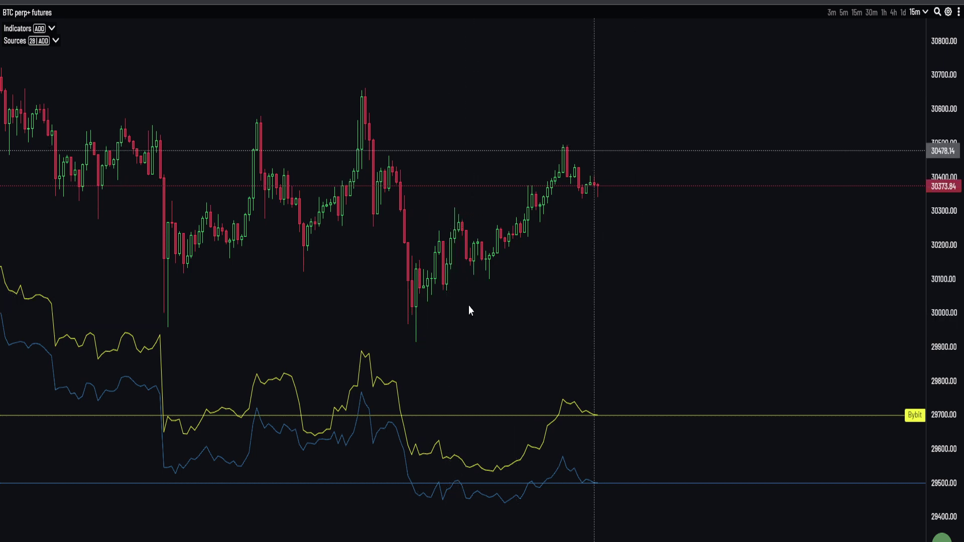
{"action": "scroll", "coordinate": [493, 331], "scroll_direction": "down", "scroll_amount": 5}
{"action": "scroll", "coordinate": [712, 298], "scroll_direction": "down", "scroll_amount": 3}
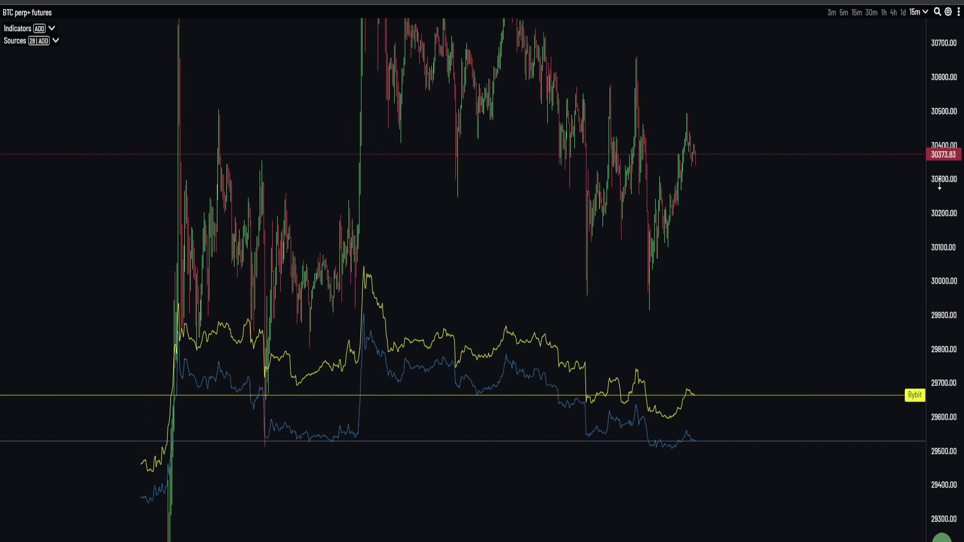
{"action": "scroll", "coordinate": [799, 368], "scroll_direction": "up", "scroll_amount": 2}
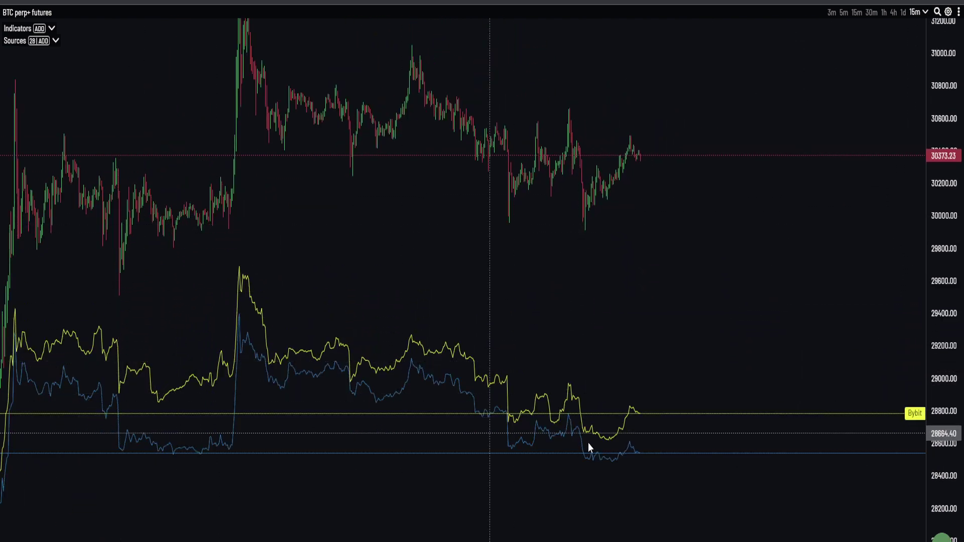
{"action": "left_click_drag", "start_coordinate": [594, 423], "coordinate": [579, 402]}
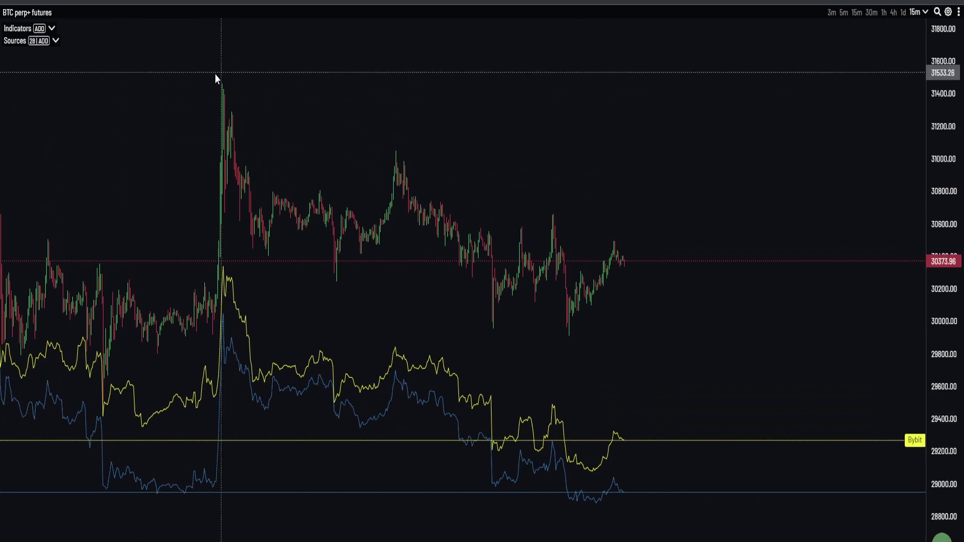
{"action": "left_click", "coordinate": [109, 2]}
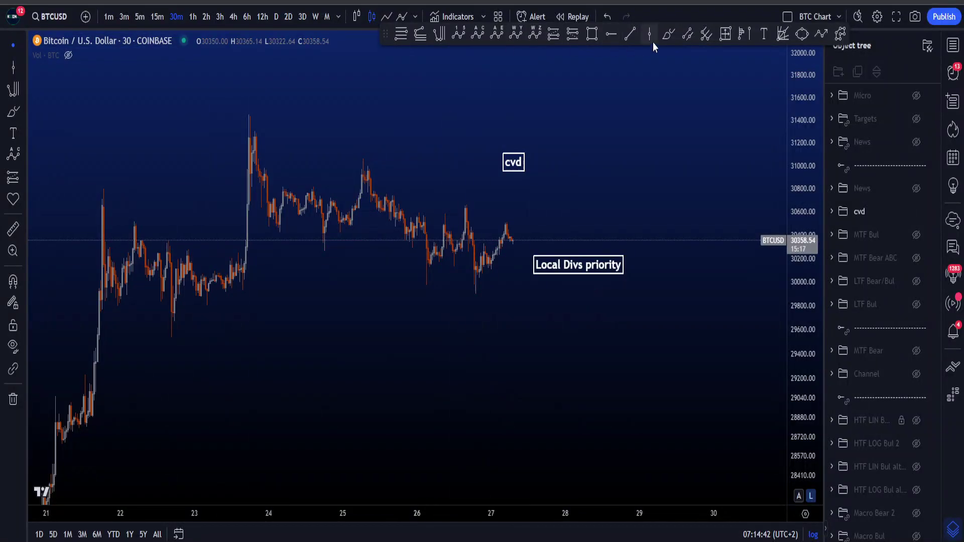
Sketch two falling Brush lines above and below the candles since the 23 June high and undo both.
{"action": "left_click_drag", "start_coordinate": [312, 134], "coordinate": [548, 253]}
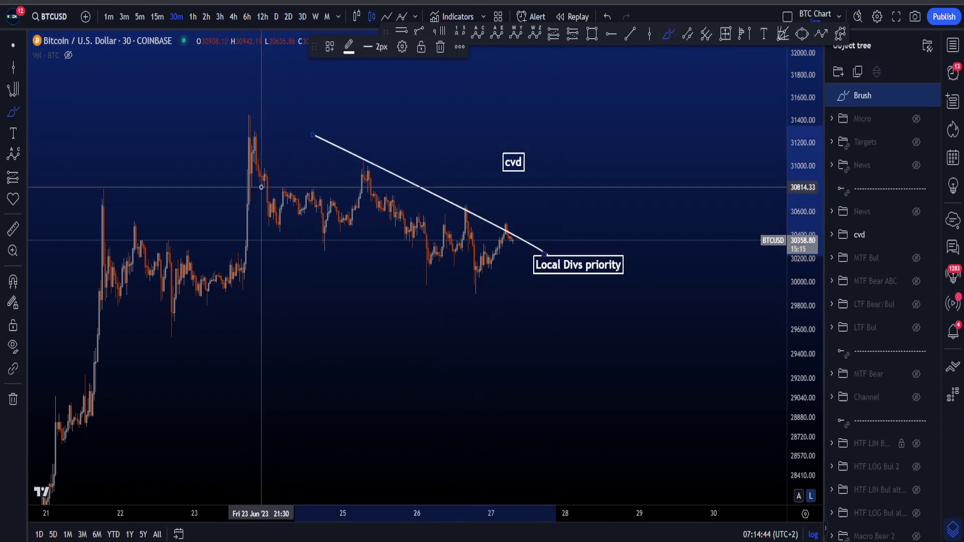
{"action": "left_click_drag", "start_coordinate": [268, 191], "coordinate": [524, 308]}
{"action": "key", "text": "ctrl+z"}
{"action": "key", "text": "ctrl+z"}
Sketch a decline into the 27 June area with a steep rebound, circle the 23 June high, and undo both Brush strokes.
{"action": "mouse_move", "coordinate": [295, 158]}
{"action": "left_mouse_down"}
{"action": "mouse_move", "coordinate": [495, 276]}
{"action": "mouse_move", "coordinate": [592, 84]}
{"action": "left_mouse_up"}
{"action": "mouse_move", "coordinate": [243, 107]}
{"action": "left_mouse_down"}
{"action": "mouse_move", "coordinate": [276, 123]}
{"action": "mouse_move", "coordinate": [234, 111]}
{"action": "left_mouse_up"}
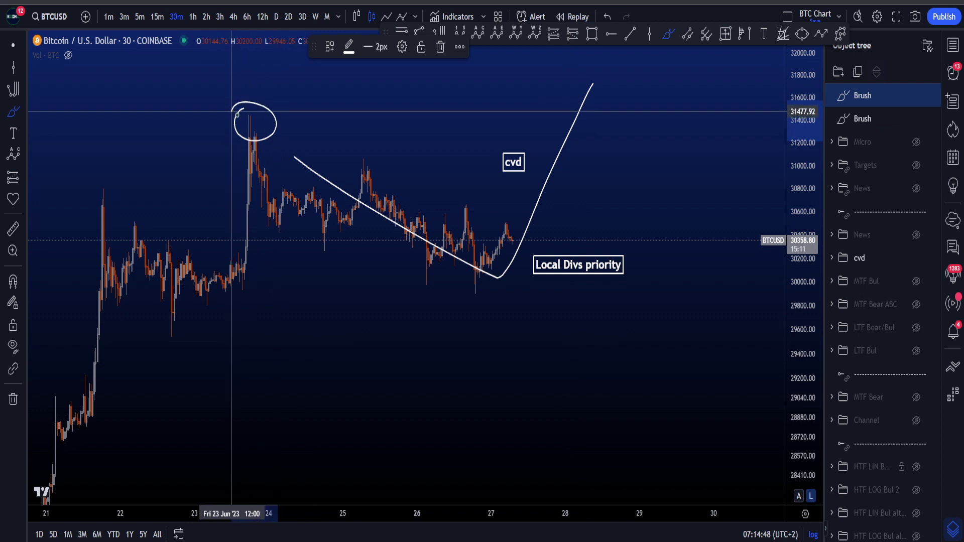
{"action": "key", "text": "ctrl+z"}
{"action": "key", "text": "ctrl+z"}
Brush a rising line beneath the 22 and 26 June lows, circle the 23 June high again, and undo both strokes.
{"action": "left_click_drag", "start_coordinate": [161, 339], "coordinate": [480, 283]}
{"action": "left_click_drag", "start_coordinate": [245, 106], "coordinate": [251, 107]}
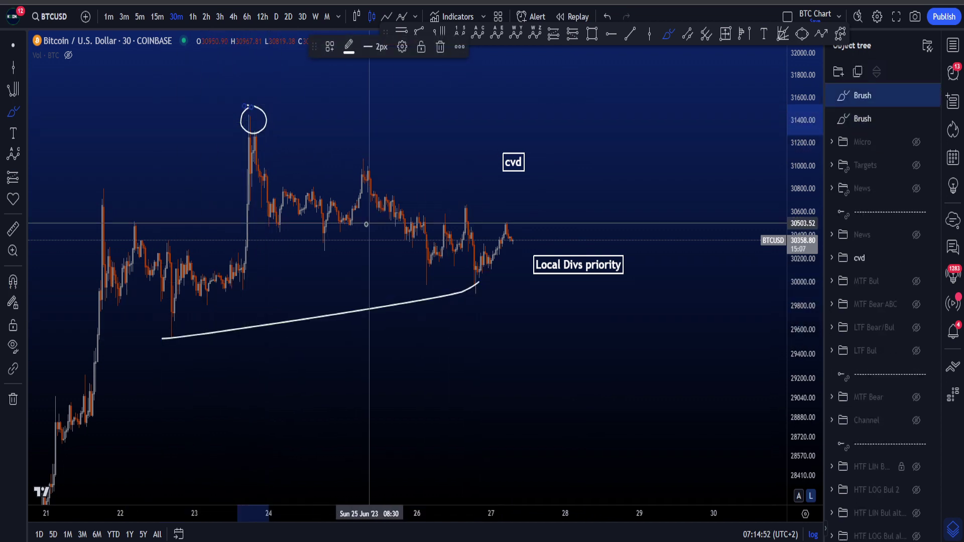
{"action": "key", "text": "ctrl+z"}
{"action": "key", "text": "ctrl+z"}
Circle the latest bounce and the 26 June low, and sketch a rise from that low, undoing each Brush stroke.
{"action": "mouse_move", "coordinate": [477, 284]}
{"action": "left_mouse_down"}
{"action": "mouse_move", "coordinate": [531, 228]}
{"action": "mouse_move", "coordinate": [522, 284]}
{"action": "left_mouse_up"}
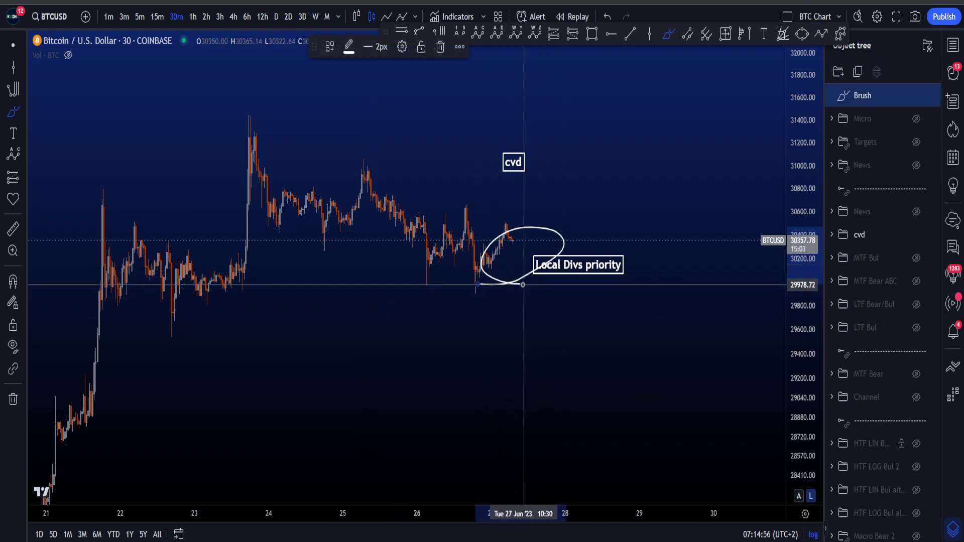
{"action": "key", "text": "ctrl+z"}
{"action": "left_click_drag", "start_coordinate": [496, 260], "coordinate": [478, 247]}
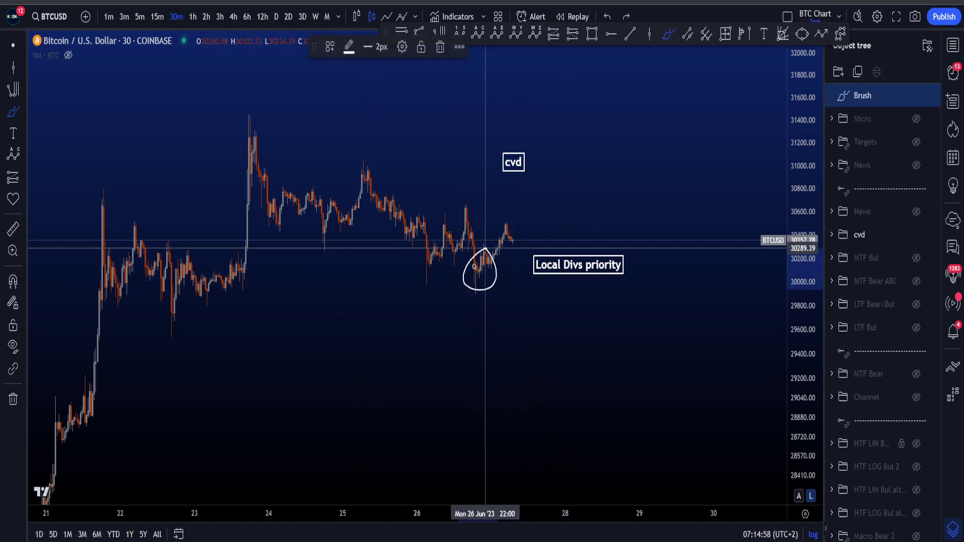
{"action": "key", "text": "ctrl+z"}
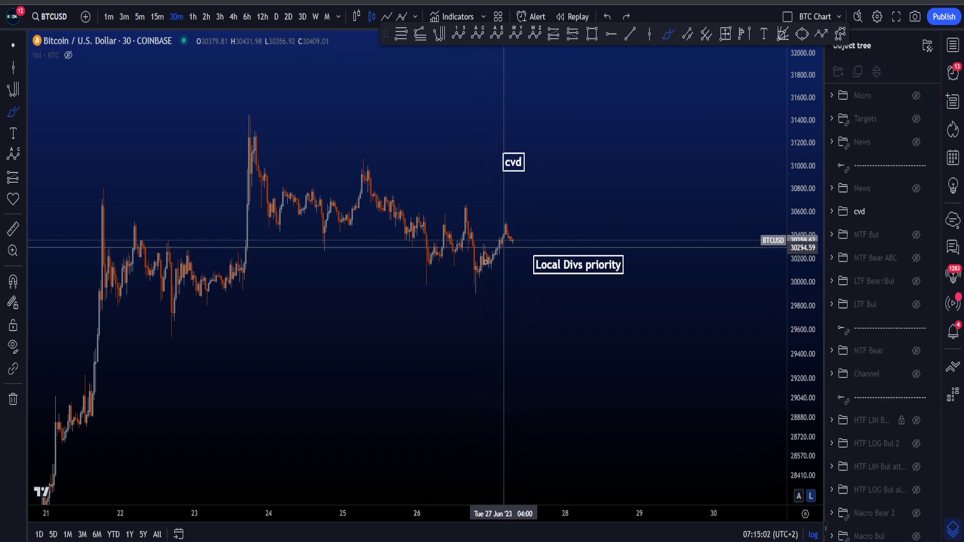
{"action": "mouse_move", "coordinate": [478, 273]}
{"action": "left_mouse_down"}
{"action": "mouse_move", "coordinate": [585, 204]}
{"action": "mouse_move", "coordinate": [609, 146]}
{"action": "mouse_move", "coordinate": [603, 140]}
{"action": "left_mouse_up"}
{"action": "key", "text": "ctrl+z"}
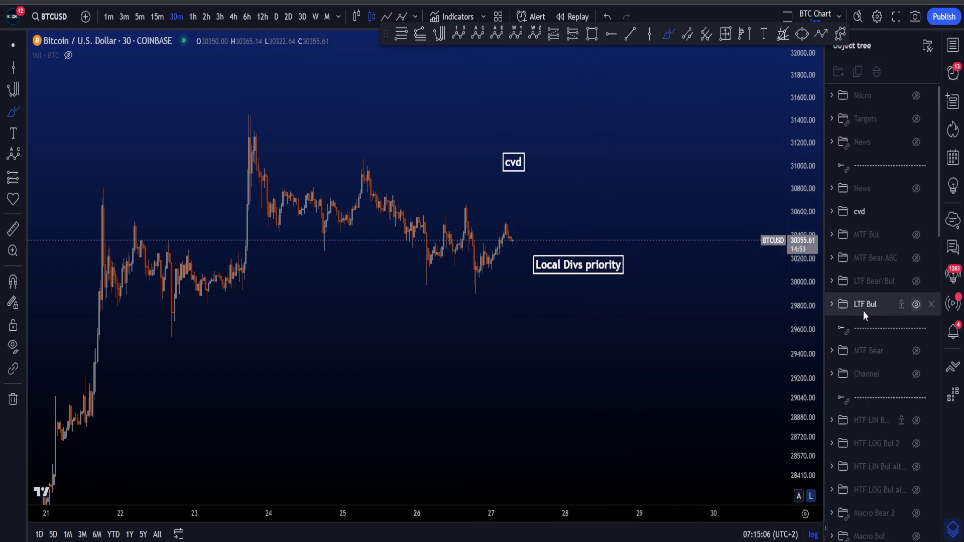
With the LTF Bul drawings shown, sketch a drop toward the wave (4) label, undo it, and hide the LTF Bul drawings.
{"action": "left_click_drag", "start_coordinate": [525, 255], "coordinate": [545, 338]}
{"action": "key", "text": "ctrl+z"}
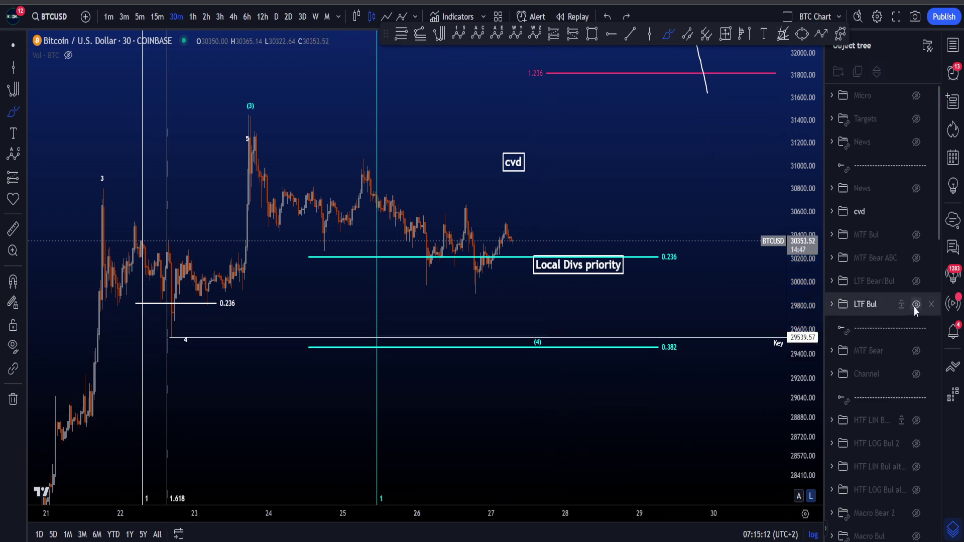
{"action": "left_click", "coordinate": [916, 305]}
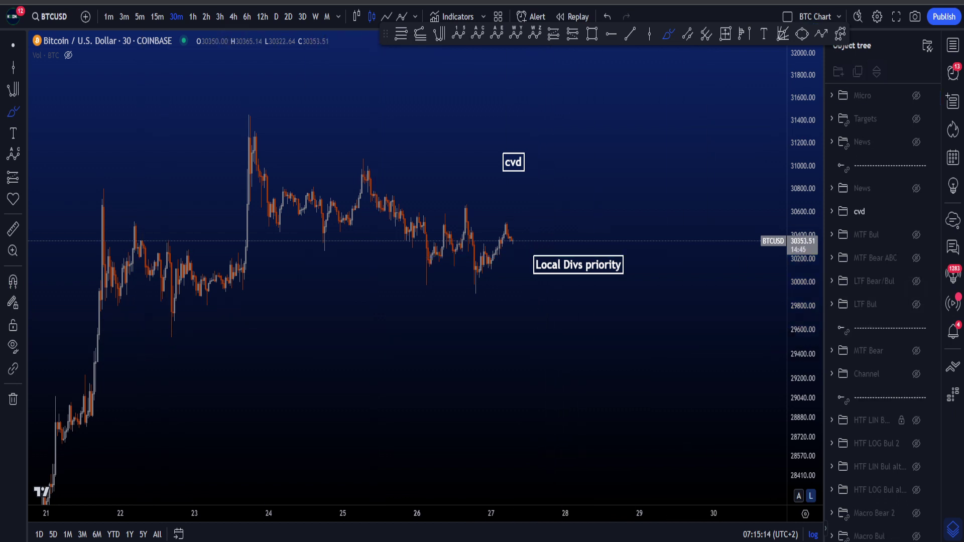